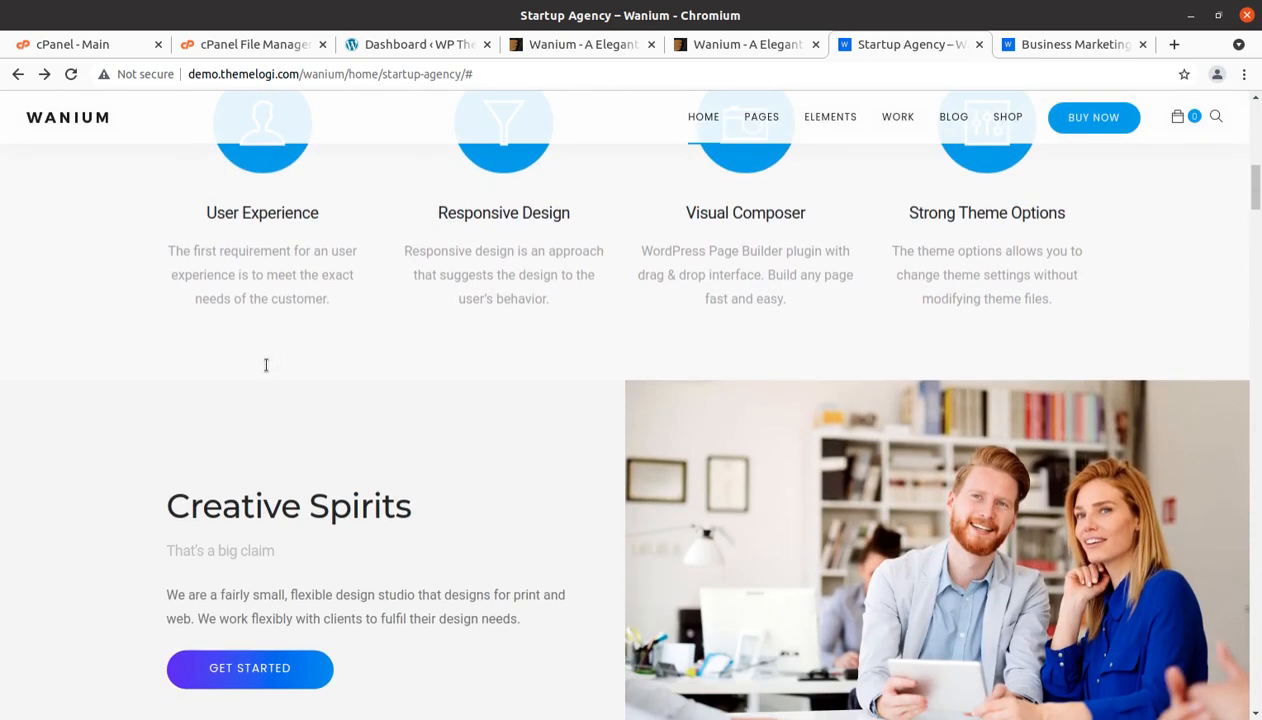
Review the Wanium theme's ThemeForest page, including its price, published date and last update date.
click(562, 46)
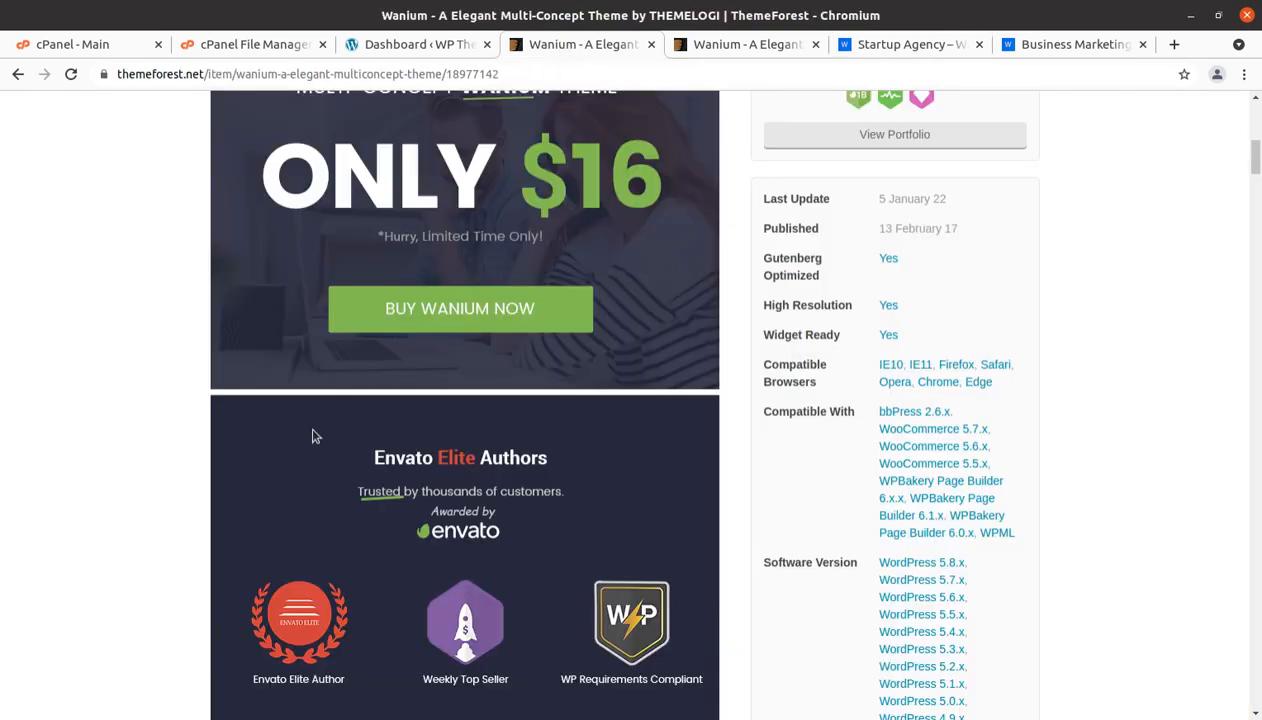
scroll(313, 436, up, 3)
scroll(313, 436, up, 5)
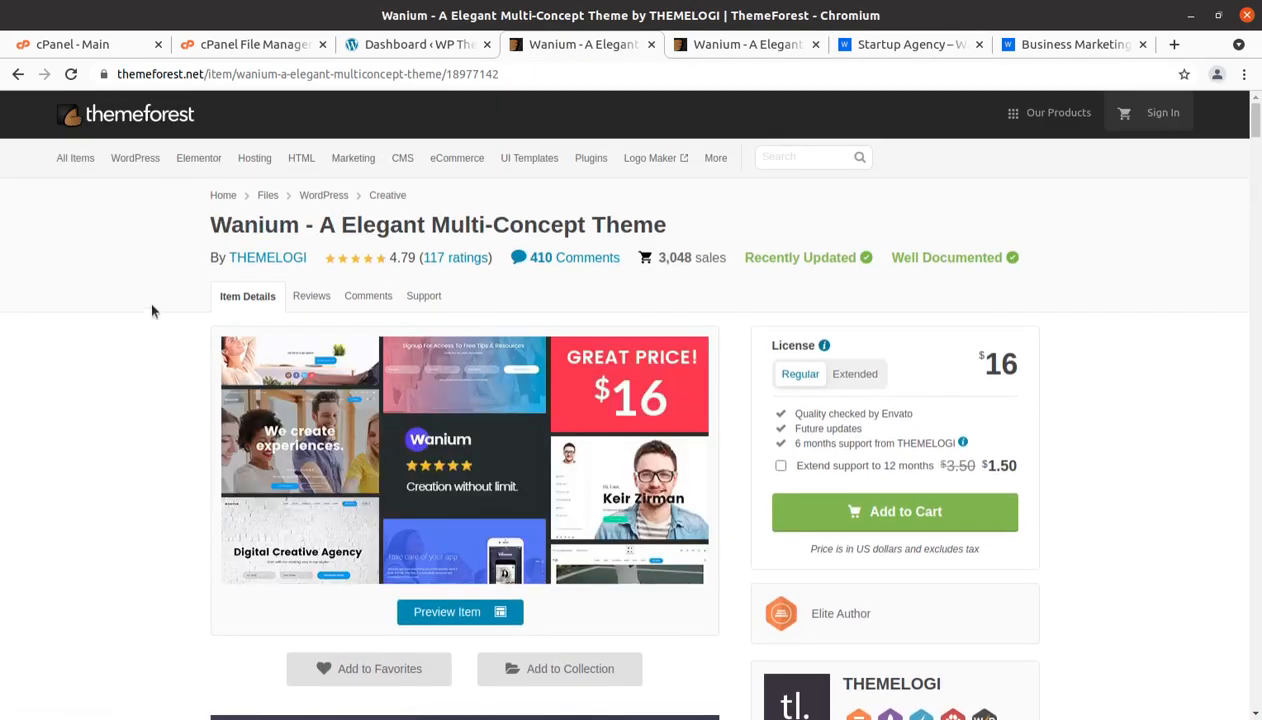
scroll(1118, 430, down, 4)
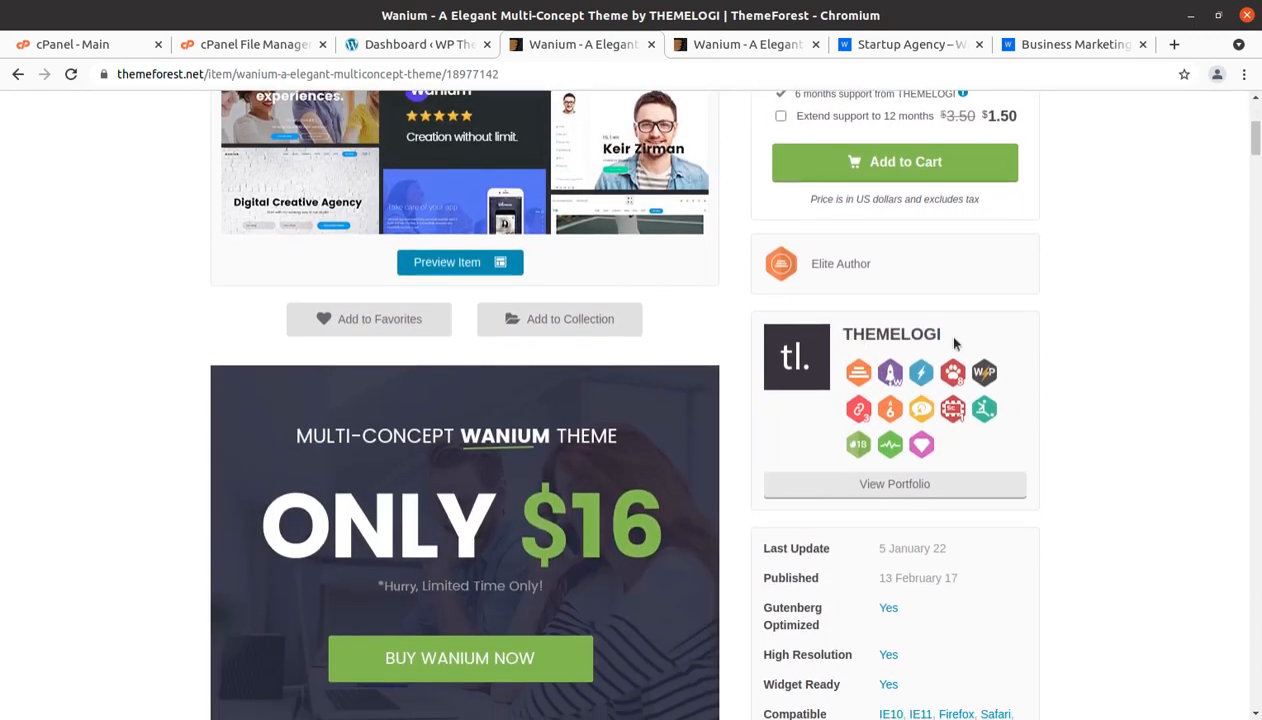
drag(976, 587, 879, 583)
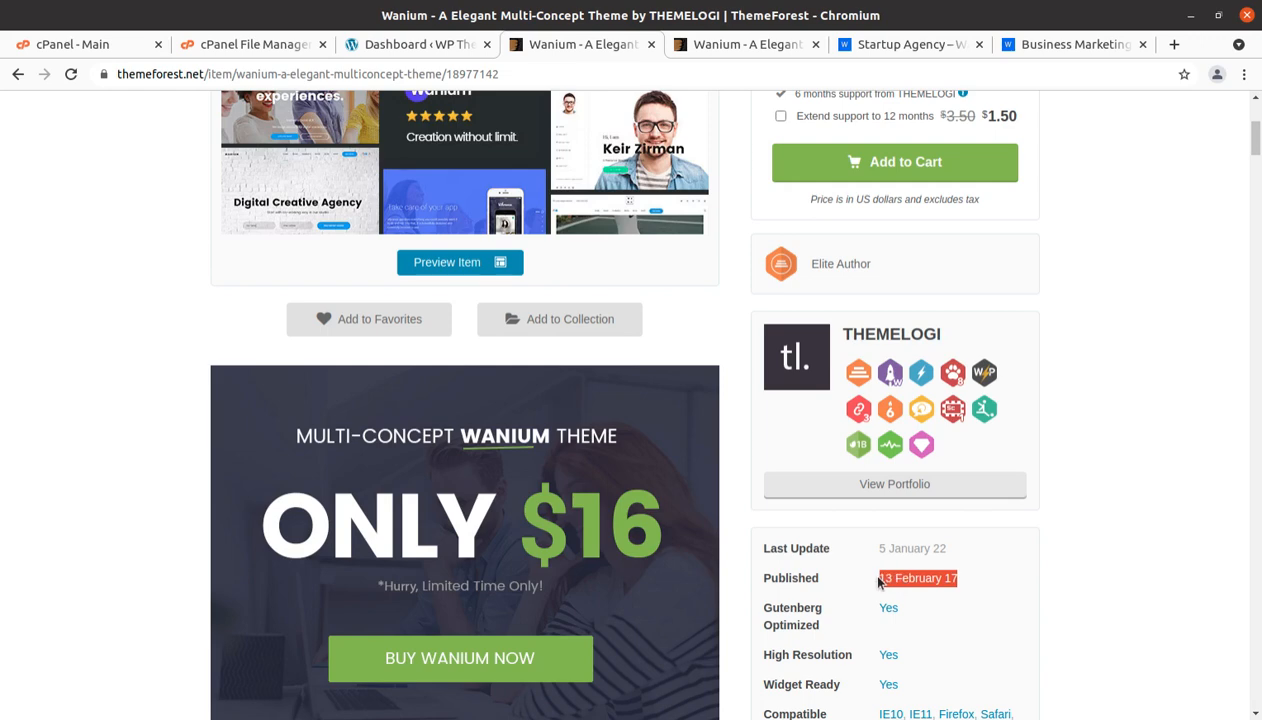
drag(955, 549, 879, 560)
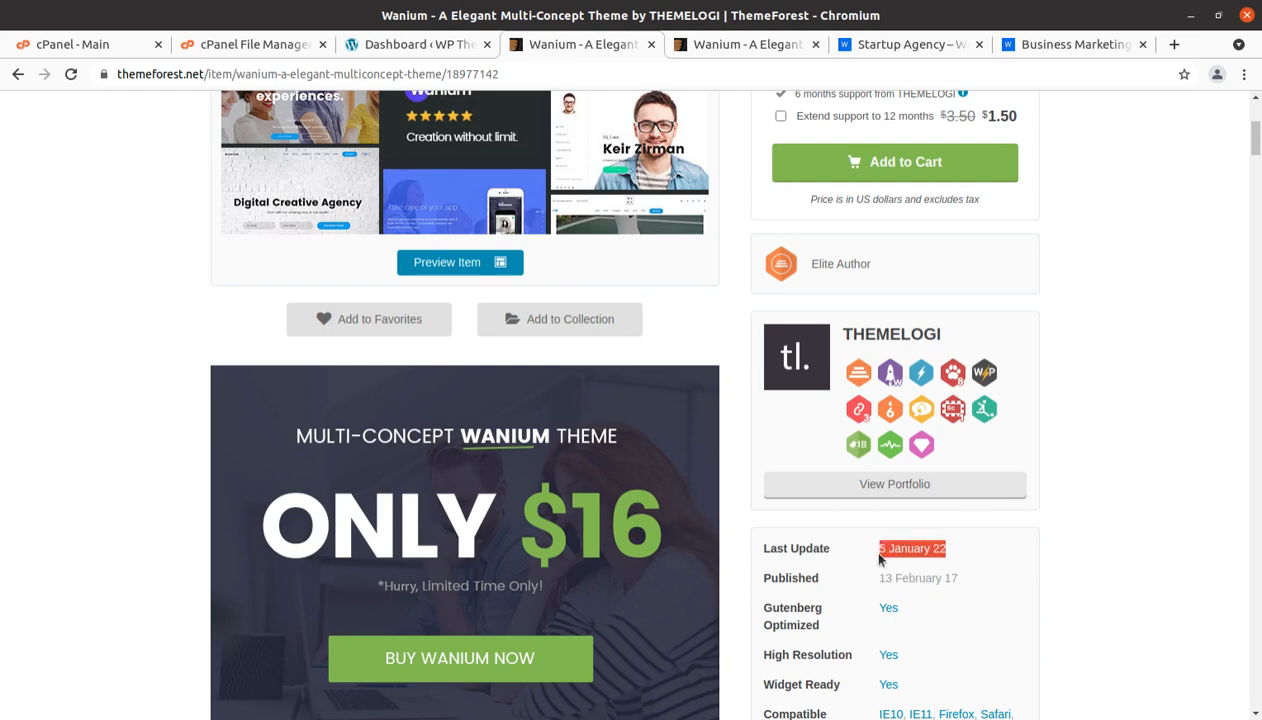
scroll(737, 470, down, 2)
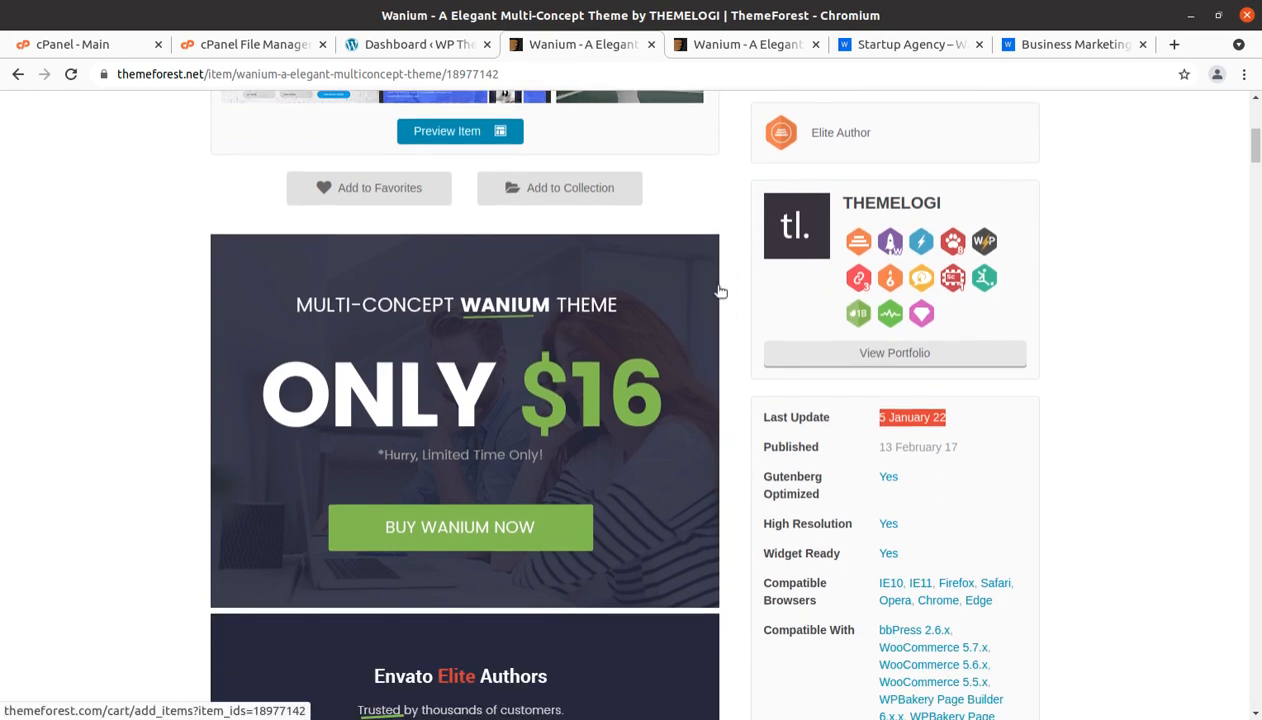
Look through the Wanium Business Marketing demo from its header down to the team section.
click(1046, 46)
scroll(741, 458, up, 5)
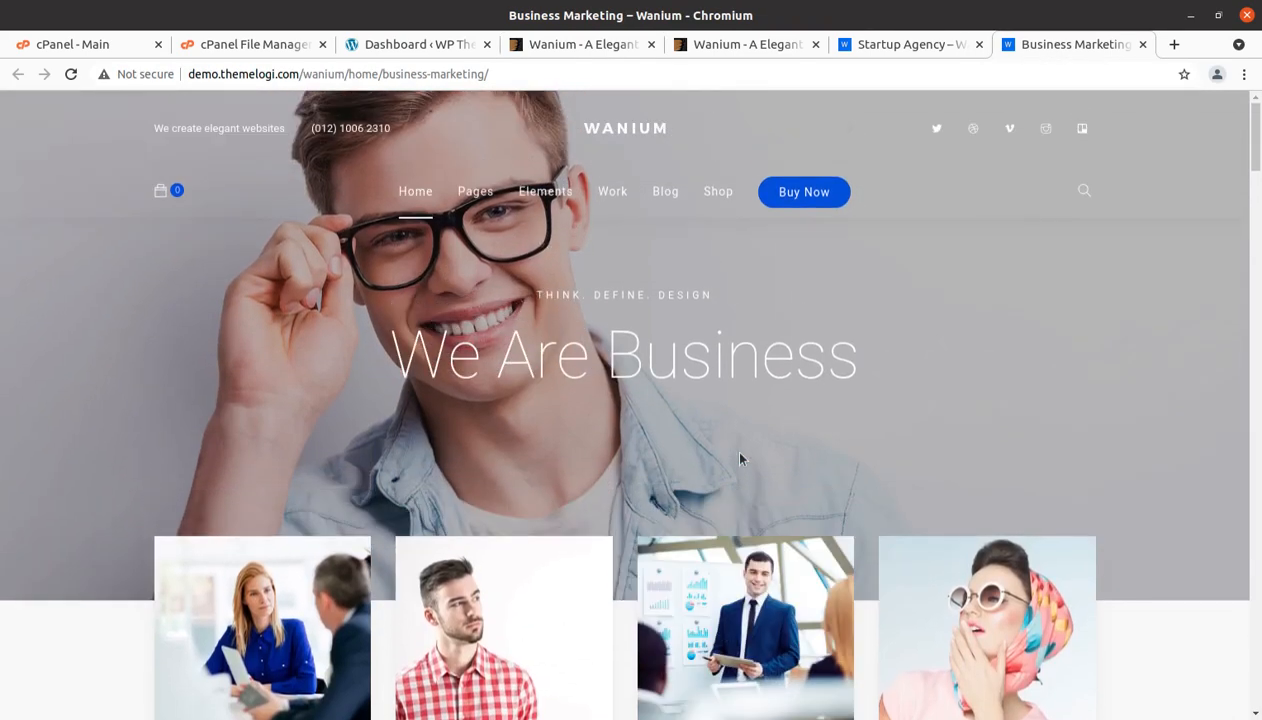
scroll(405, 340, down, 3)
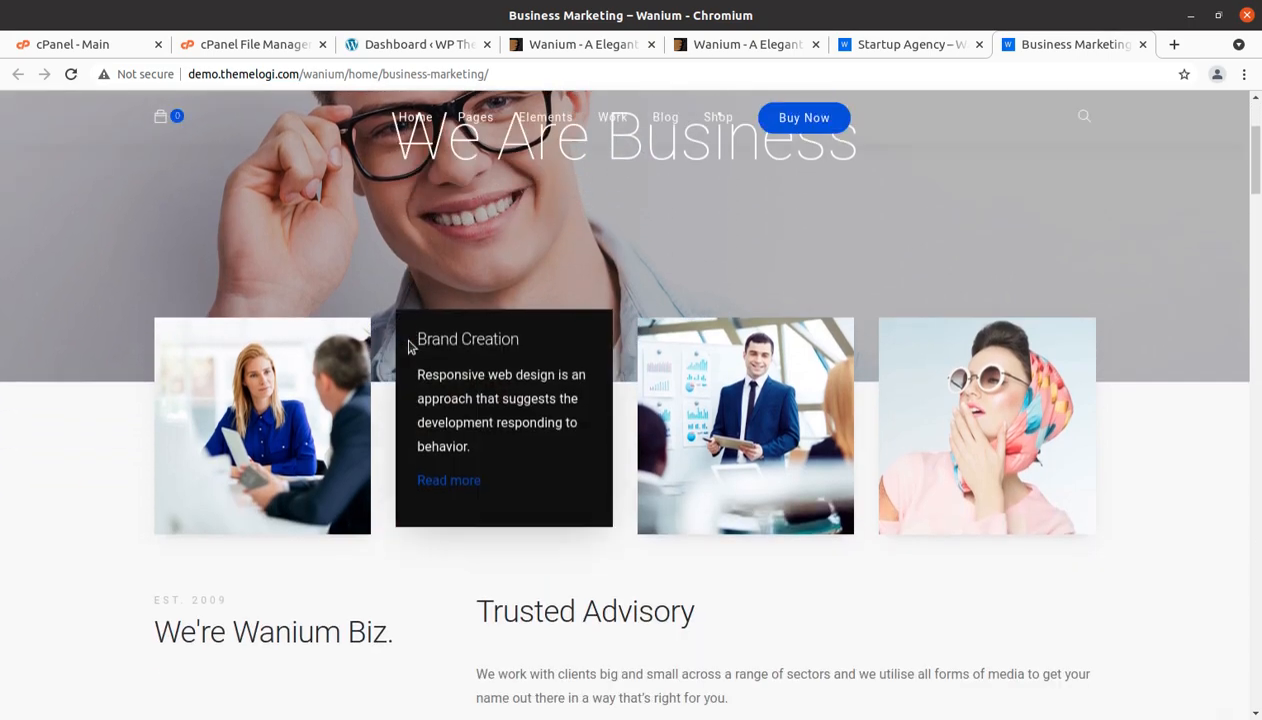
scroll(408, 345, down, 10)
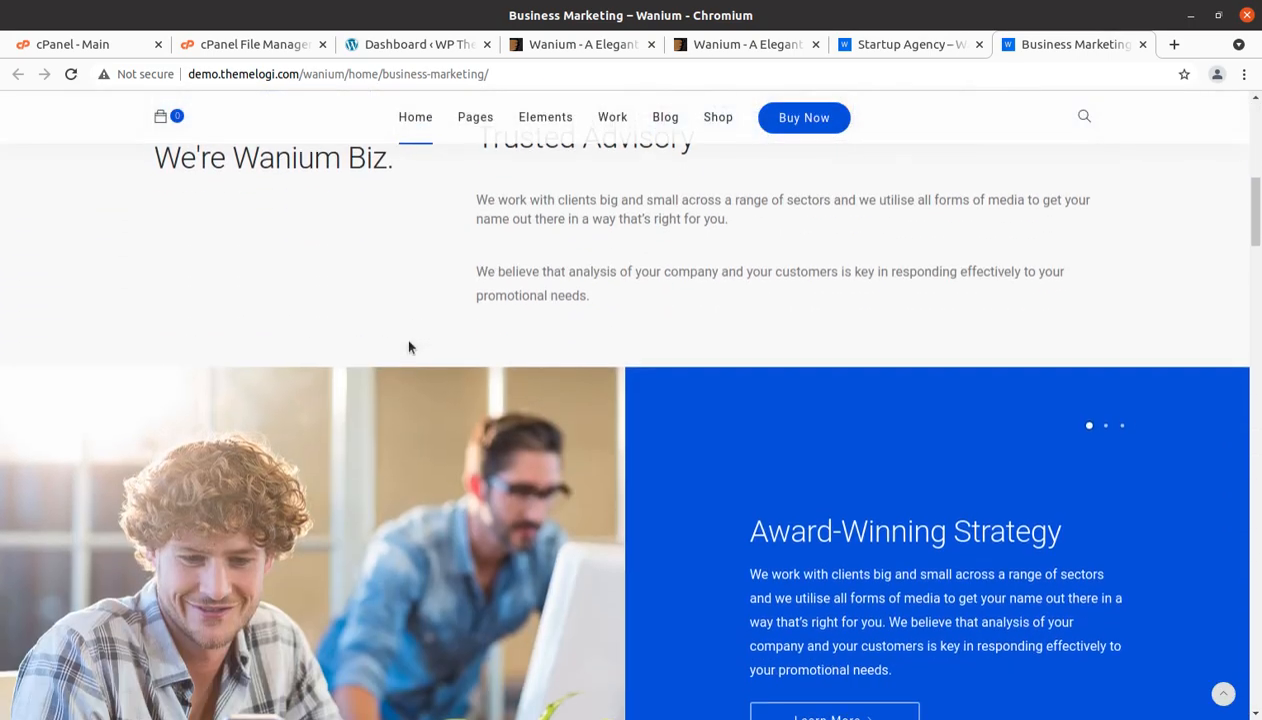
scroll(470, 310, down, 6)
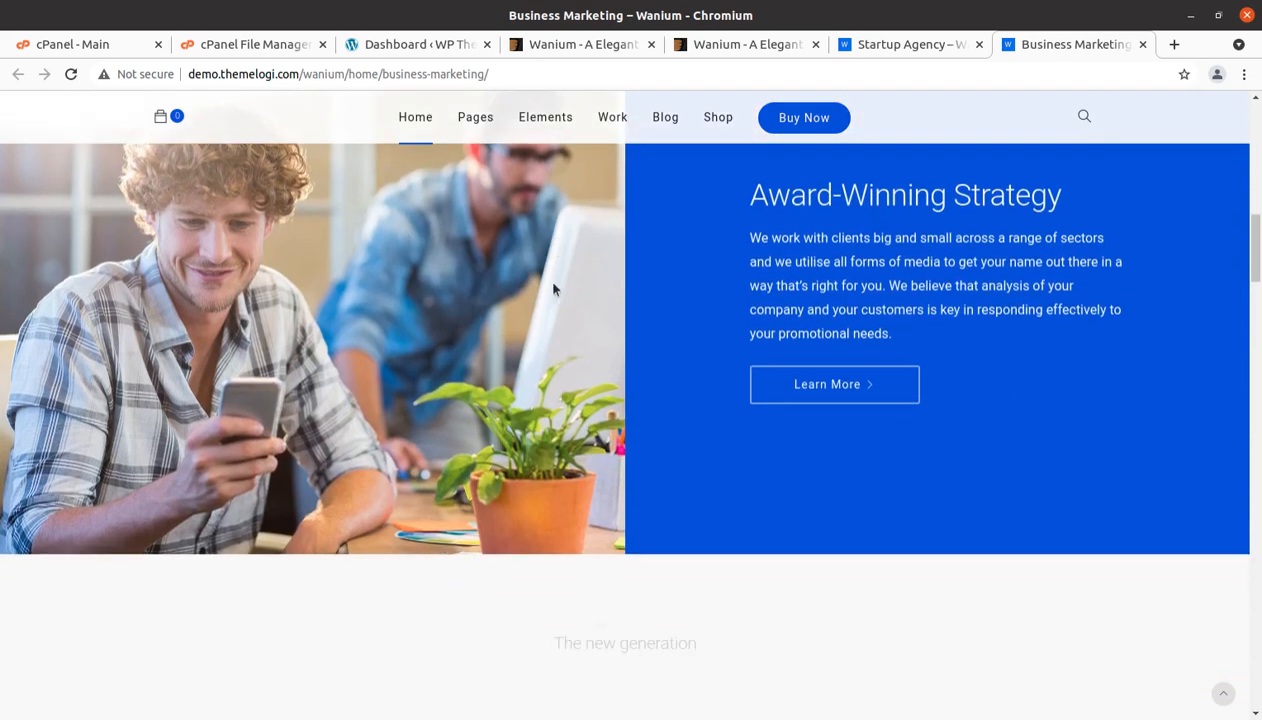
scroll(548, 285, down, 5)
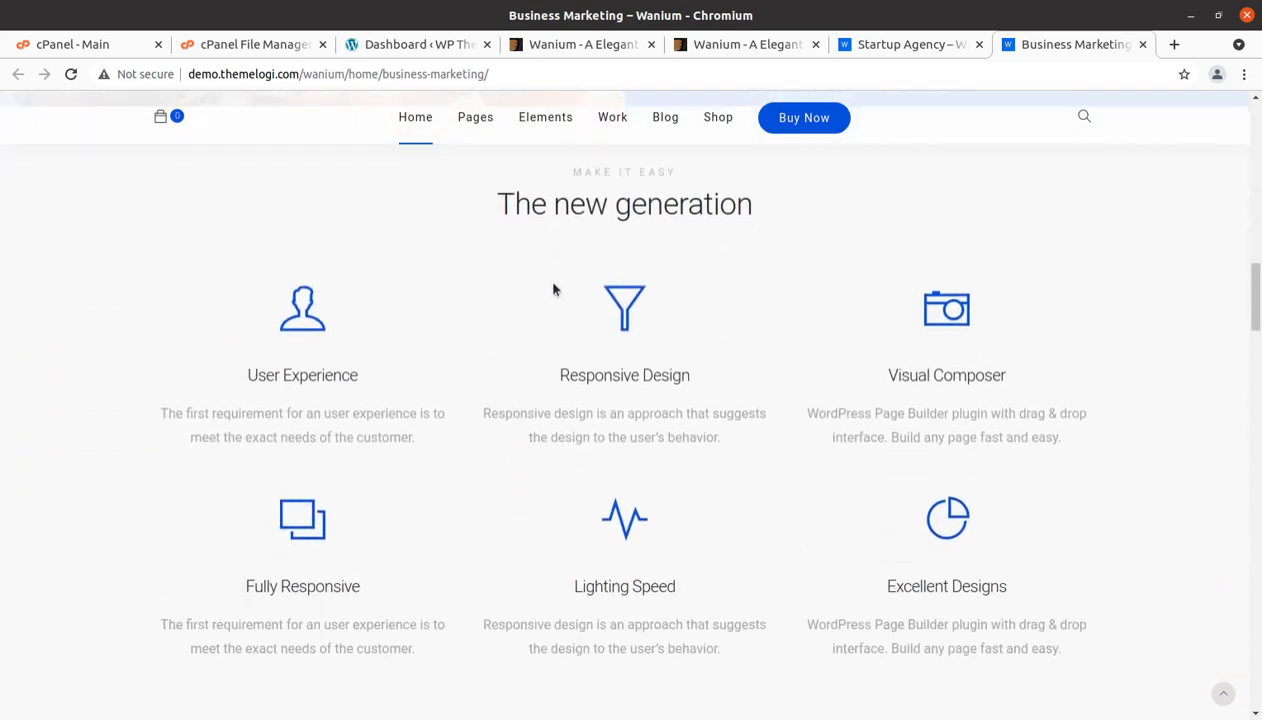
scroll(737, 256, down, 3)
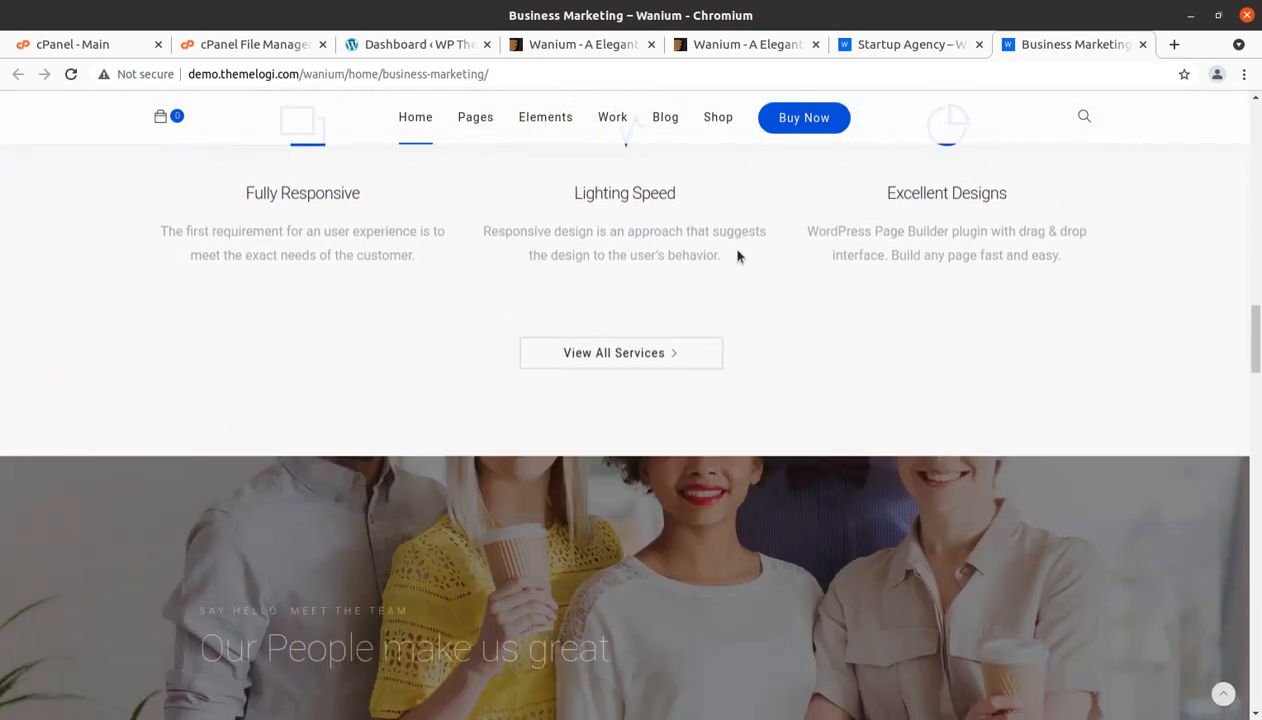
Browse the gallery of available demos in the Wanium theme preview and return to the page's beginning.
click(730, 50)
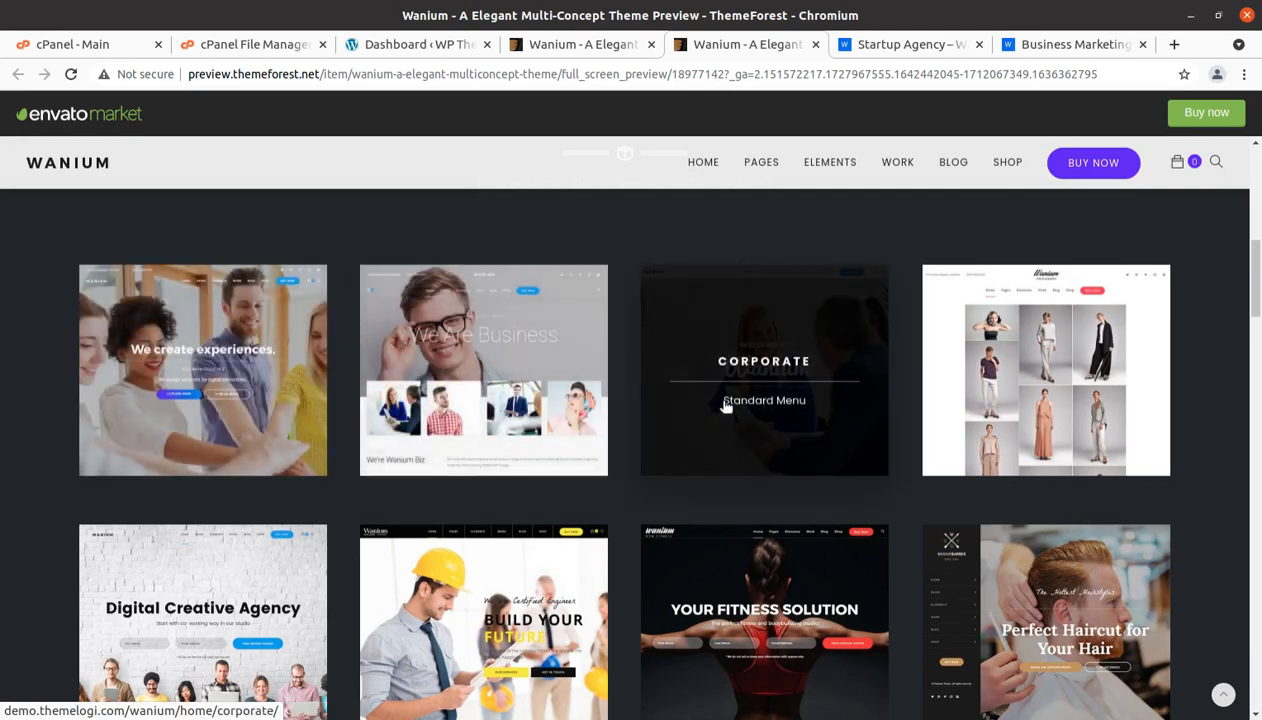
scroll(1098, 395, down, 5)
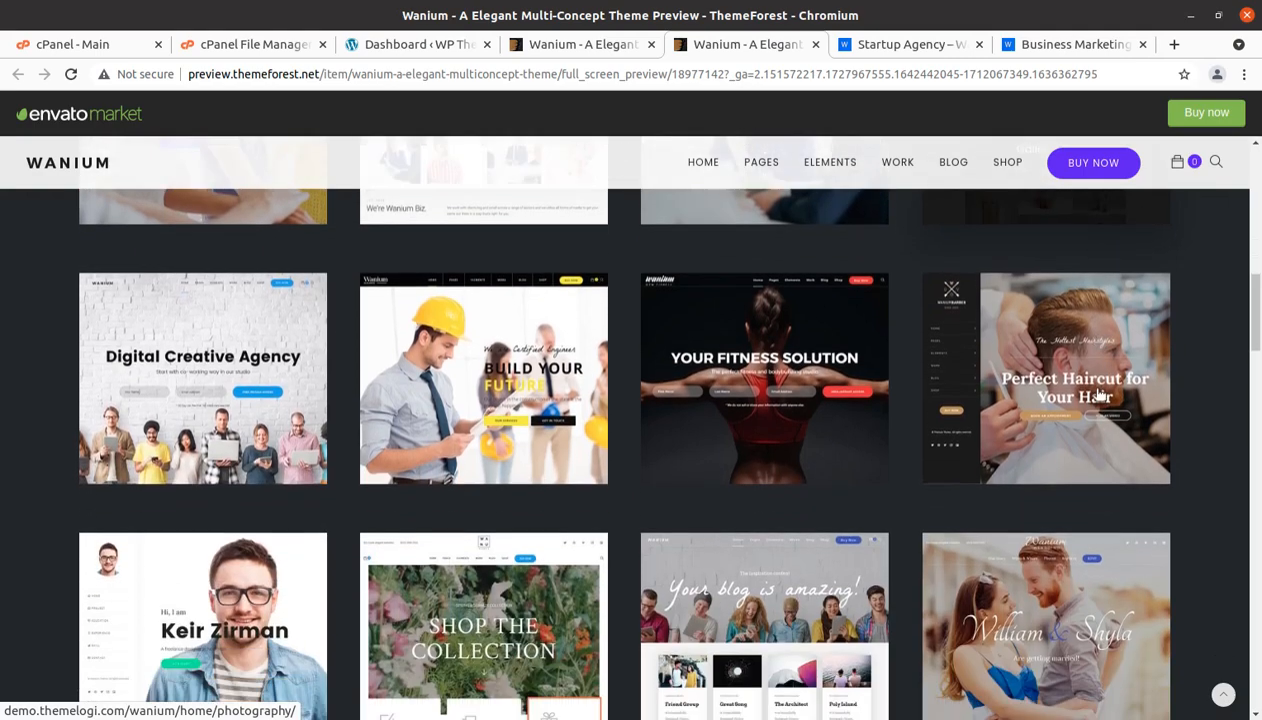
scroll(700, 430, down, 3)
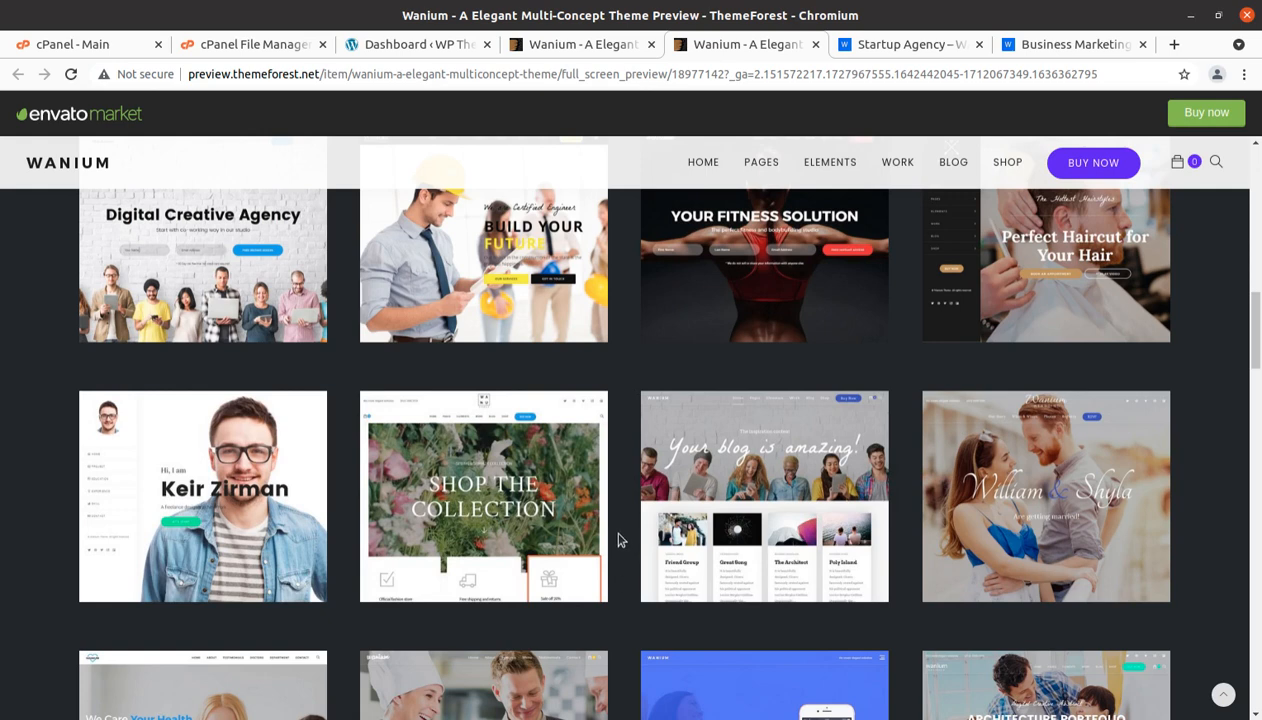
scroll(617, 540, up, 5)
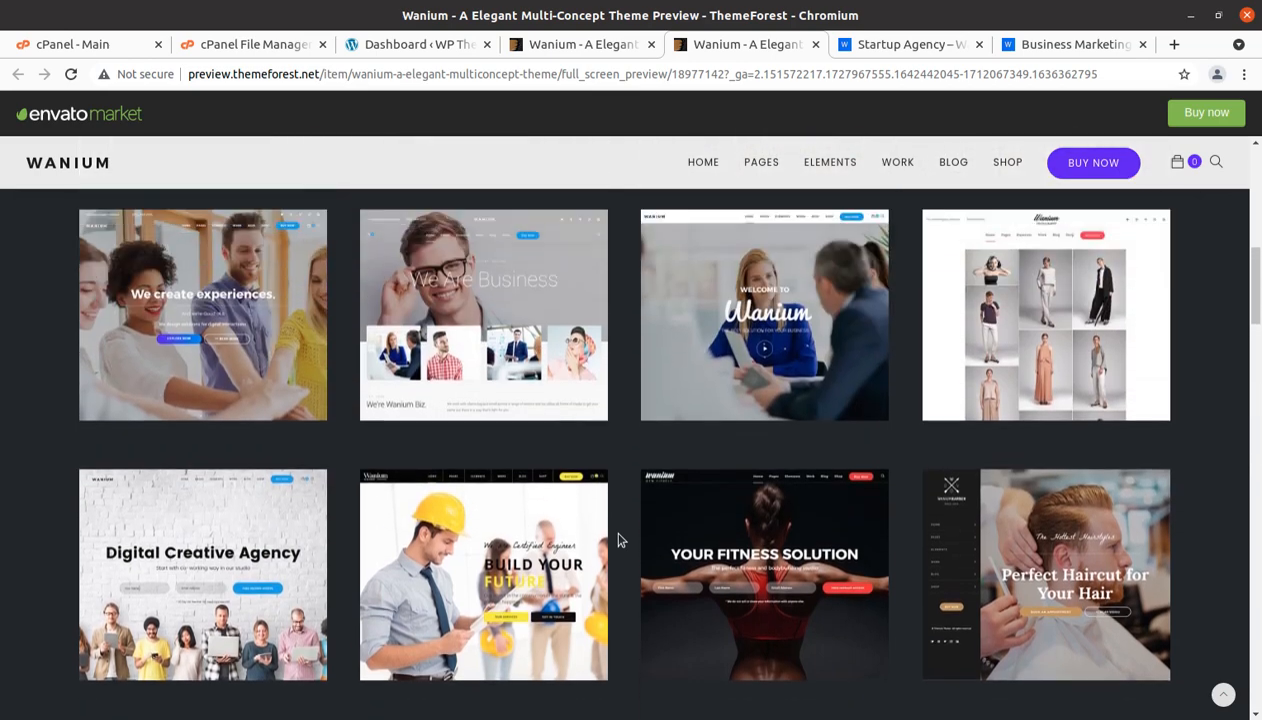
scroll(617, 540, up, 8)
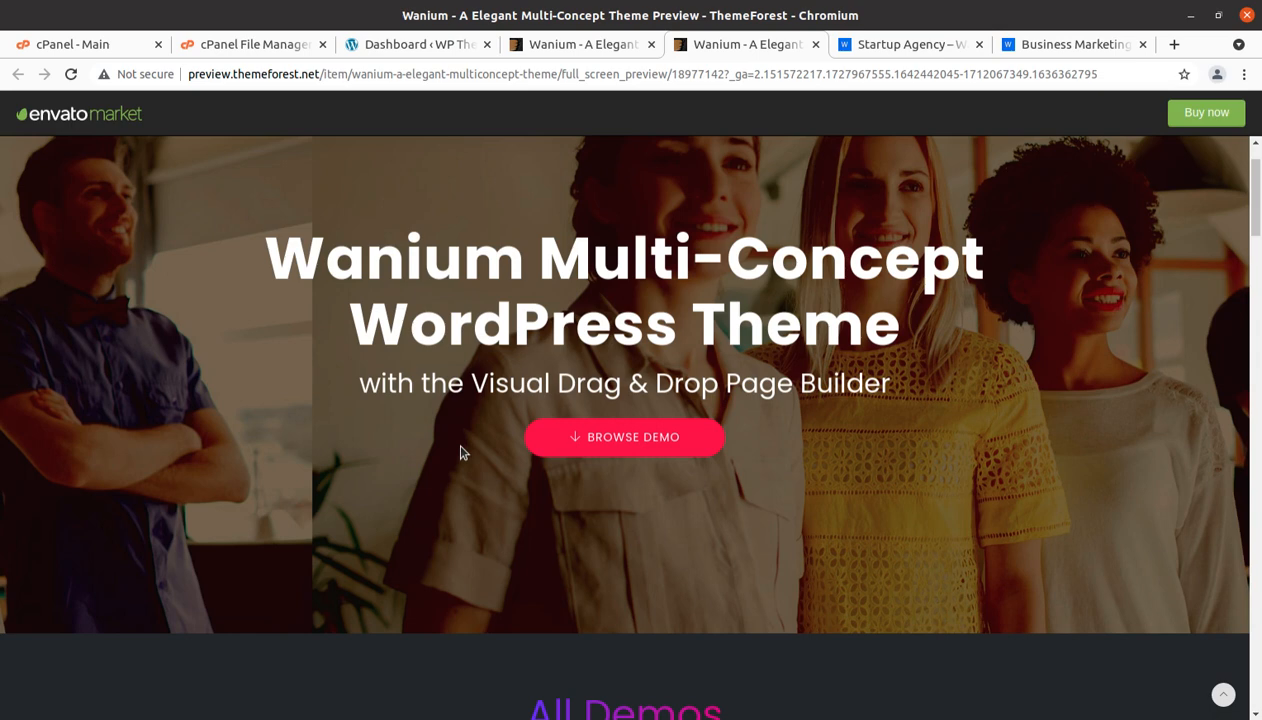
scroll(400, 448, up, 2)
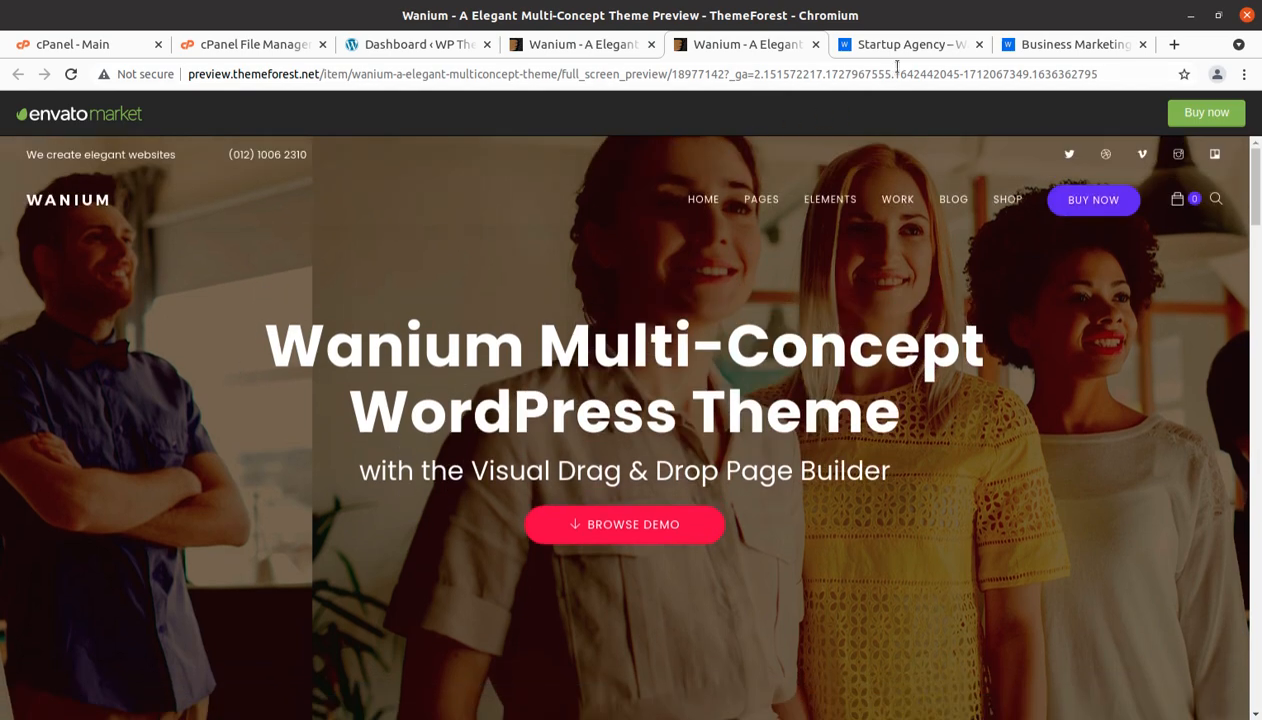
Revisit the Startup Agency and Business Marketing demos, and find their thumbnails in the theme preview's demo gallery.
click(878, 44)
scroll(805, 227, up, 6)
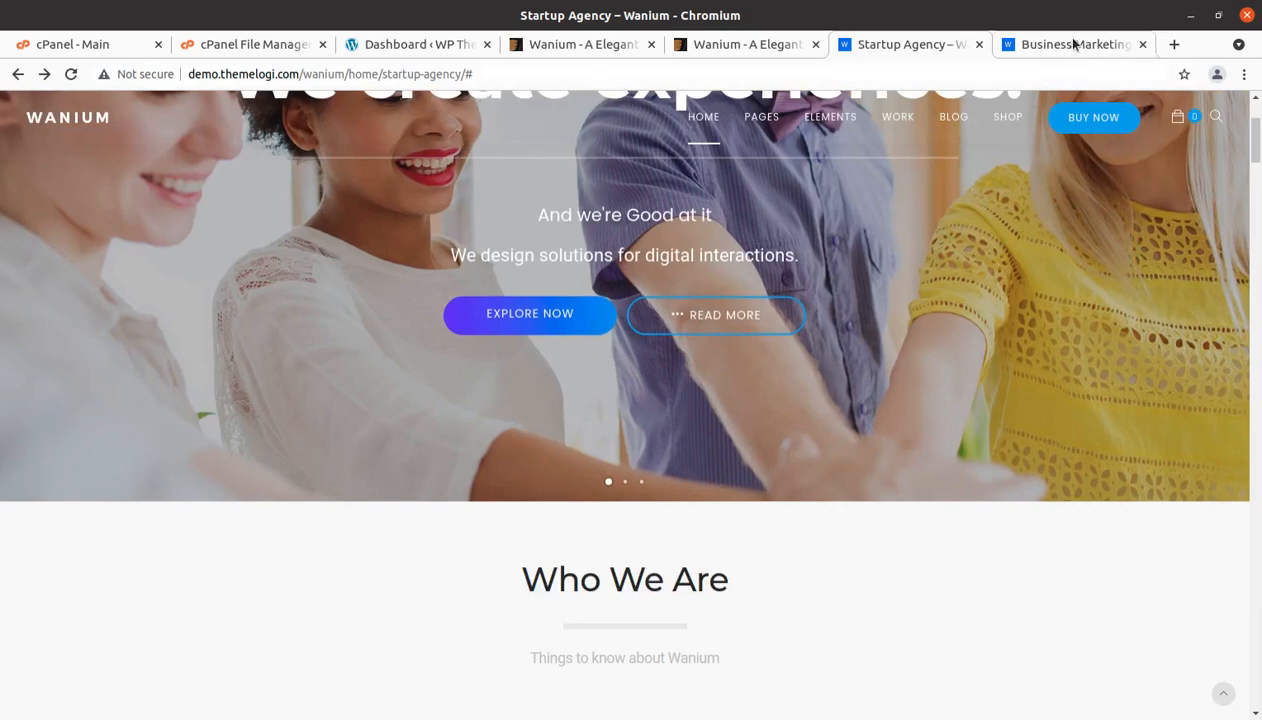
click(1070, 44)
click(730, 45)
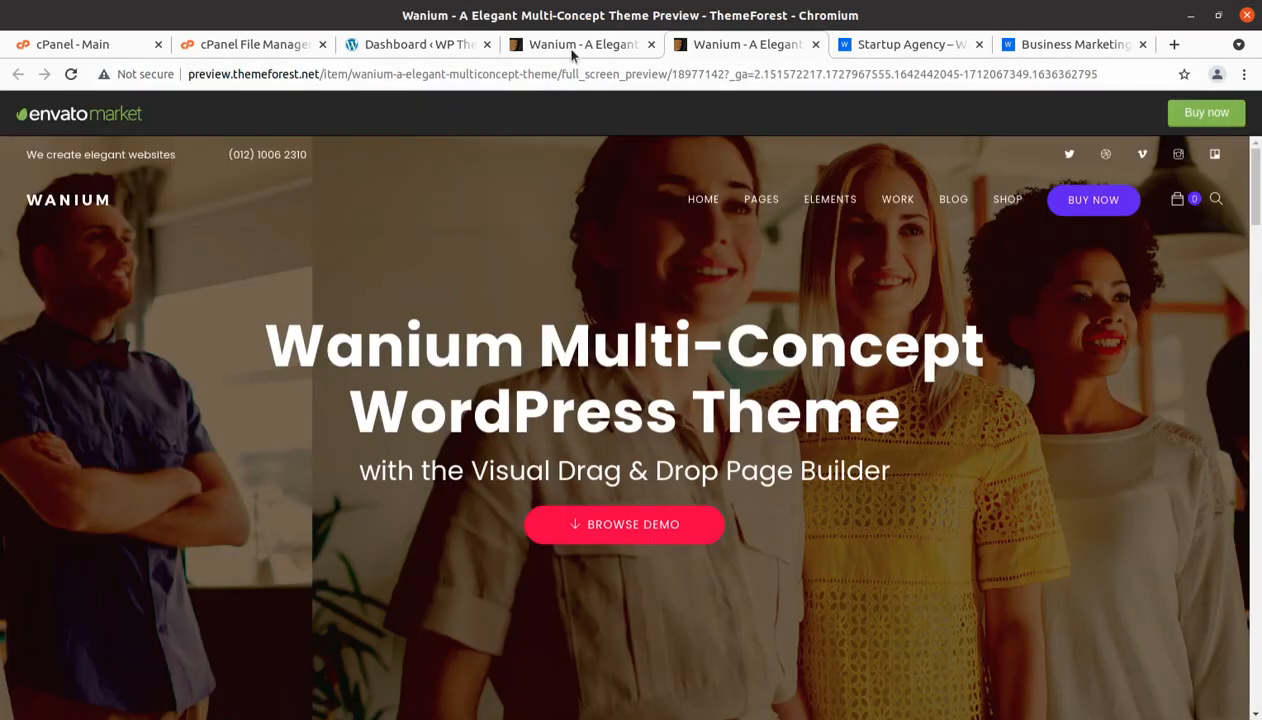
scroll(515, 498, down, 4)
scroll(515, 498, down, 10)
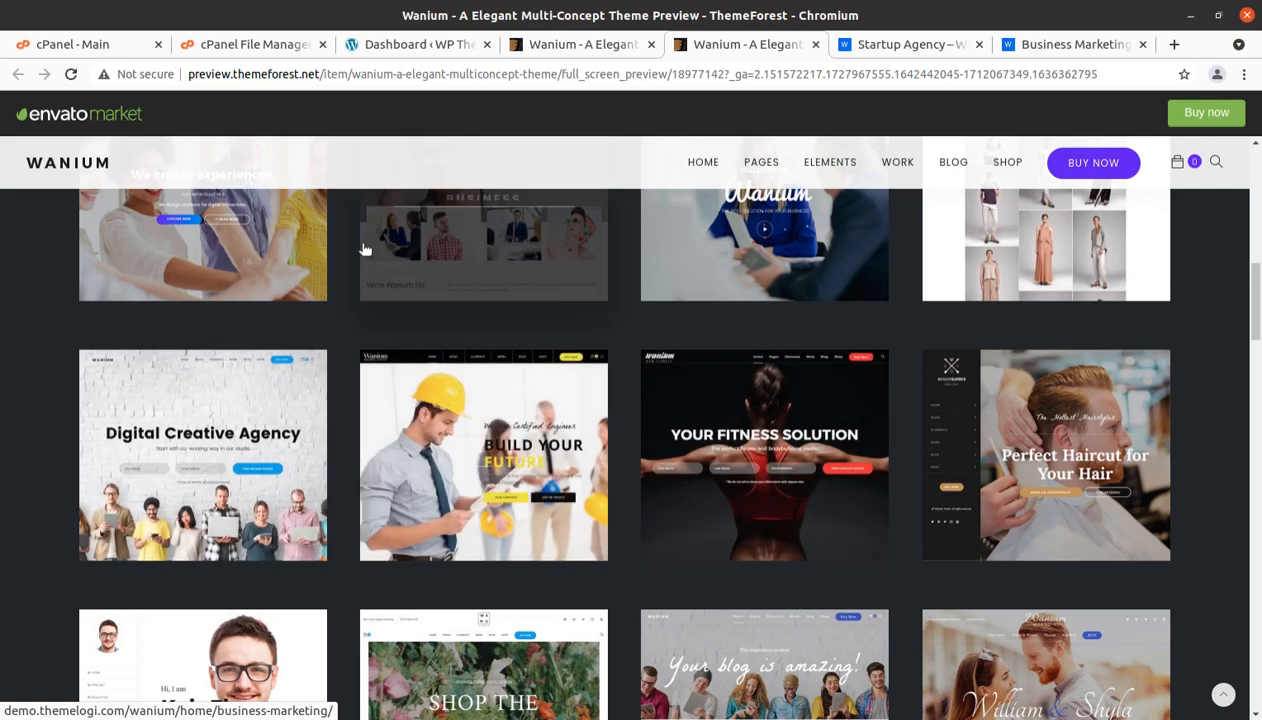
Switch to the WordPress dashboard, open the downloaded wanium_v1.7.7 folder in the file manager and inspect its Plugins folder.
click(400, 47)
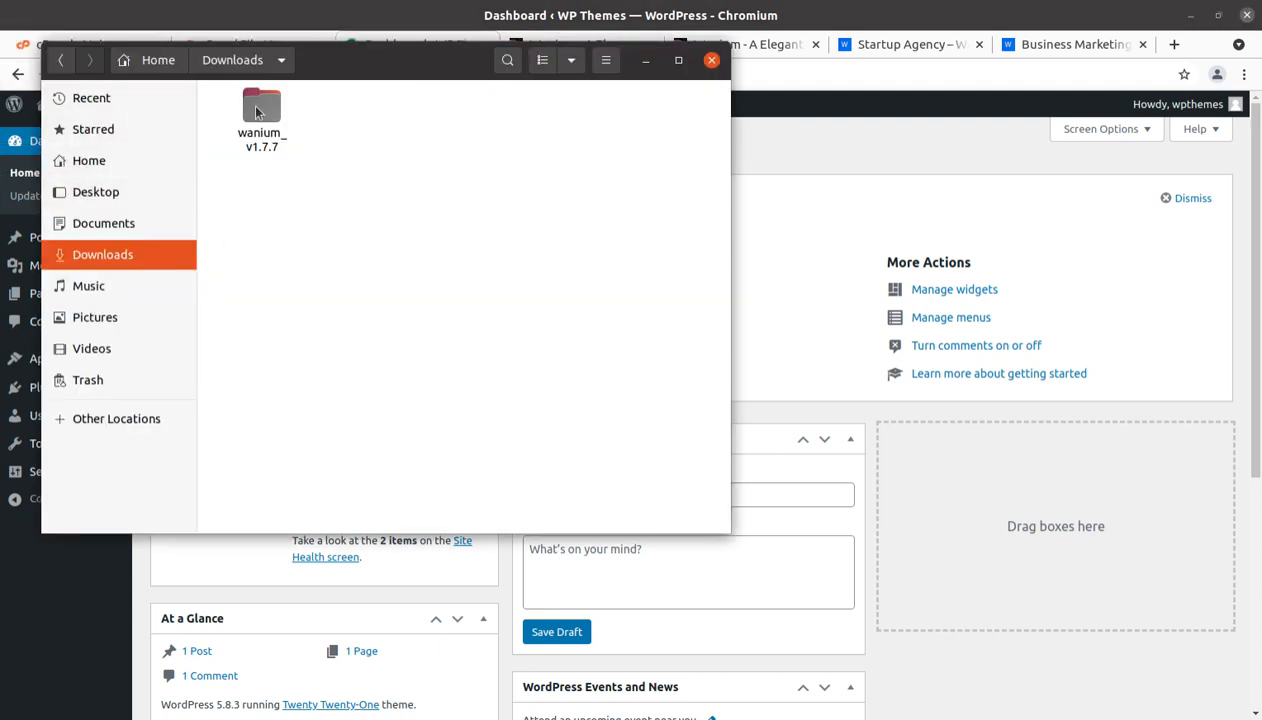
double_click(257, 110)
click(239, 110)
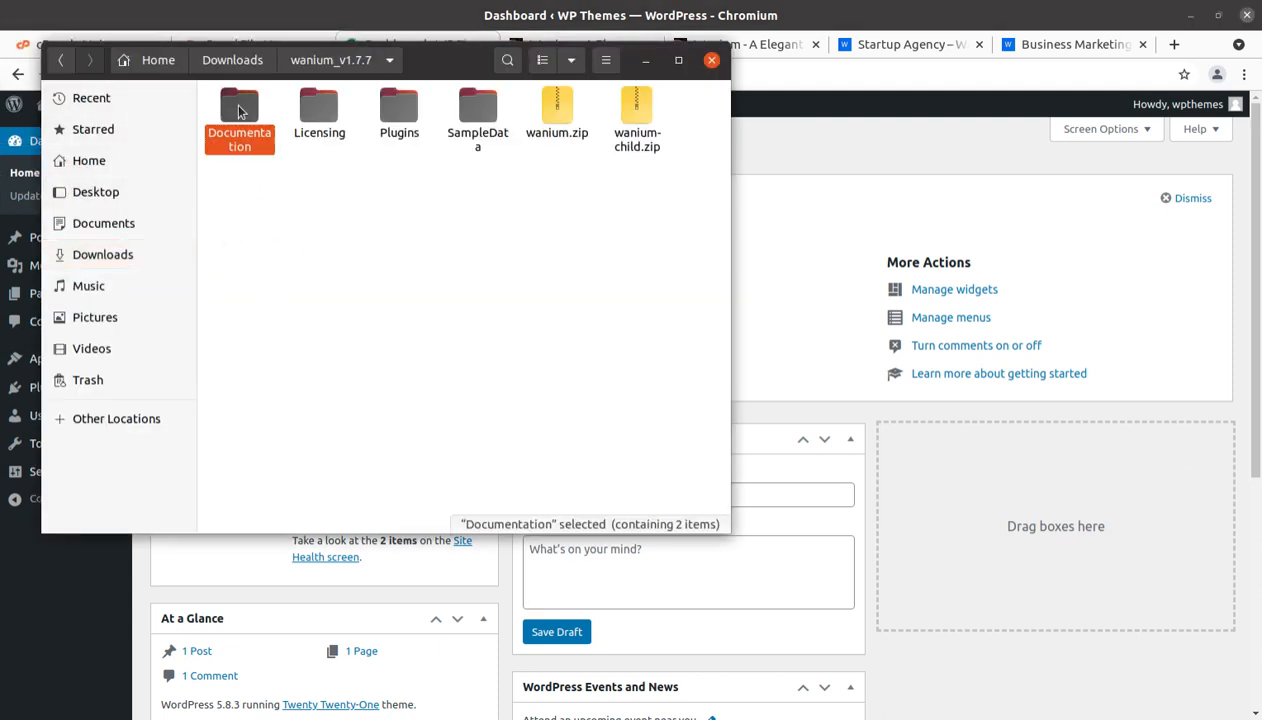
click(319, 110)
double_click(396, 110)
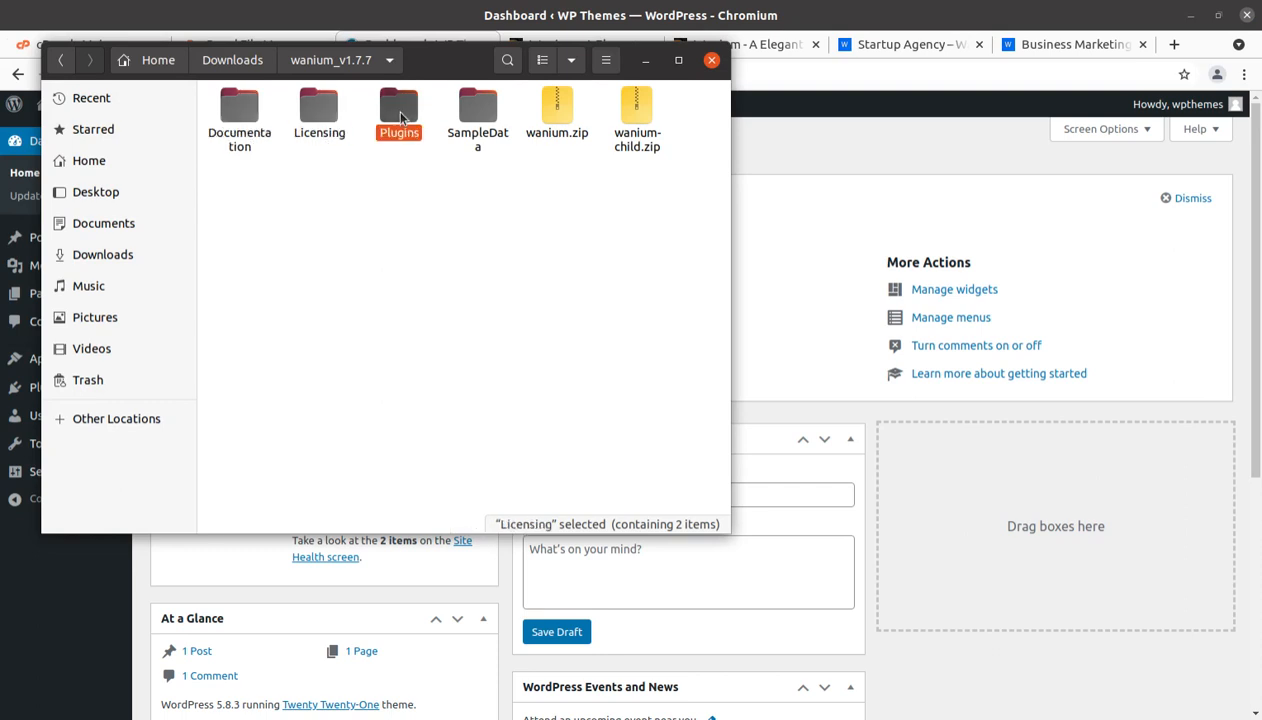
click(245, 155)
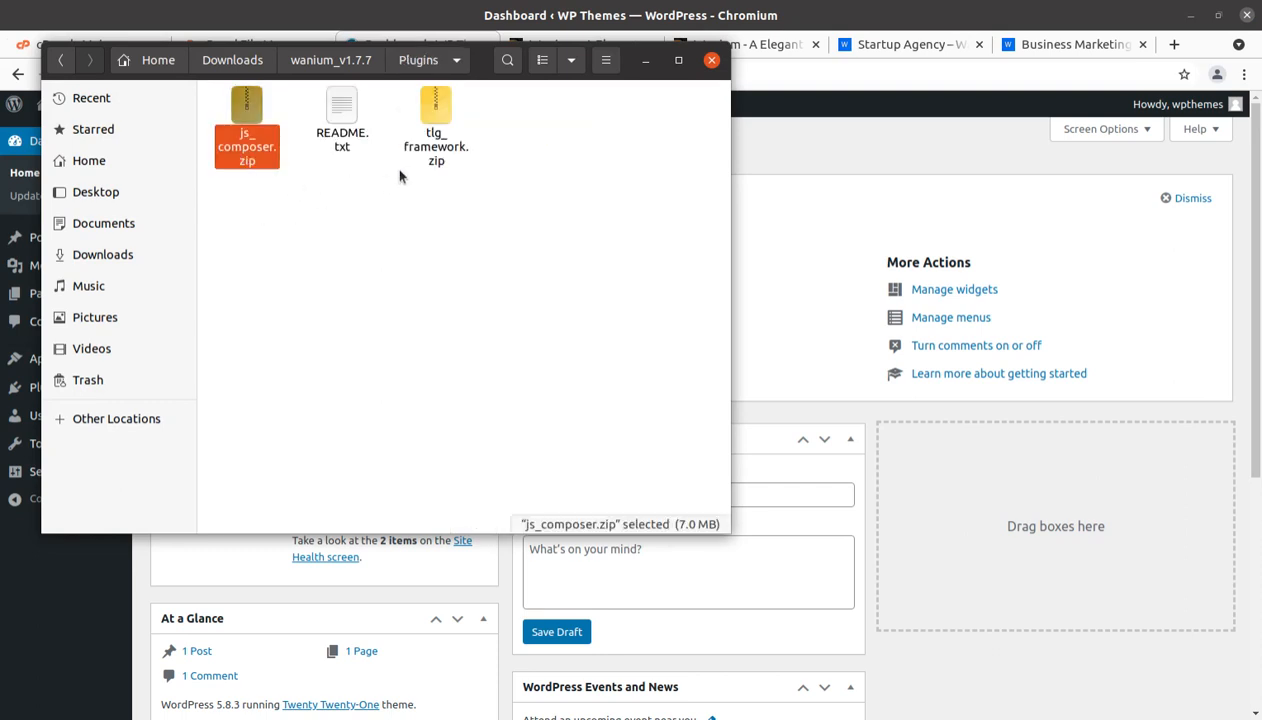
click(420, 140)
click(318, 62)
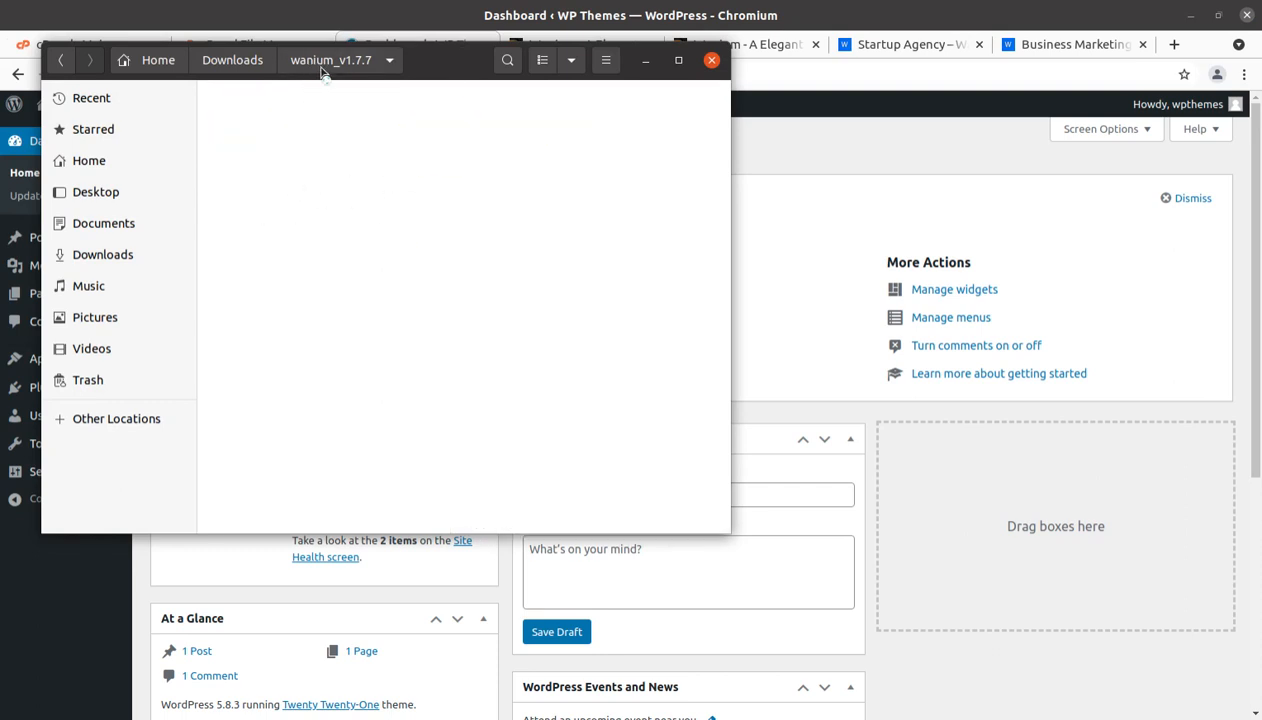
Check the demo content files in the SampleData folder and return to the wanium_v1.7.7 folder.
click(478, 110)
double_click(478, 110)
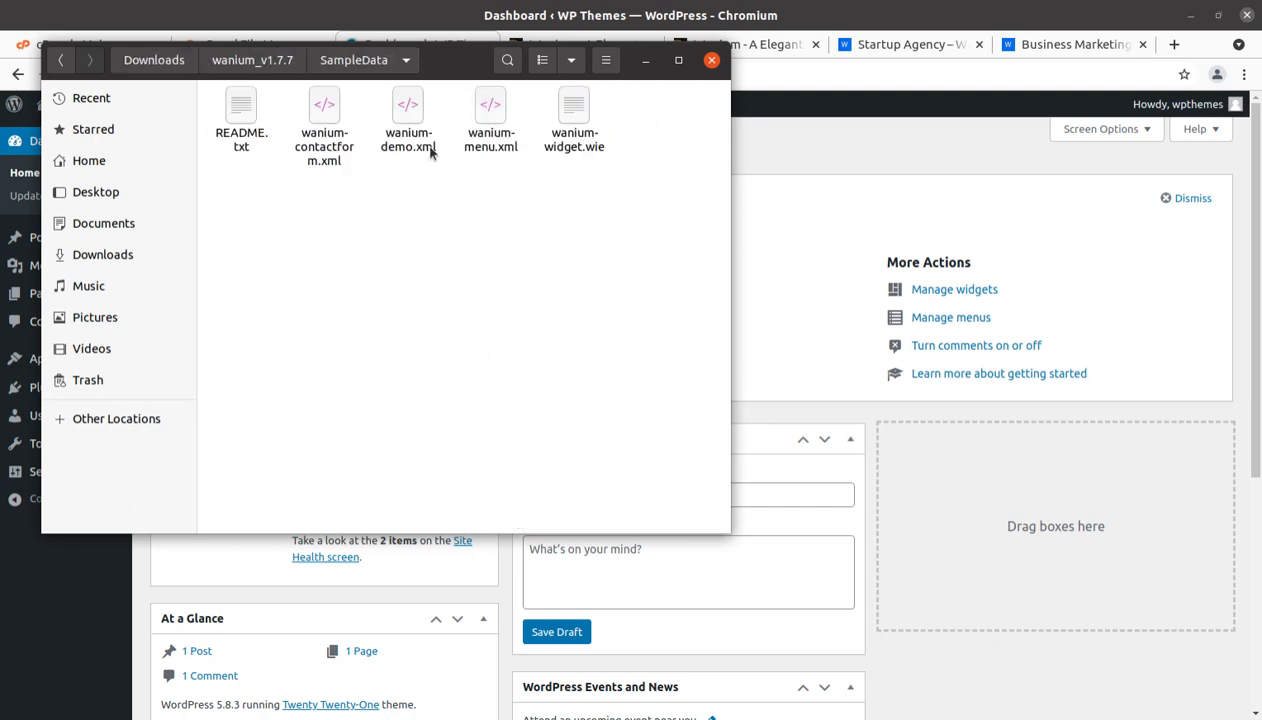
click(278, 62)
click(585, 248)
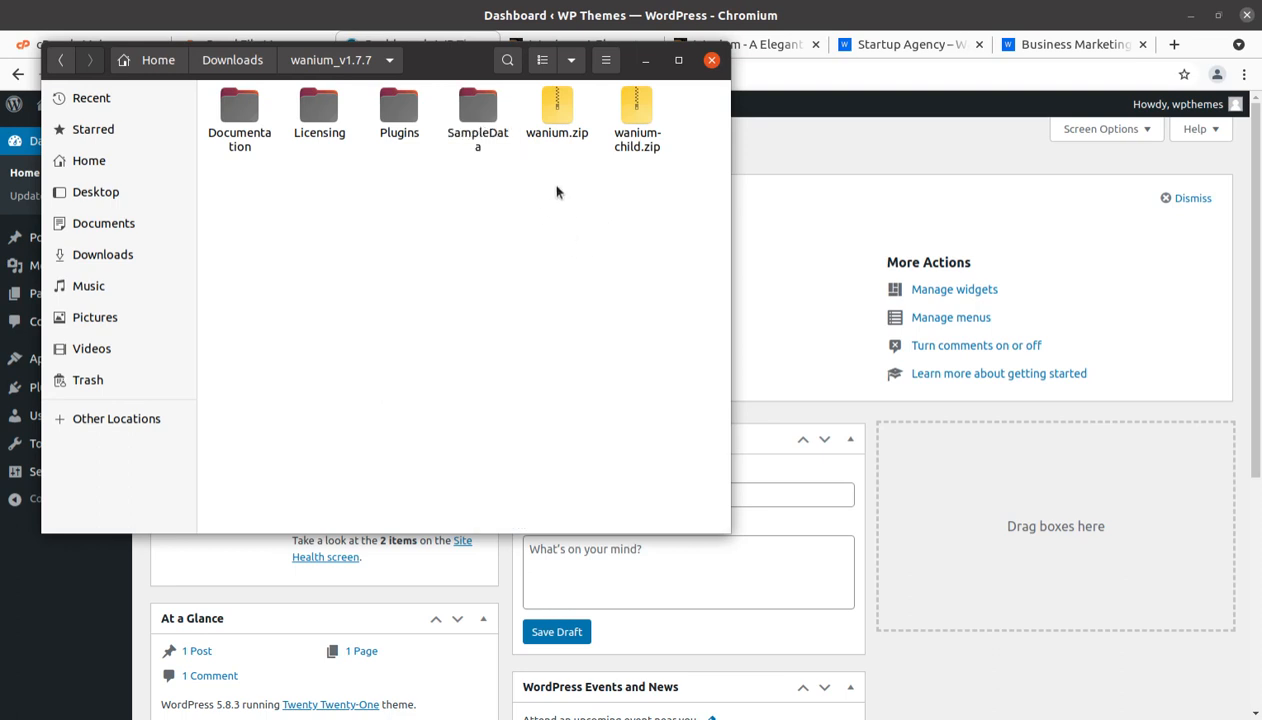
Identify the wanium.zip and wanium-child.zip theme archives, and minimize the file manager.
click(557, 136)
click(648, 132)
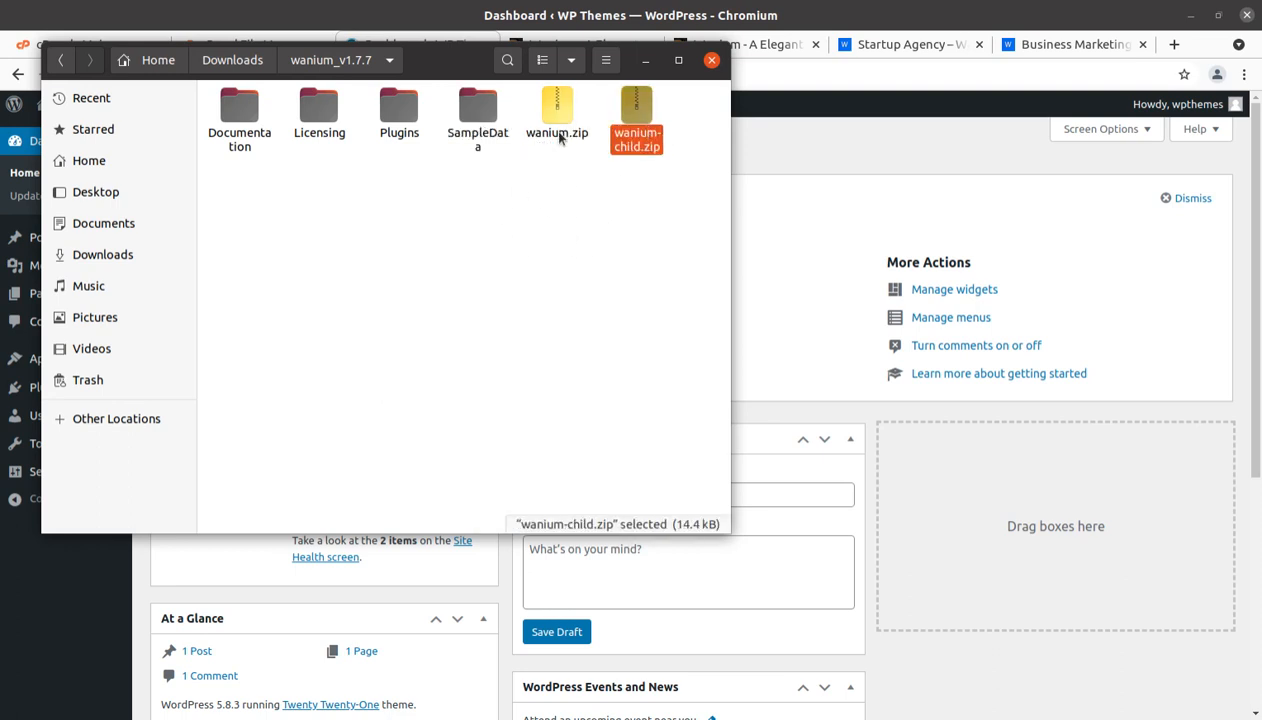
click(551, 145)
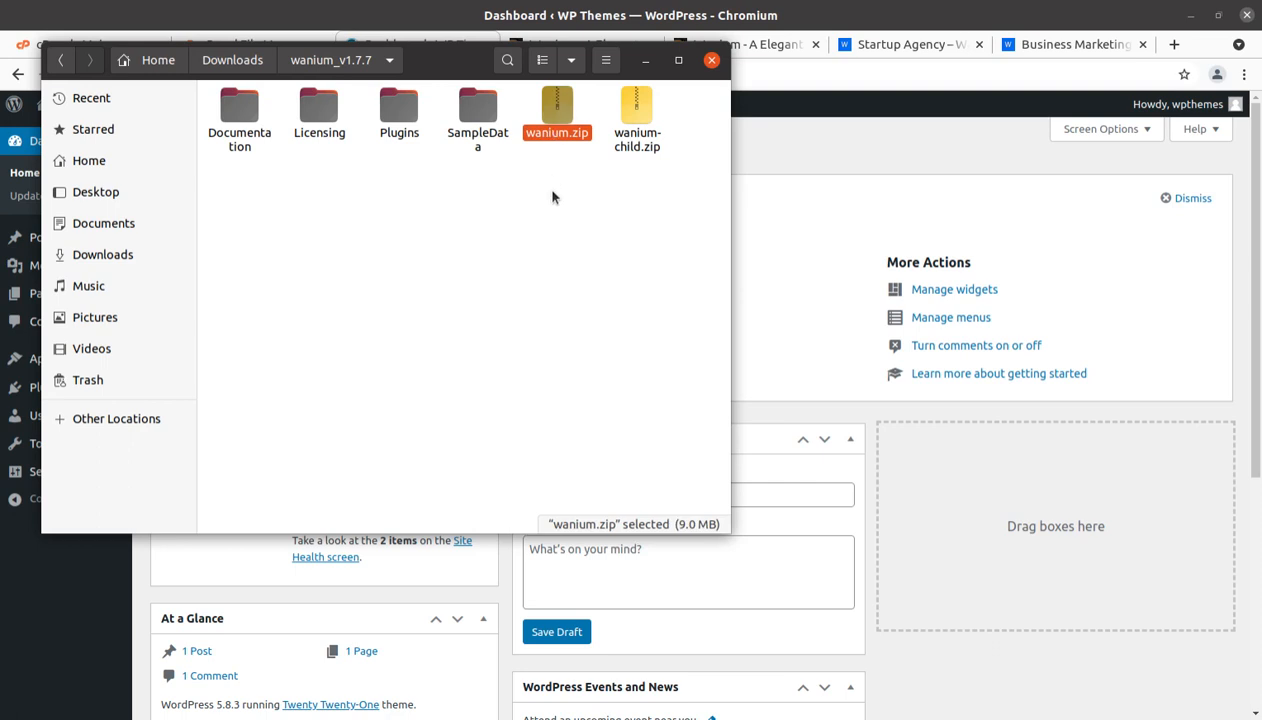
click(645, 60)
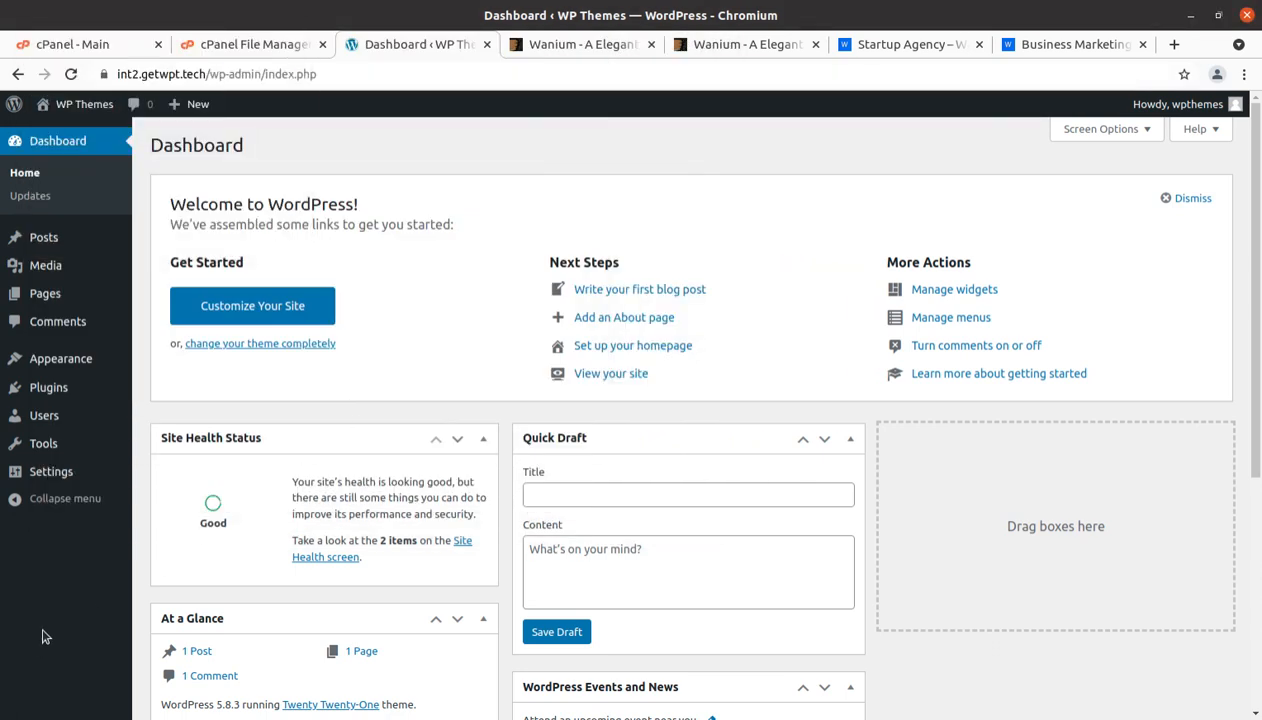
mouse_move(45, 360)
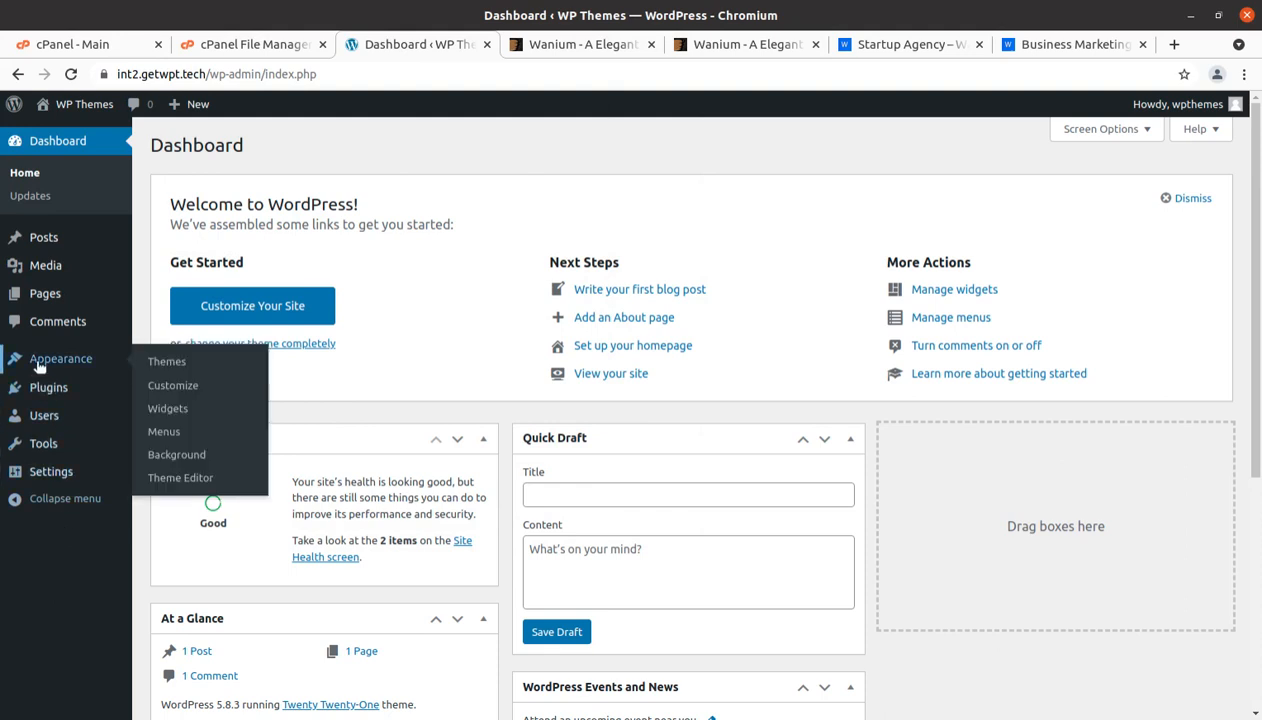
click(167, 363)
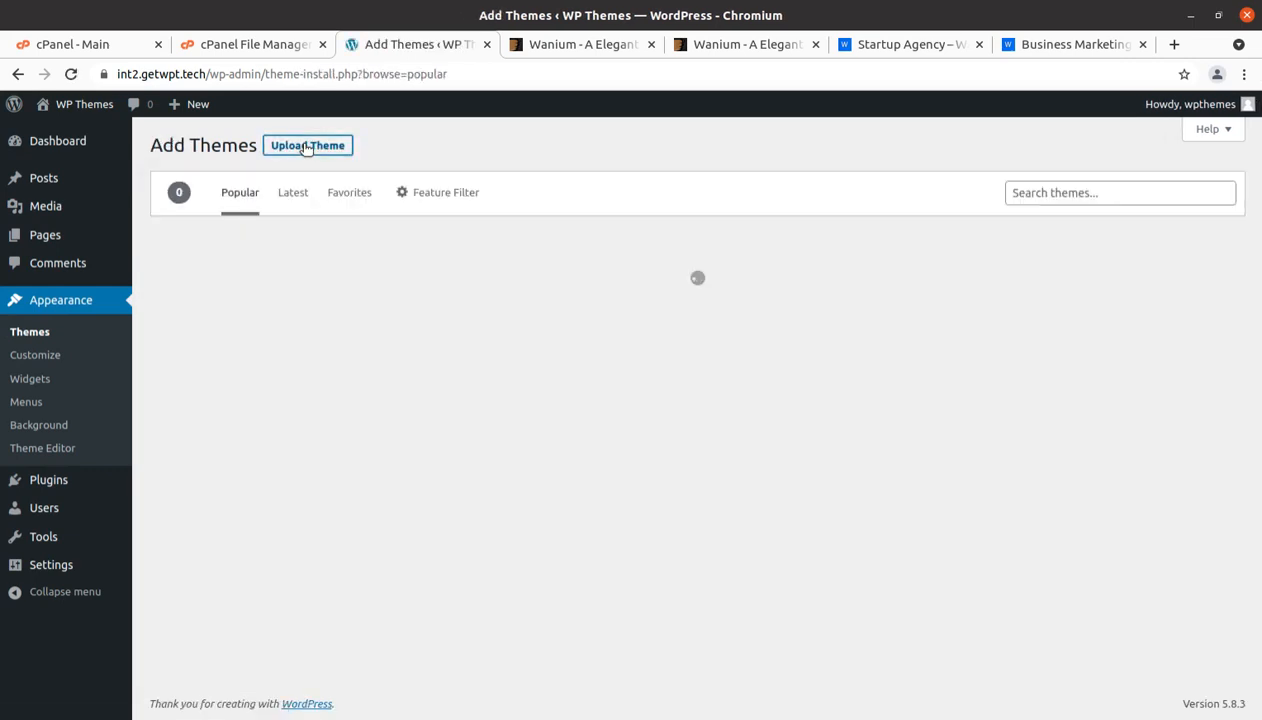
click(305, 146)
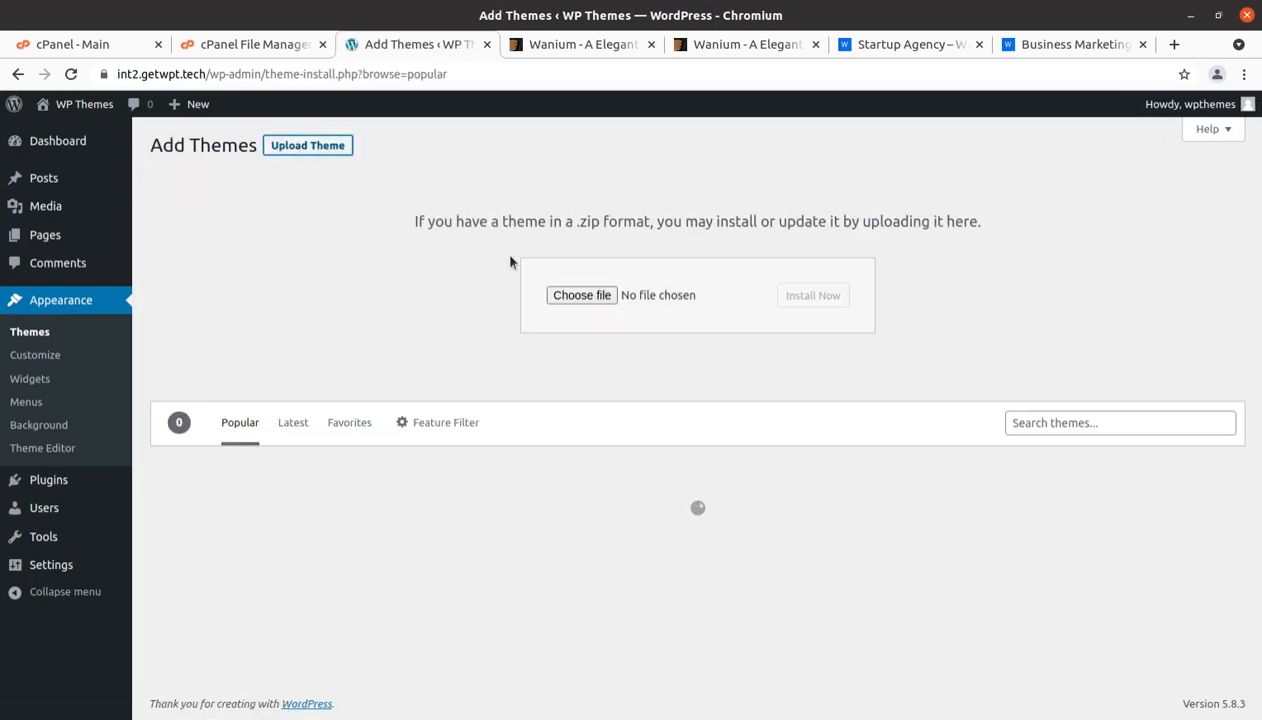
click(580, 296)
double_click(340, 107)
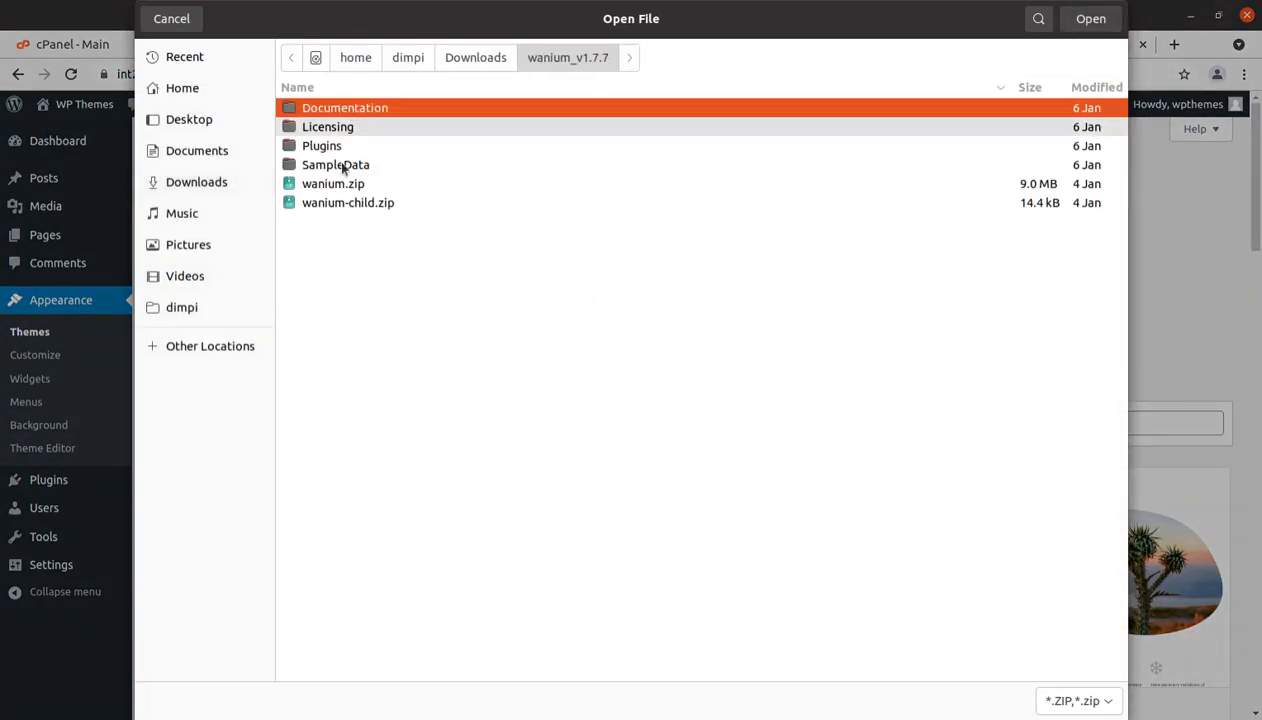
click(326, 187)
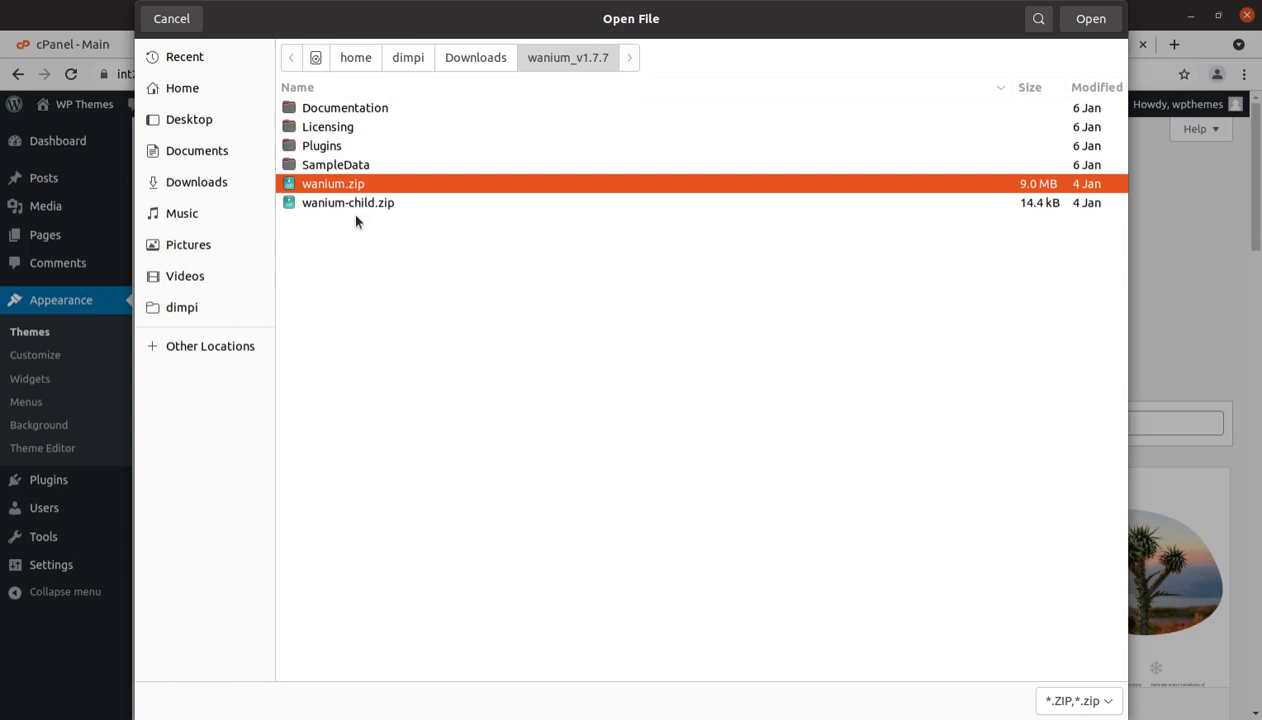
click(169, 24)
Switch to the cPanel File Manager and upload wanium.zip from the wanium_v1.7.7 folder into the site's wp-content/themes directory.
click(248, 46)
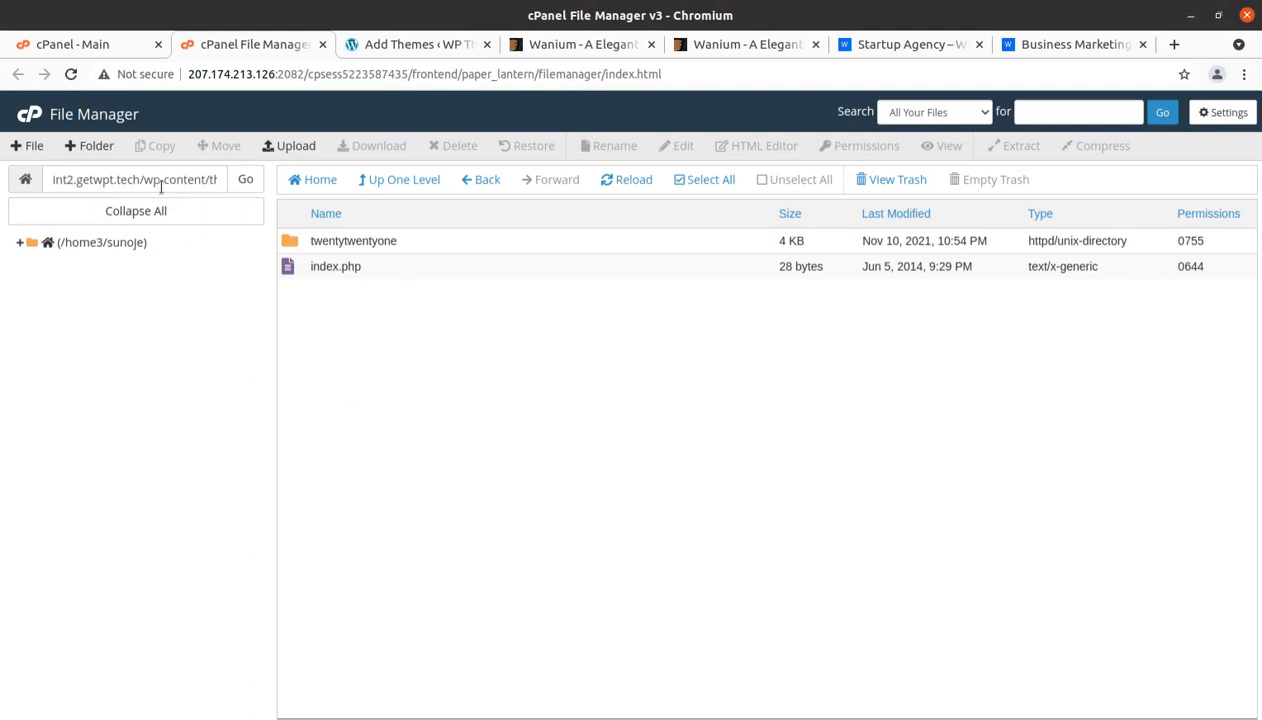
drag(143, 185, 234, 182)
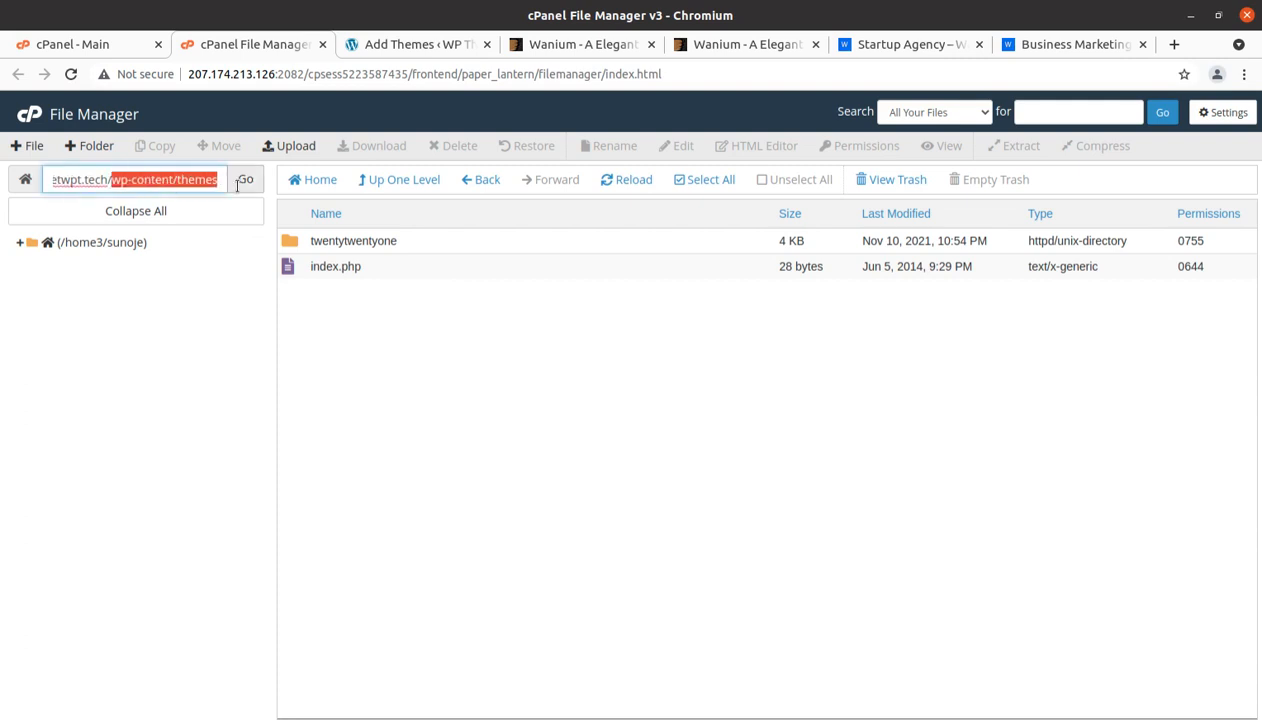
click(287, 149)
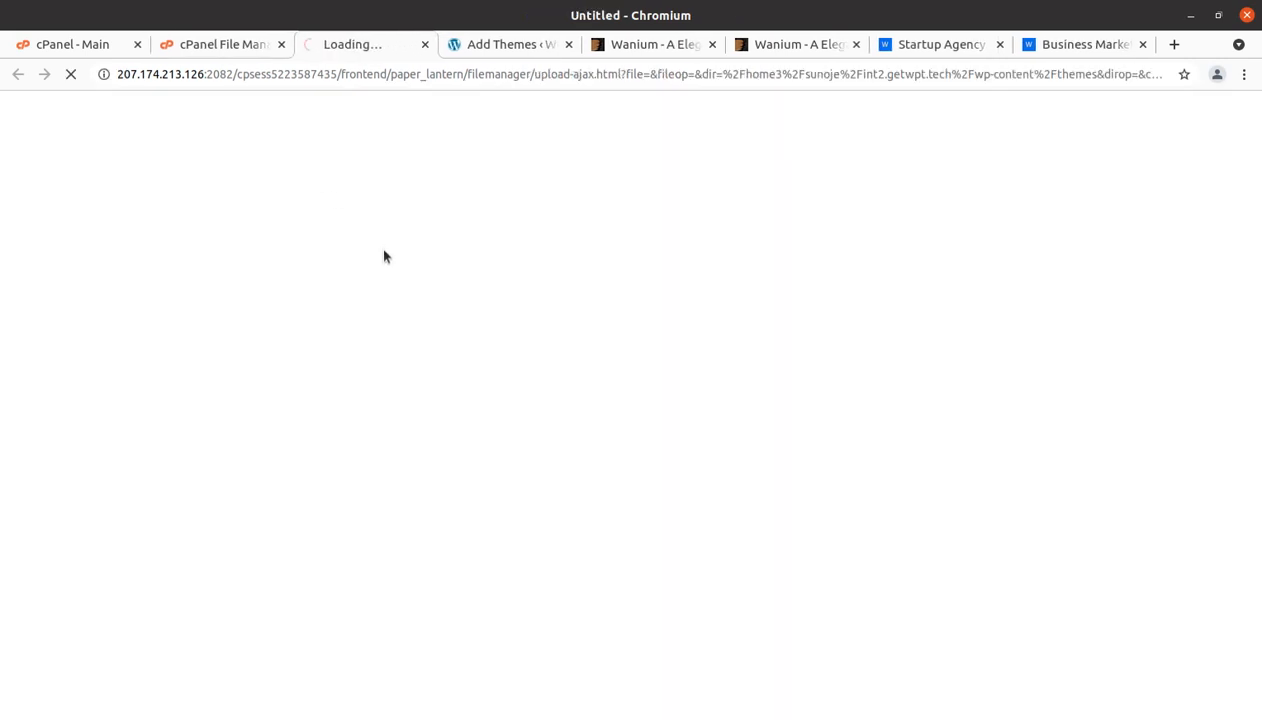
click(614, 386)
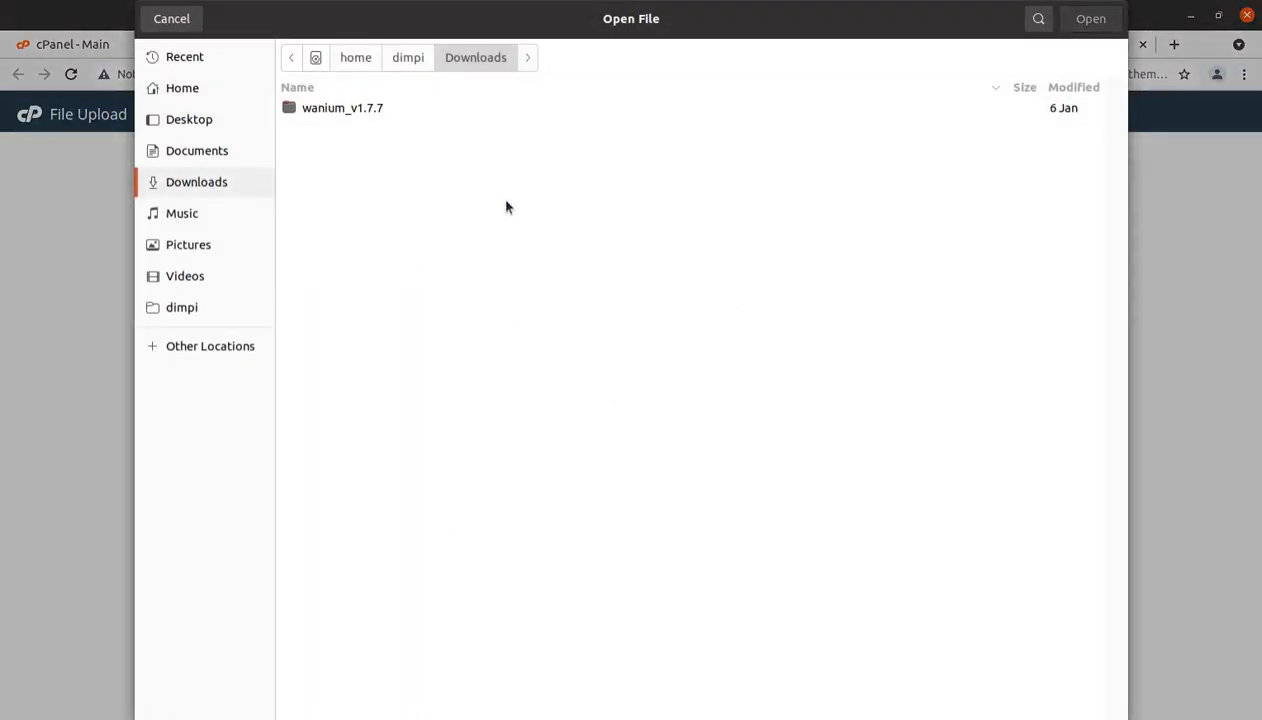
double_click(355, 112)
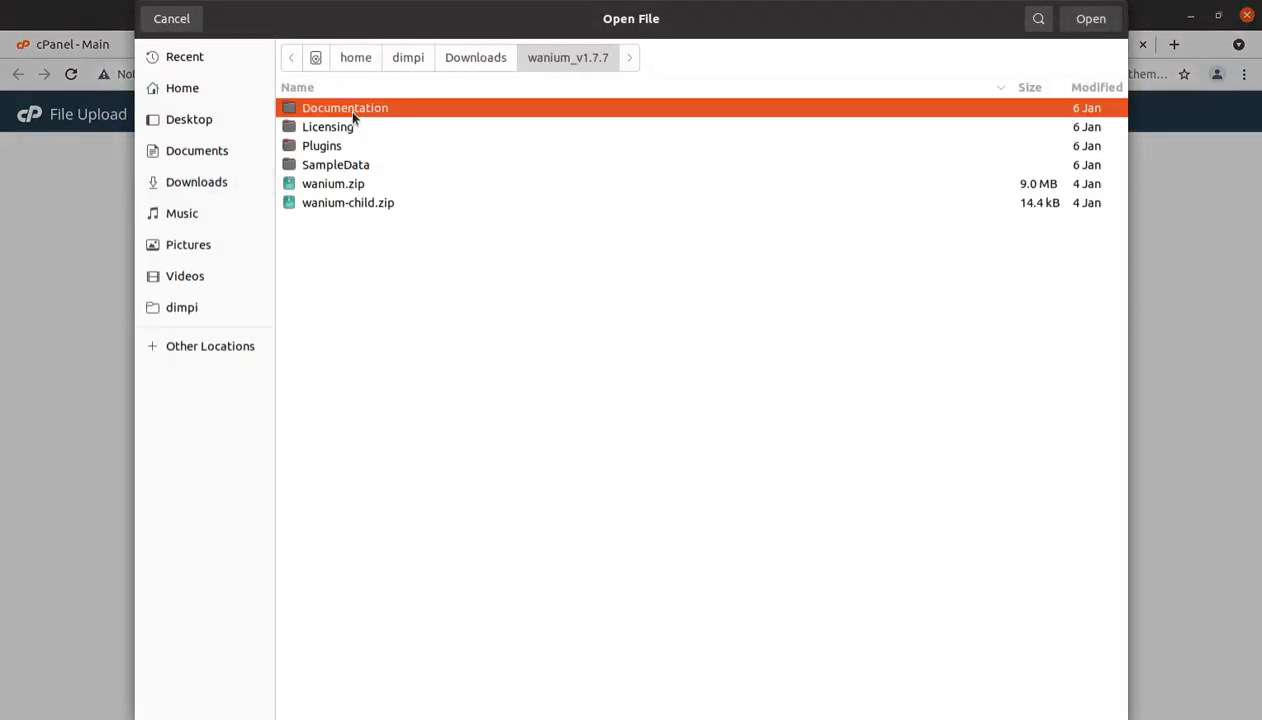
click(337, 183)
click(1089, 19)
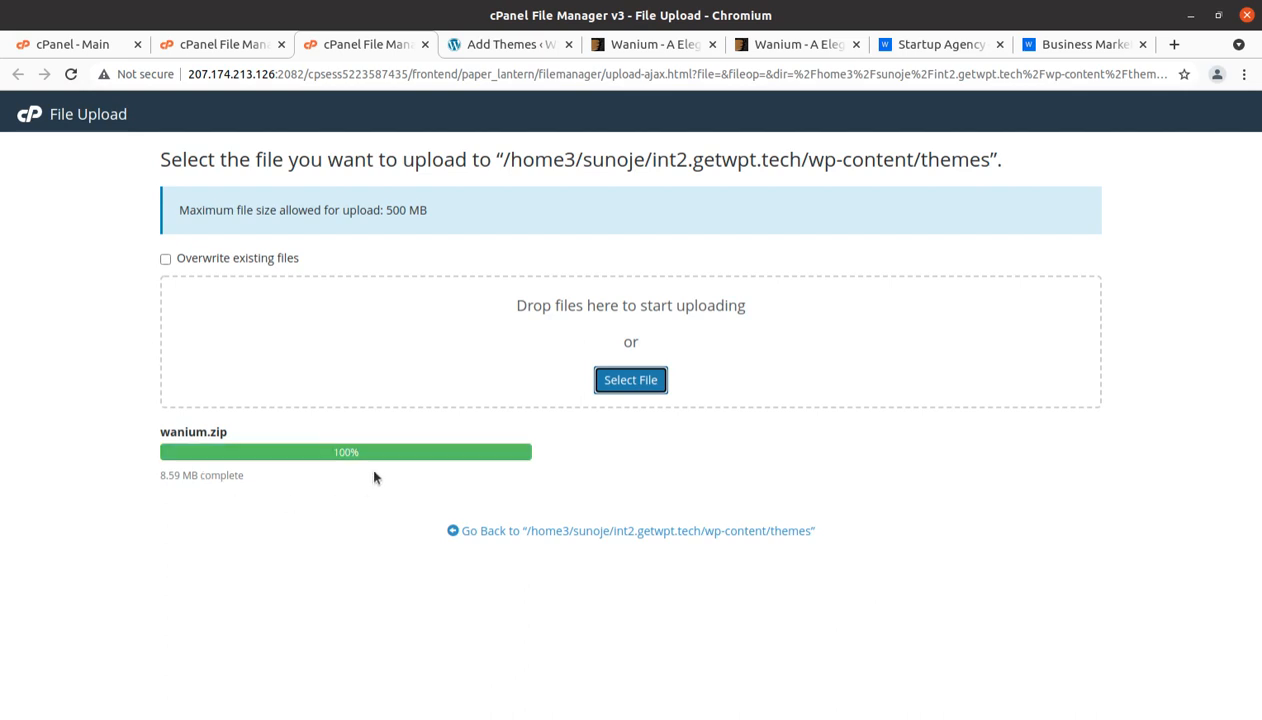
drag(374, 459, 331, 456)
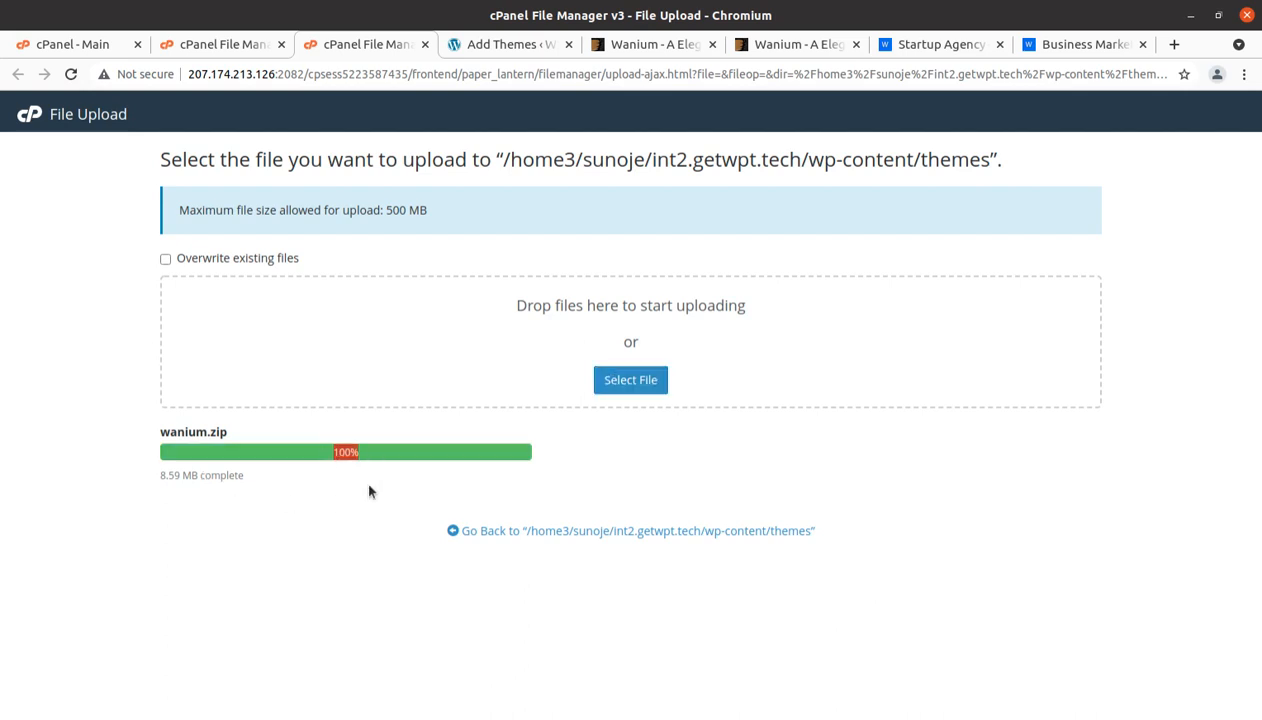
click(482, 533)
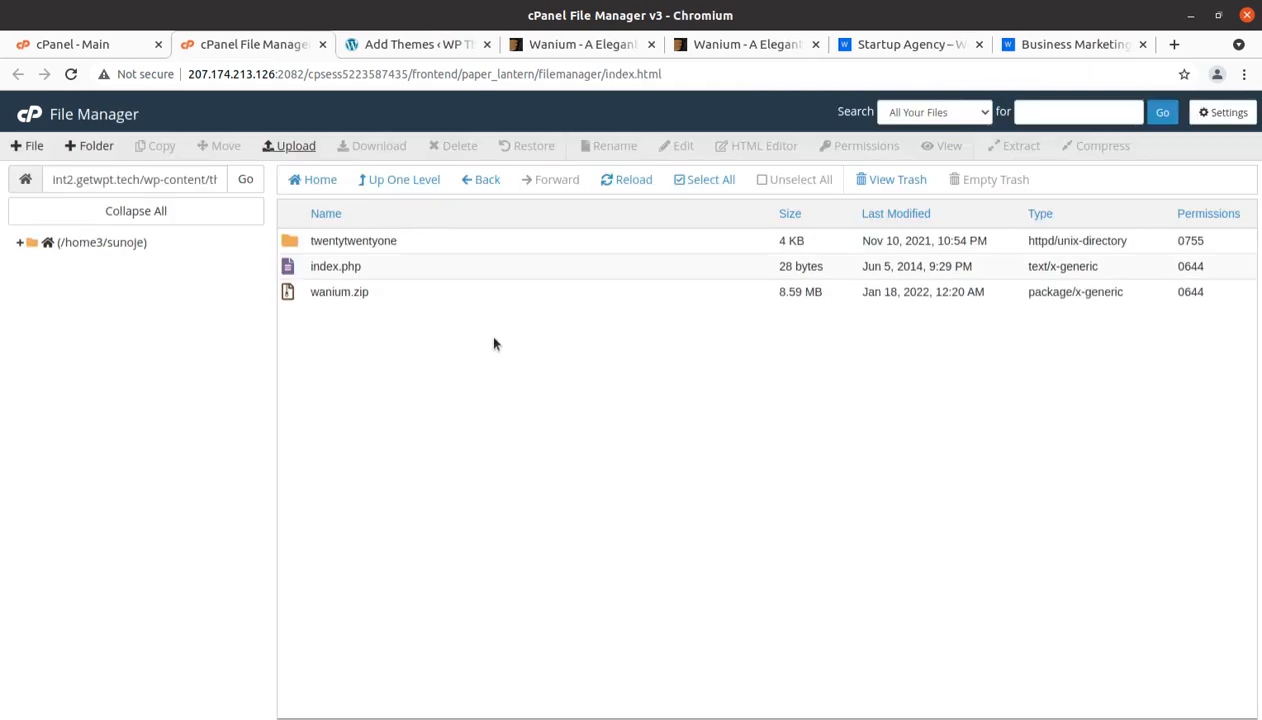
Extract wanium.zip inside the themes directory and reload the file listing.
click(449, 293)
right_click(449, 293)
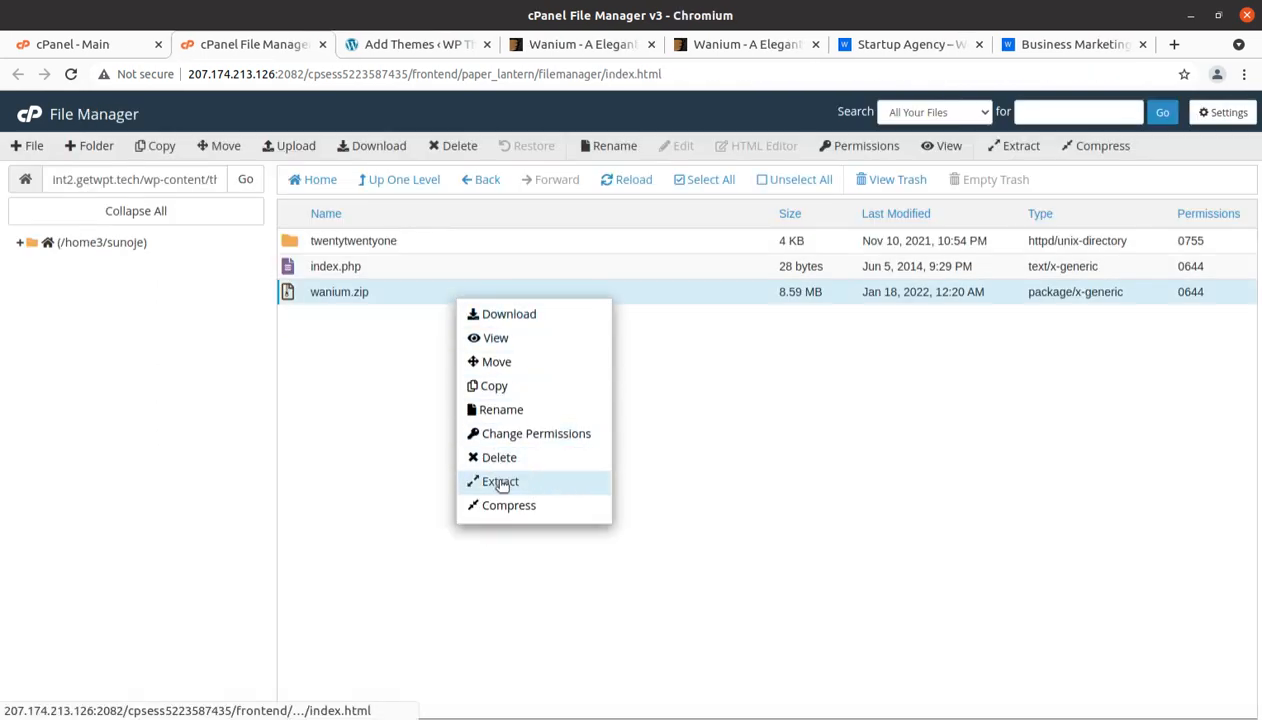
click(490, 481)
click(749, 496)
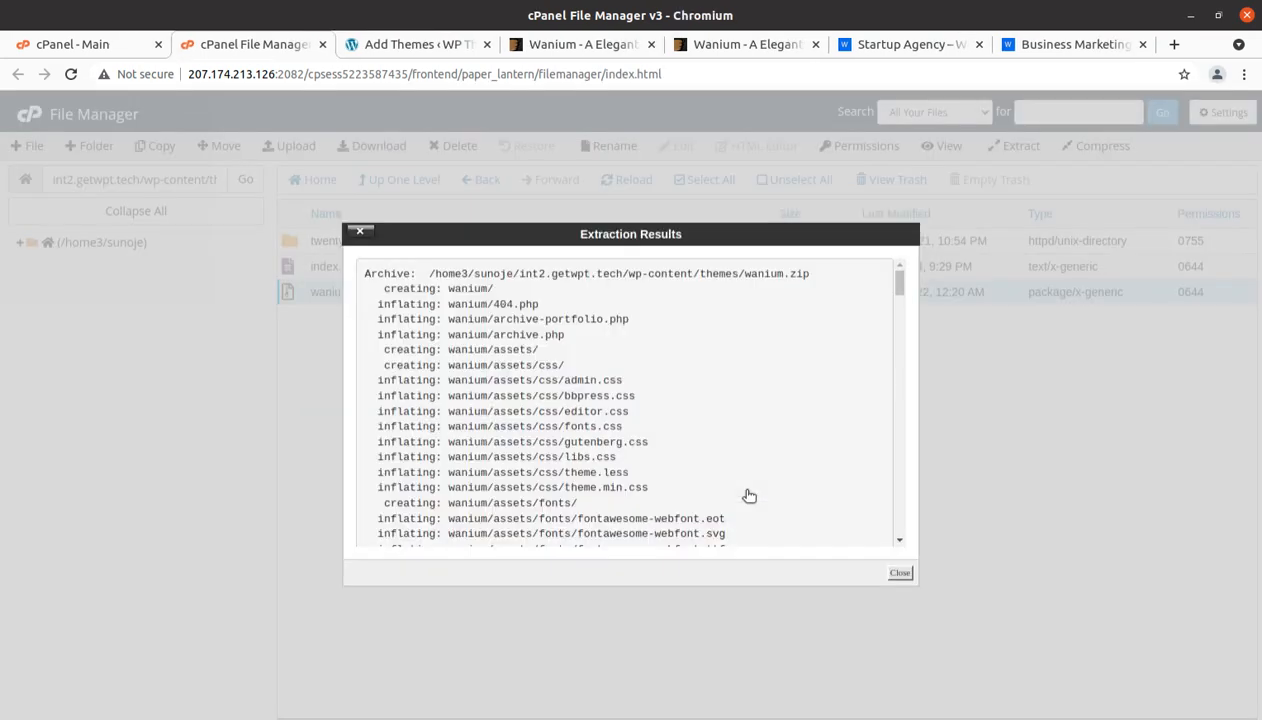
click(890, 566)
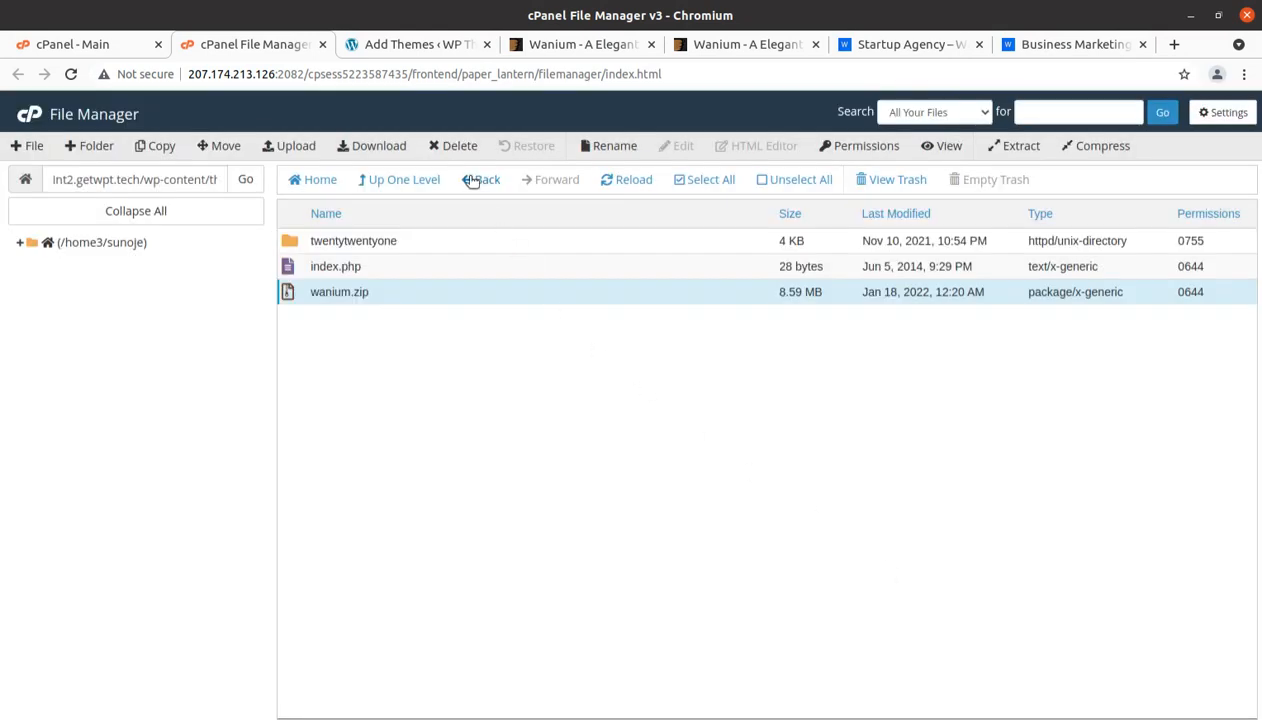
click(608, 182)
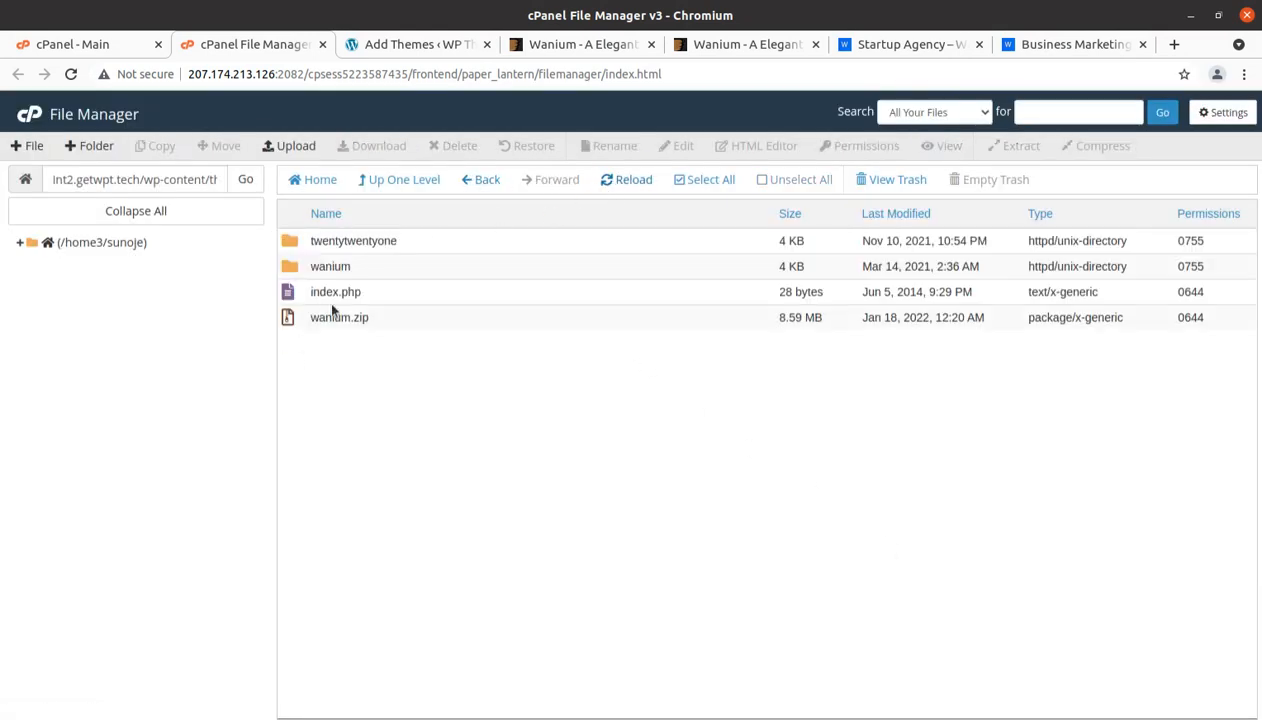
Inspect the files in the extracted wanium folder and return to the themes directory.
double_click(381, 275)
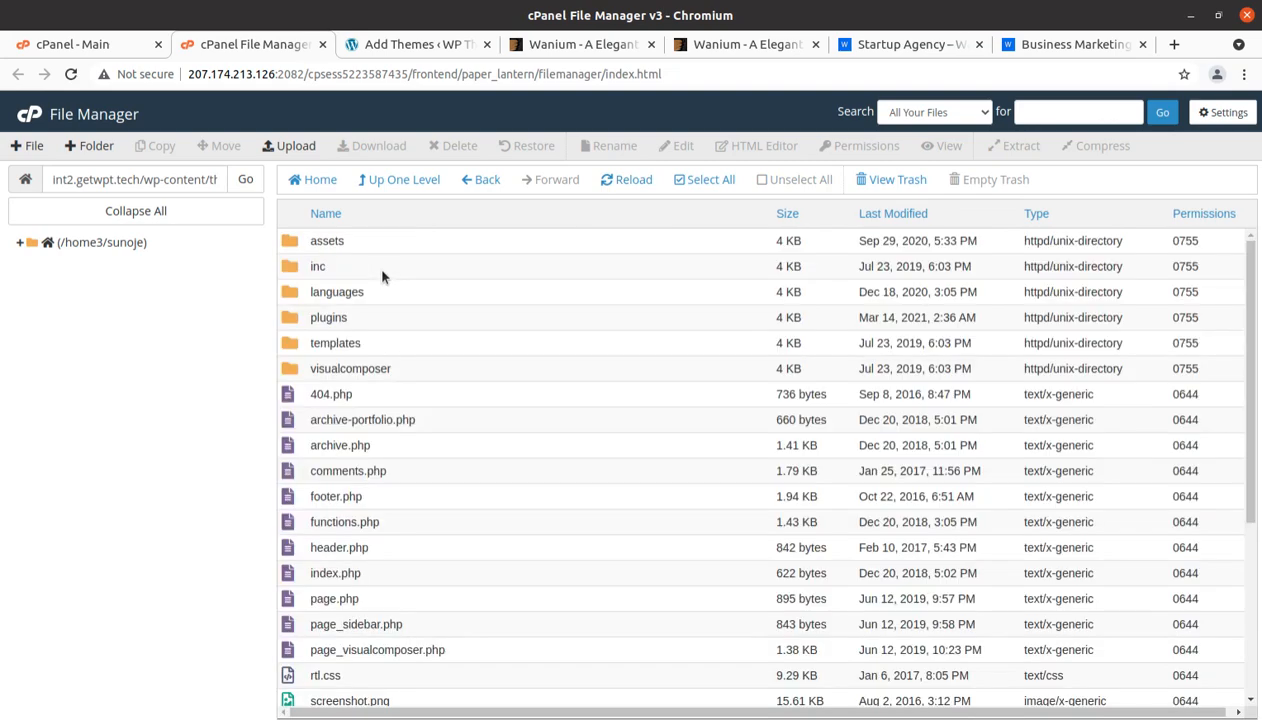
scroll(390, 470, down, 5)
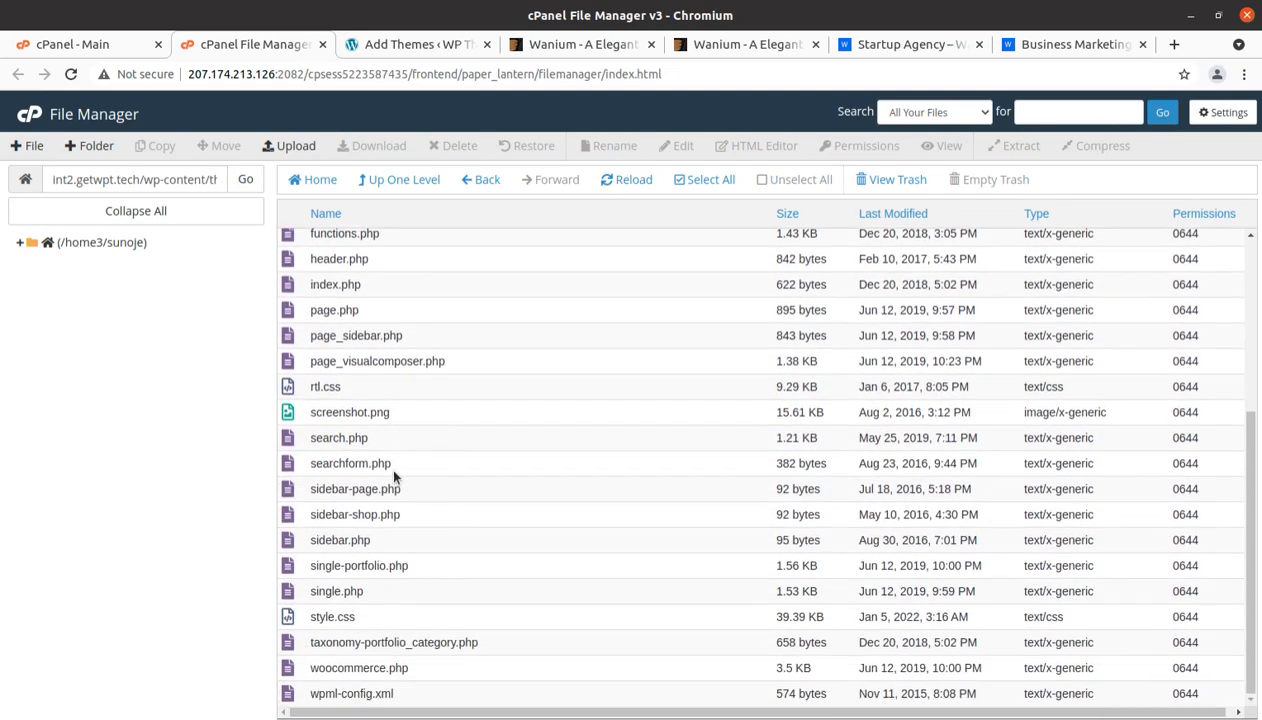
click(393, 180)
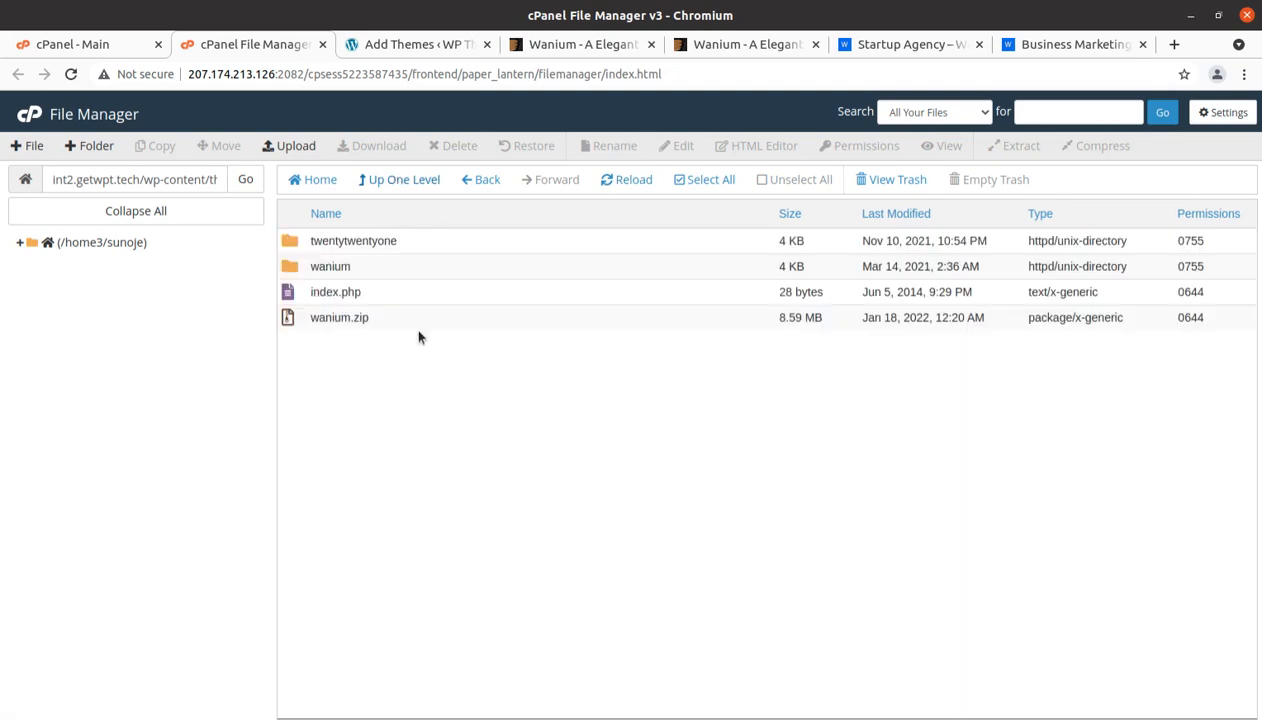
Permanently delete wanium.zip from the themes directory, skipping the trash.
click(418, 320)
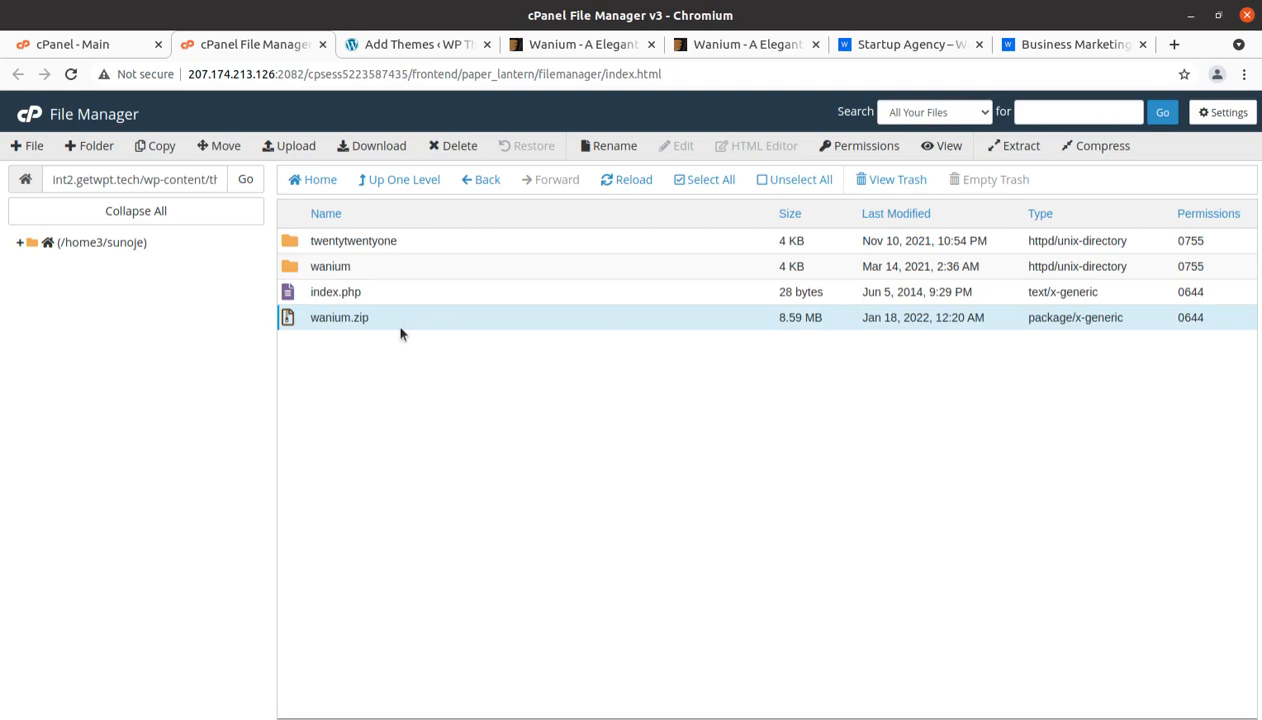
click(450, 146)
click(460, 412)
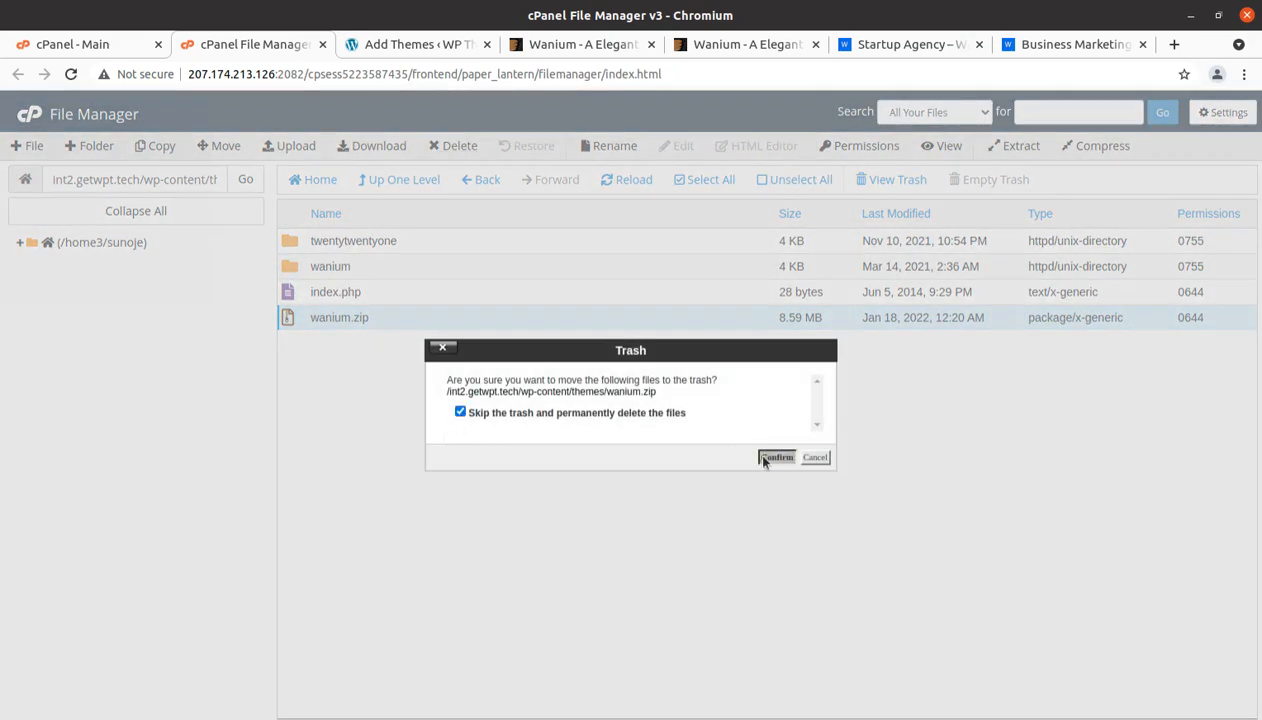
click(776, 457)
Switch back to the WordPress dashboard and show the installed themes to locate Wanium.
click(427, 46)
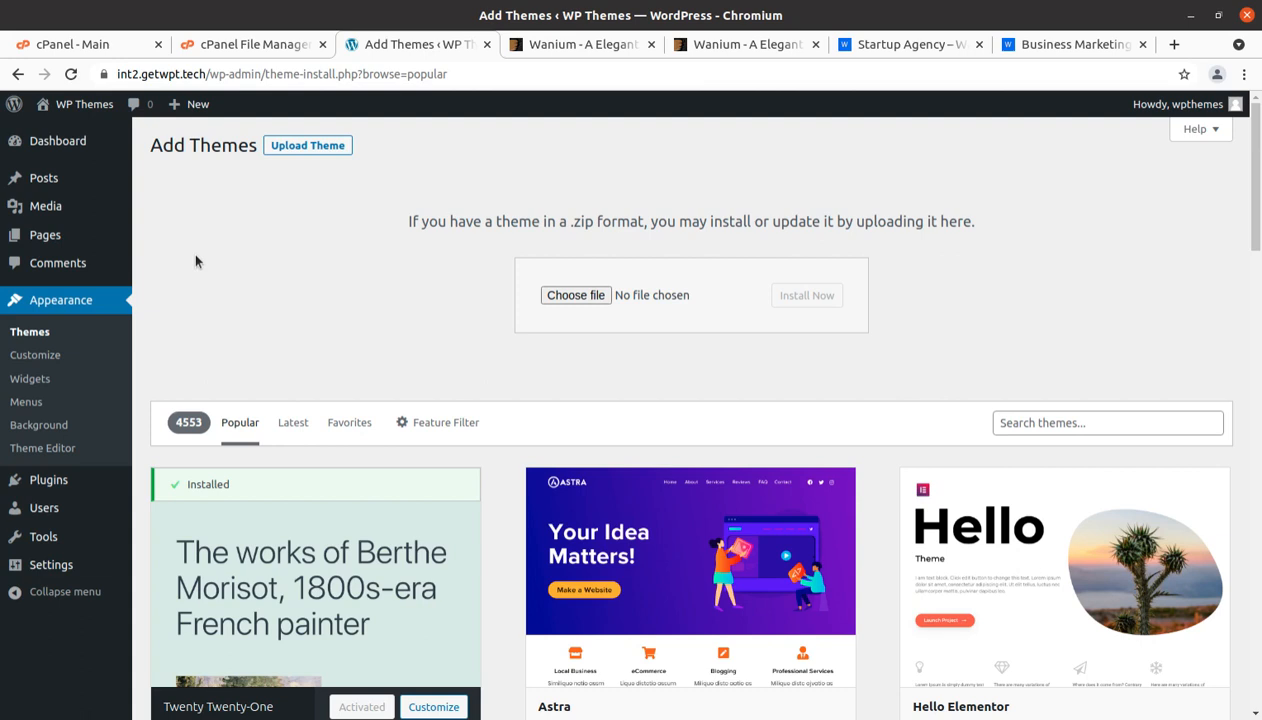
click(252, 46)
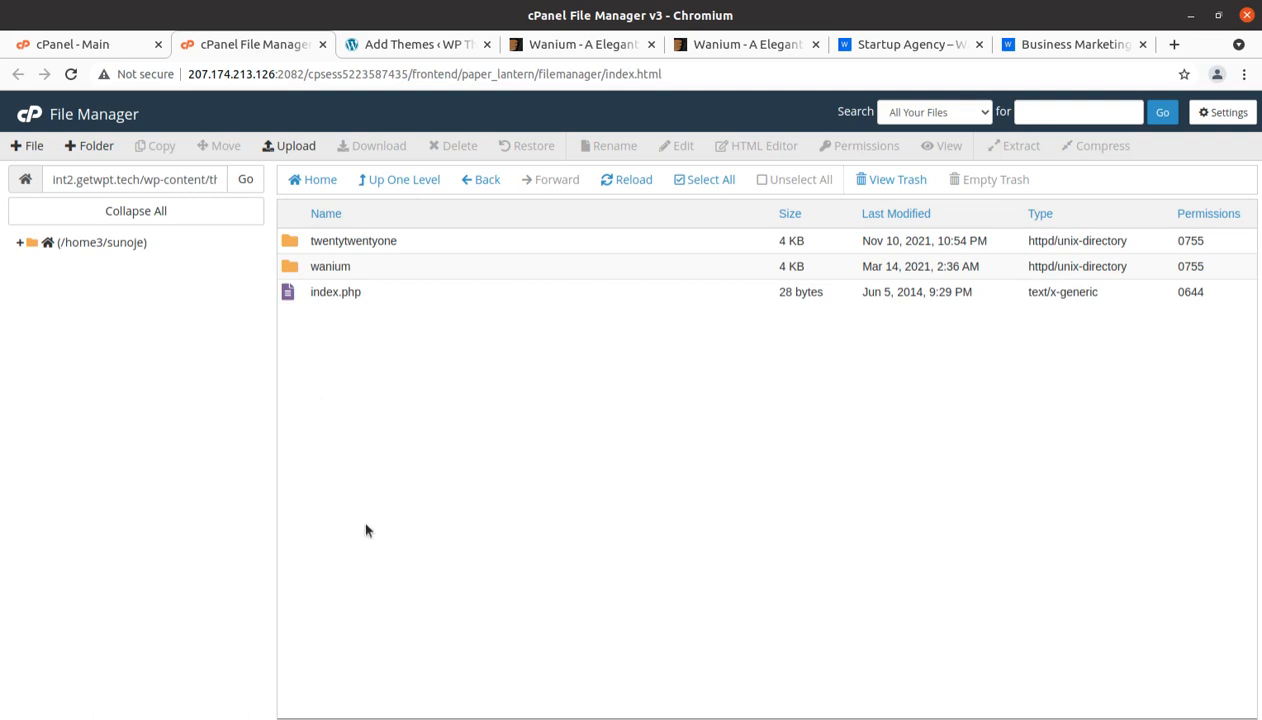
click(407, 46)
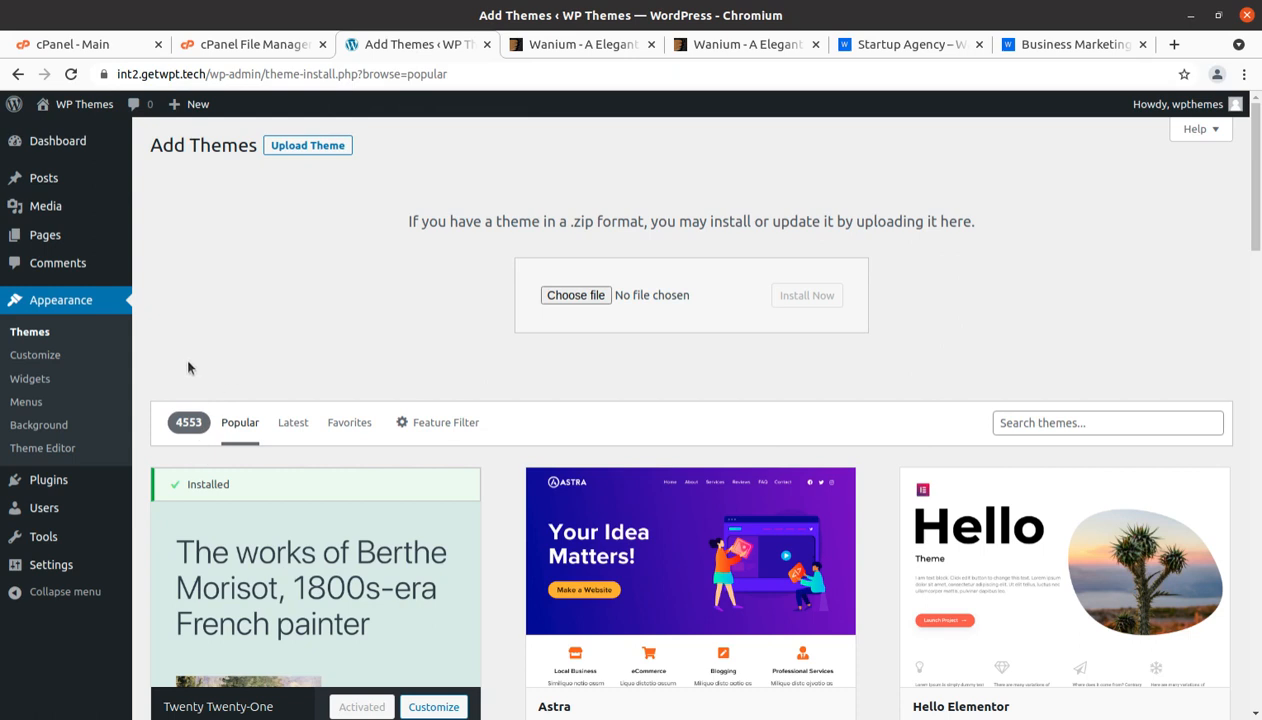
click(29, 340)
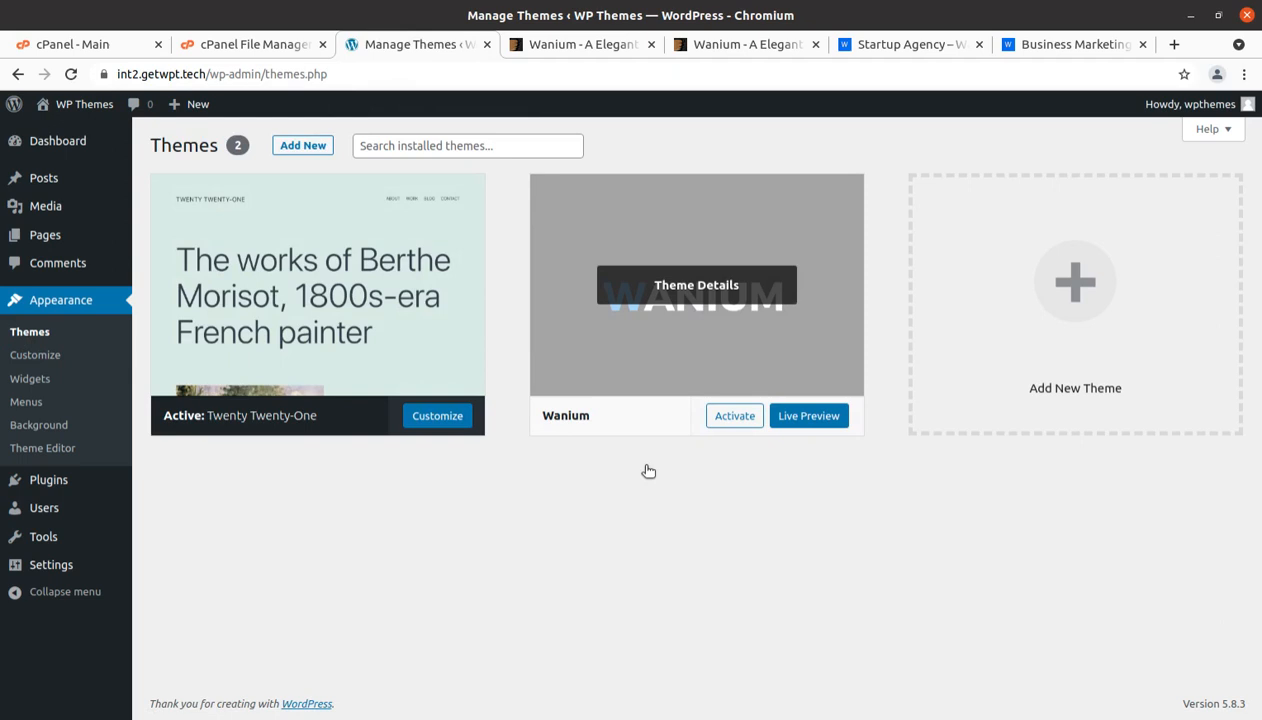
mouse_move(649, 412)
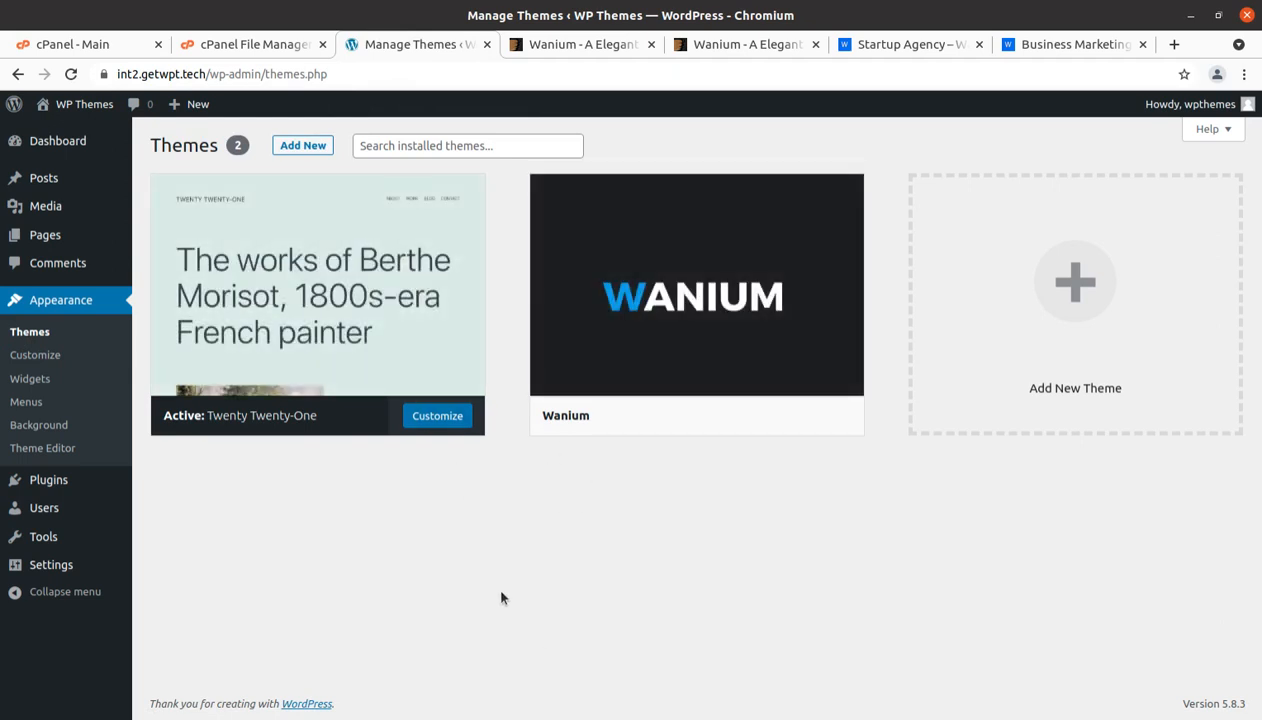
Check the name and version in the Wanium theme's details and activate the theme.
click(680, 295)
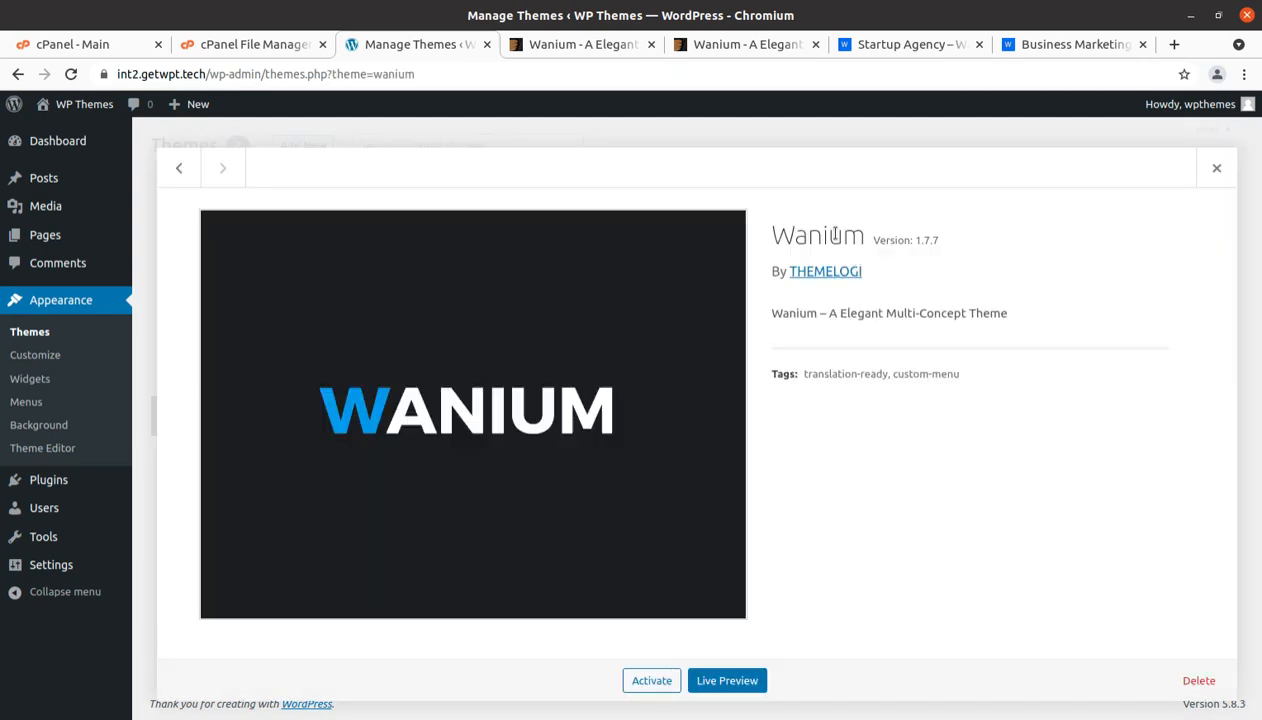
drag(771, 235, 941, 241)
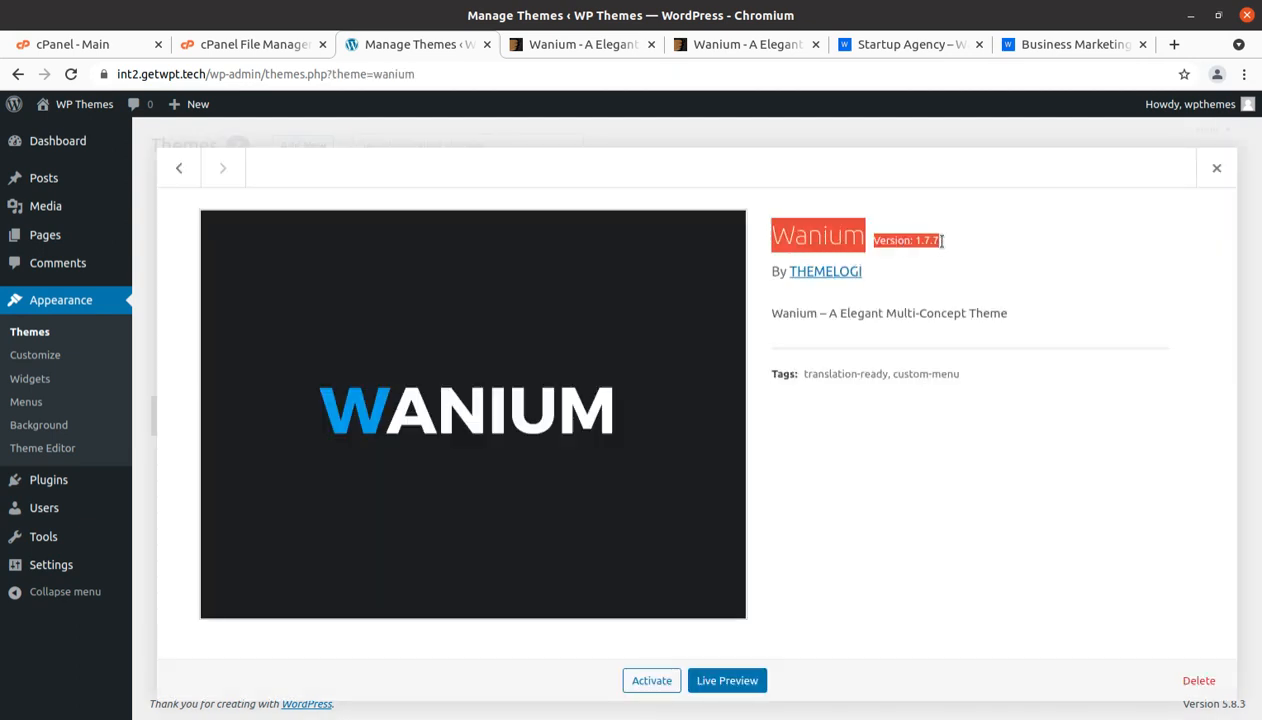
click(822, 343)
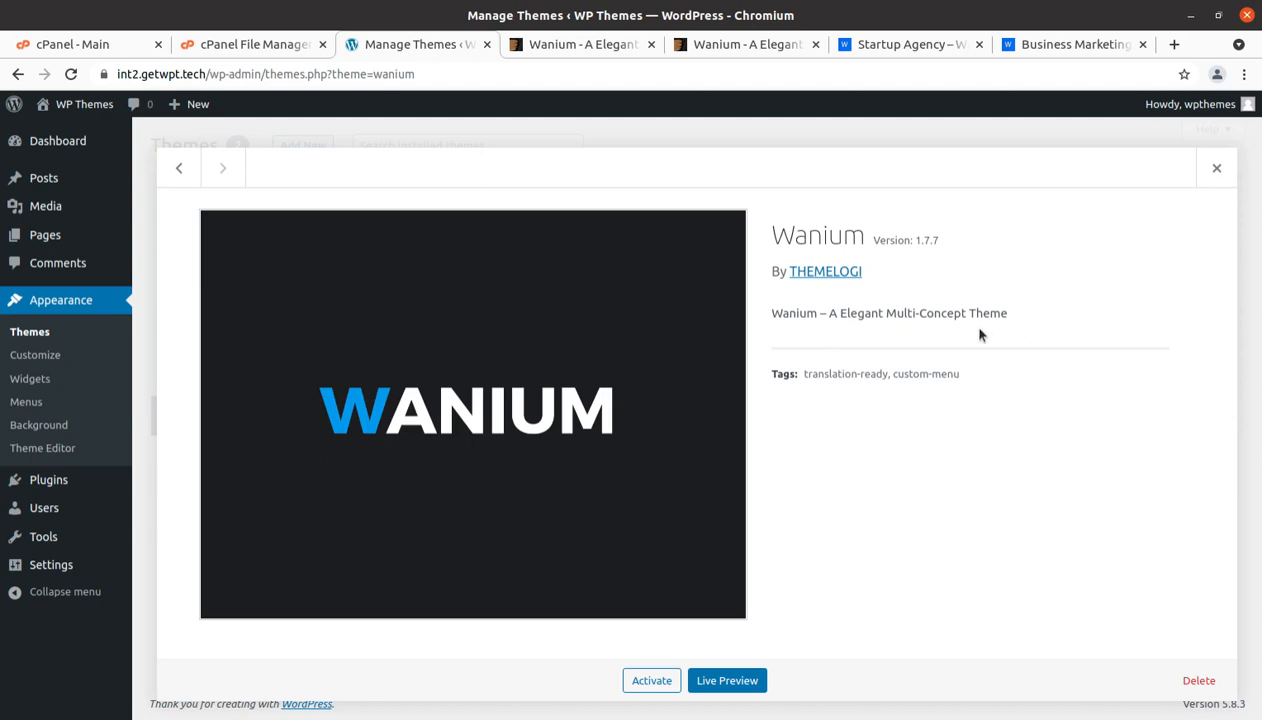
click(648, 686)
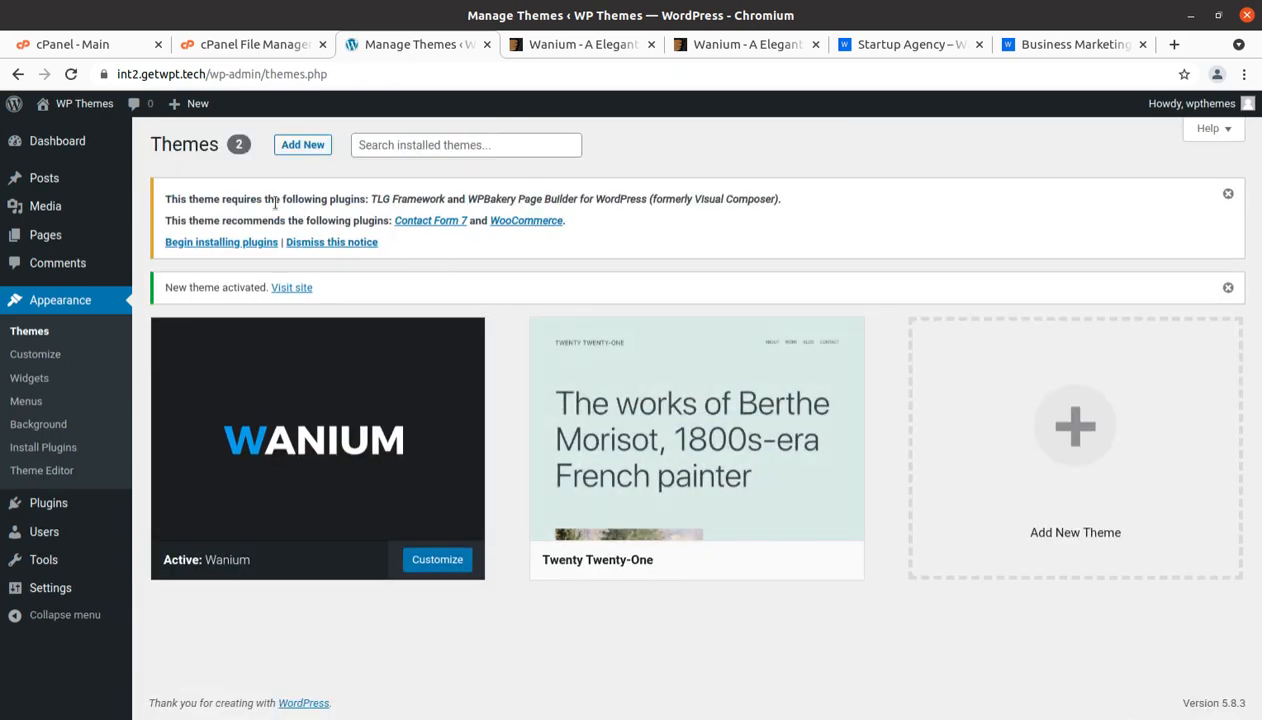
Read the notice about required and recommended plugins, open the plugin installation list and examine its required entries.
drag(160, 201, 576, 235)
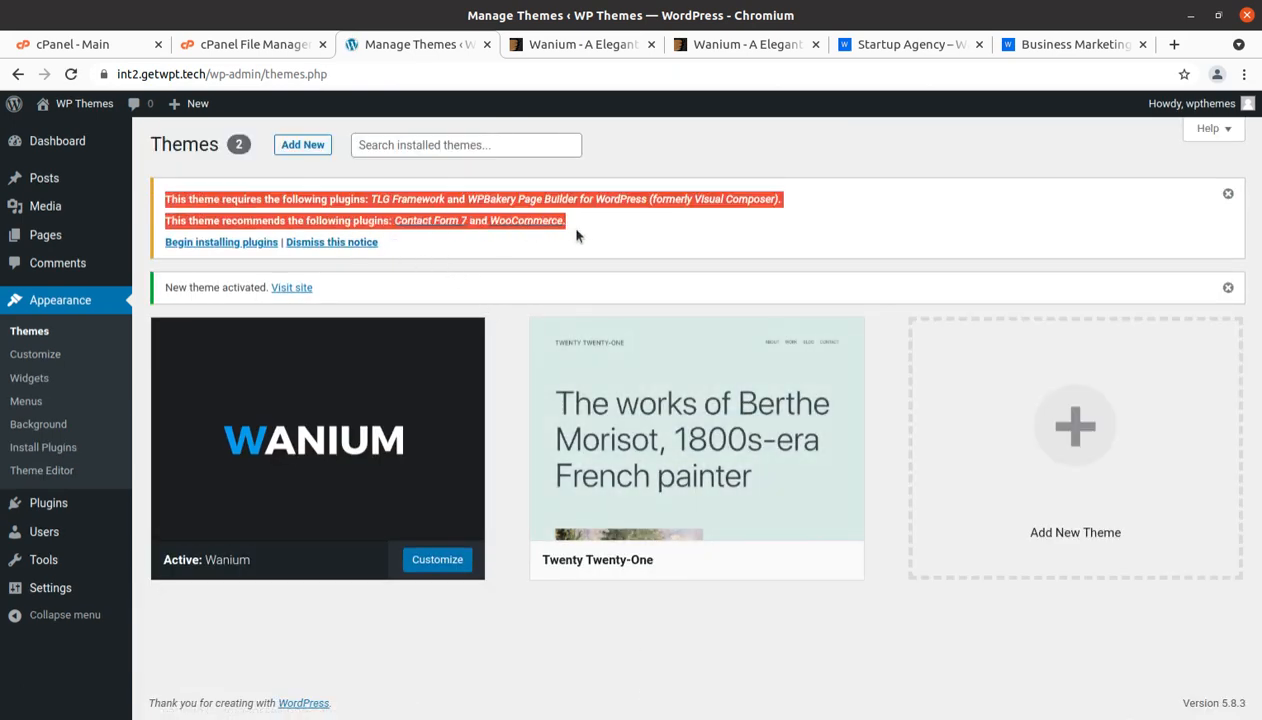
click(585, 235)
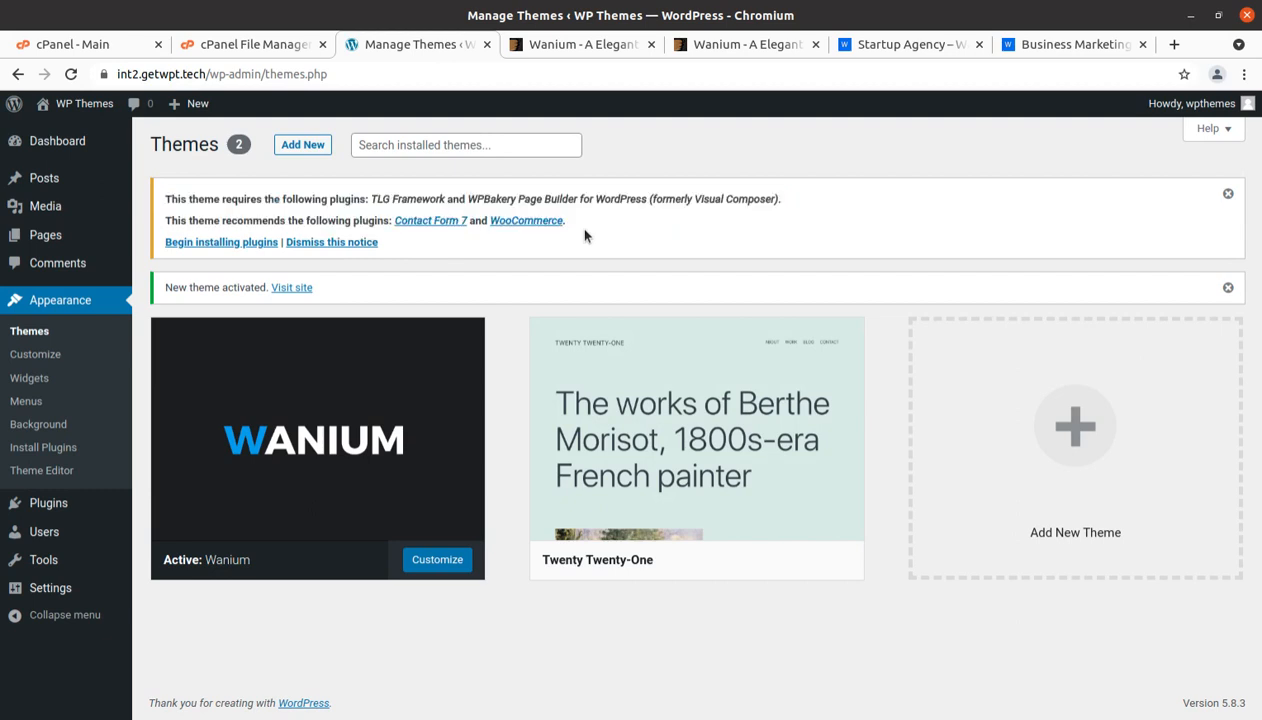
click(232, 247)
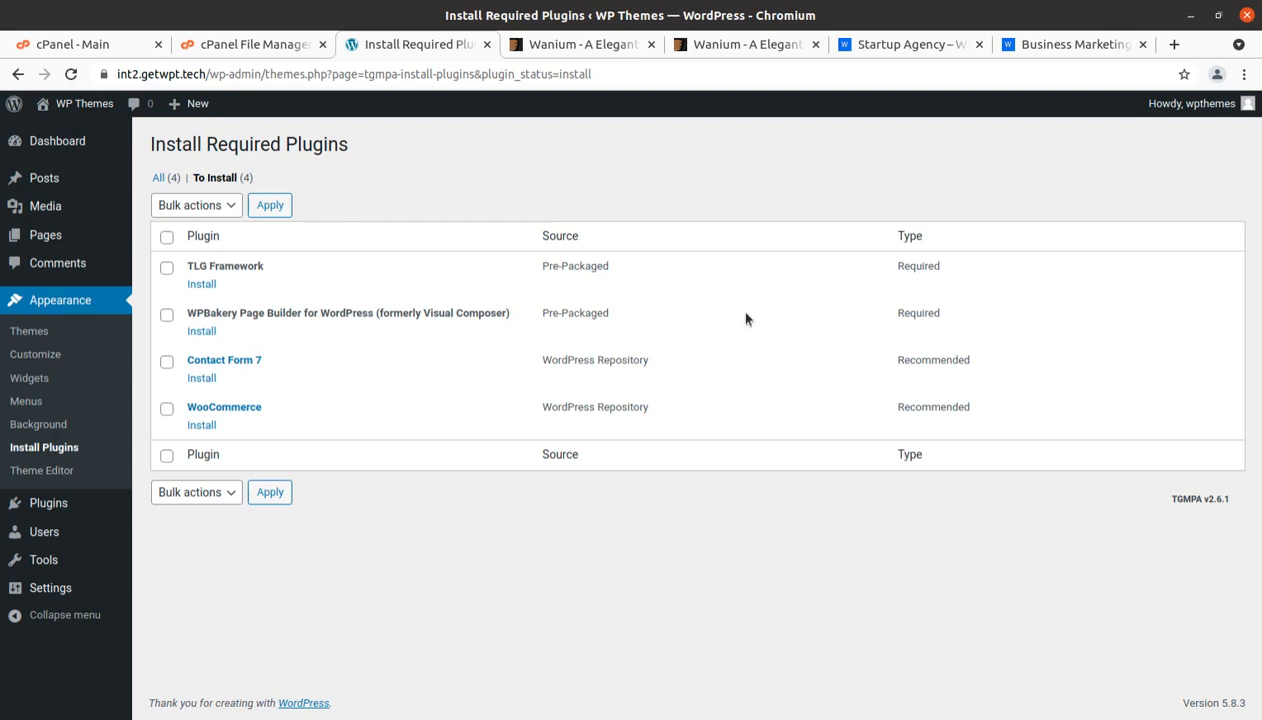
drag(938, 318, 277, 272)
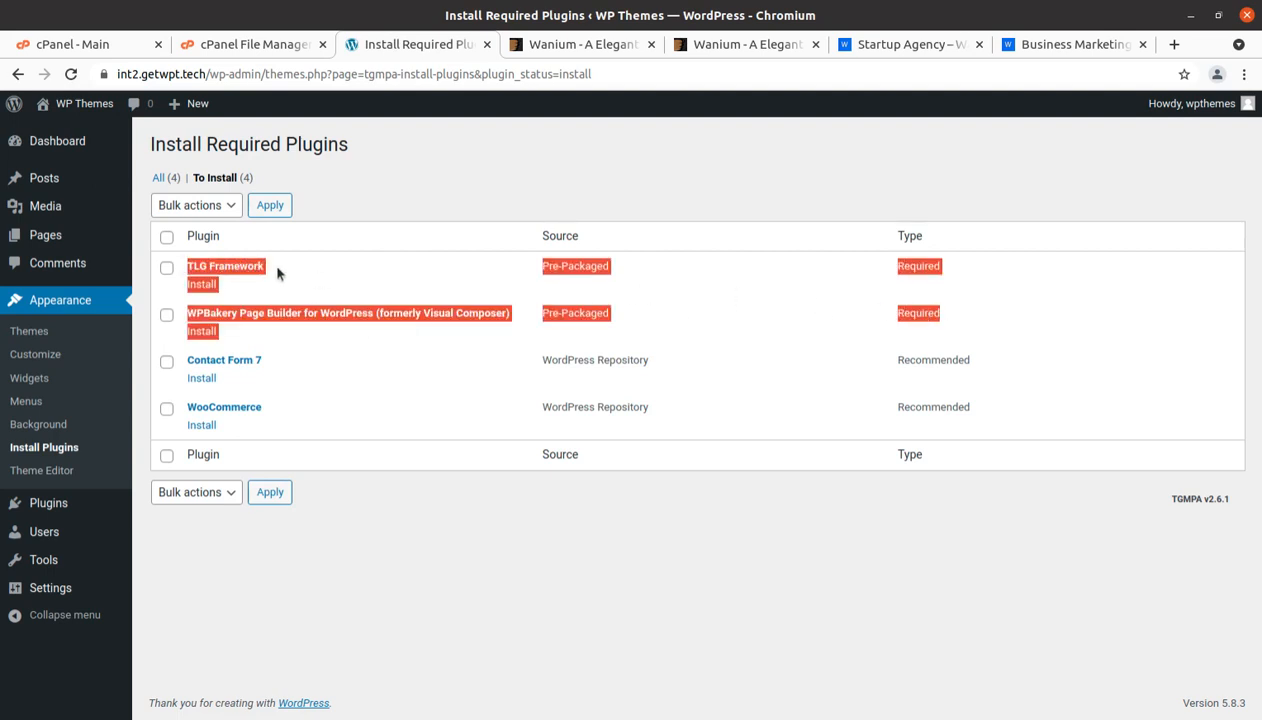
Install and activate all four listed plugins in bulk, including TLG Framework, WPBakery Page Builder, Contact Form 7 and WooCommerce.
click(277, 272)
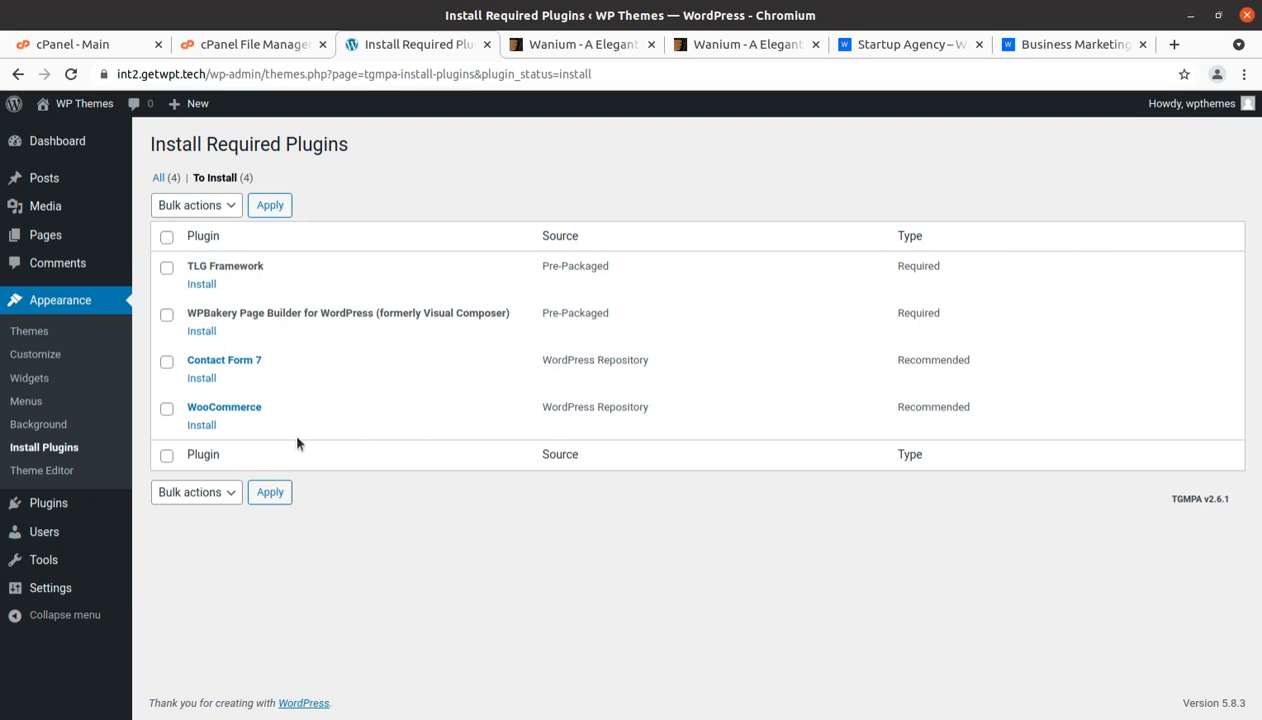
drag(288, 417, 189, 411)
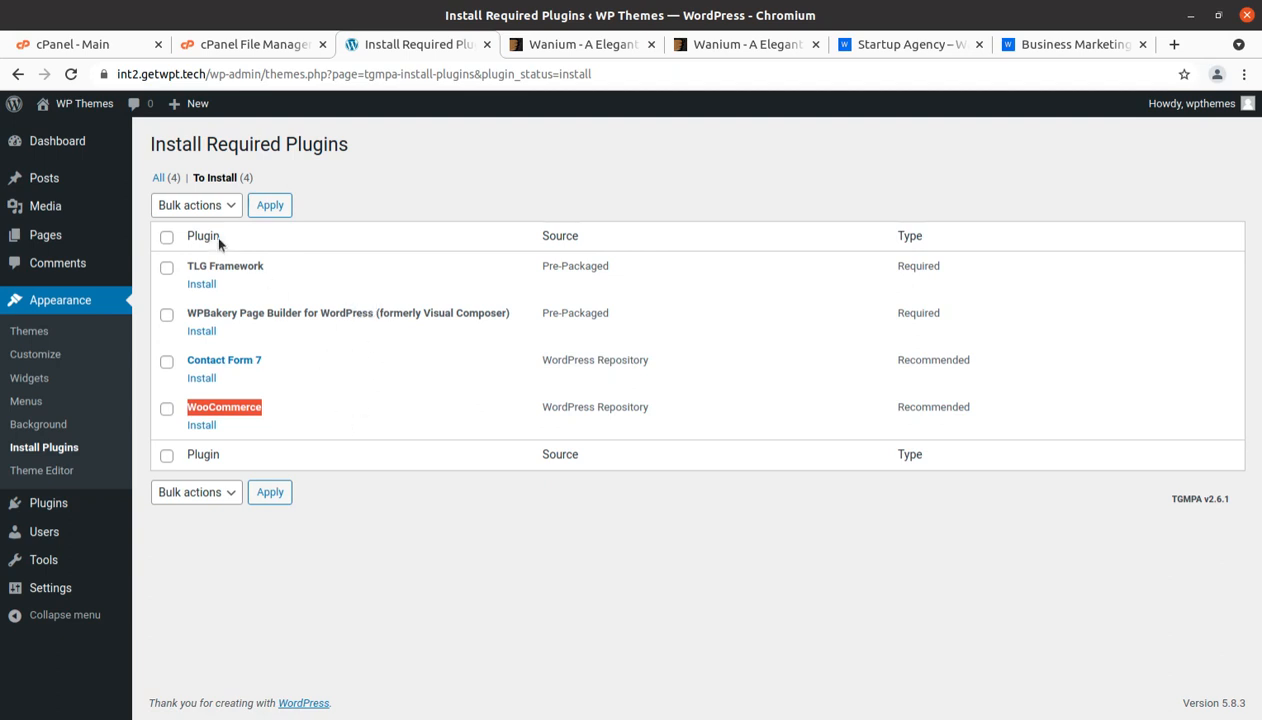
click(168, 240)
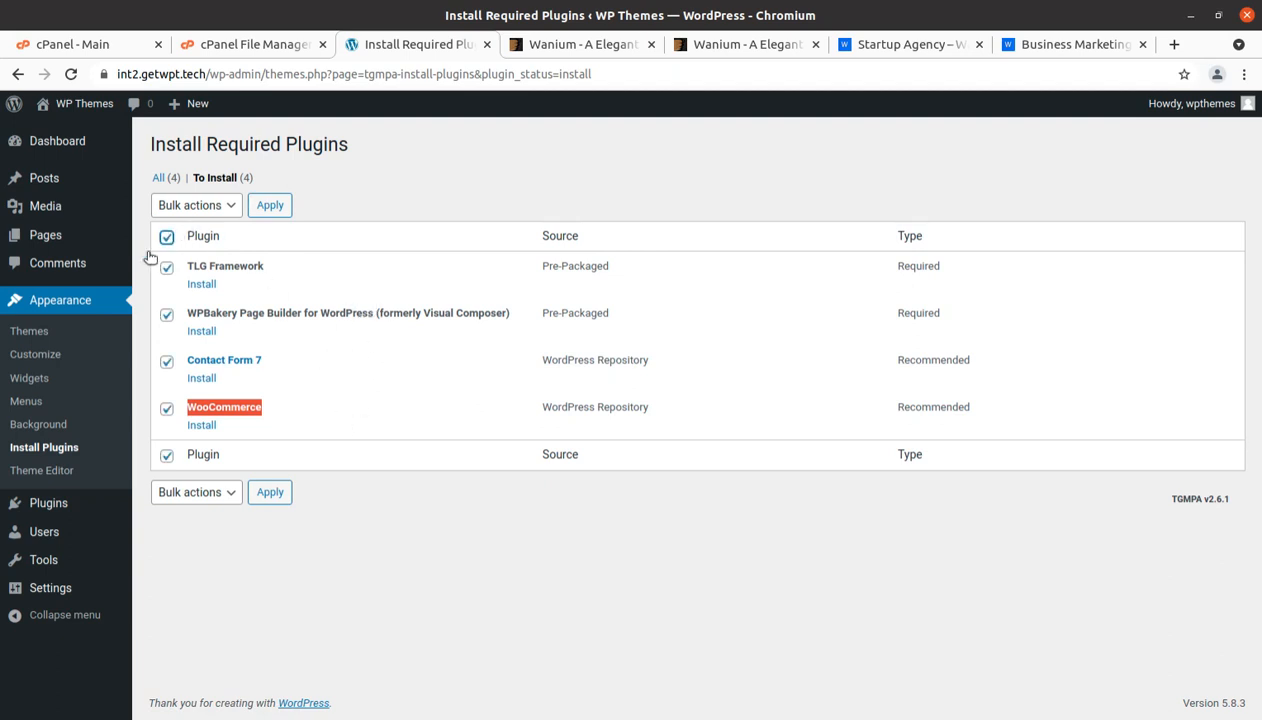
click(201, 208)
click(193, 238)
click(266, 210)
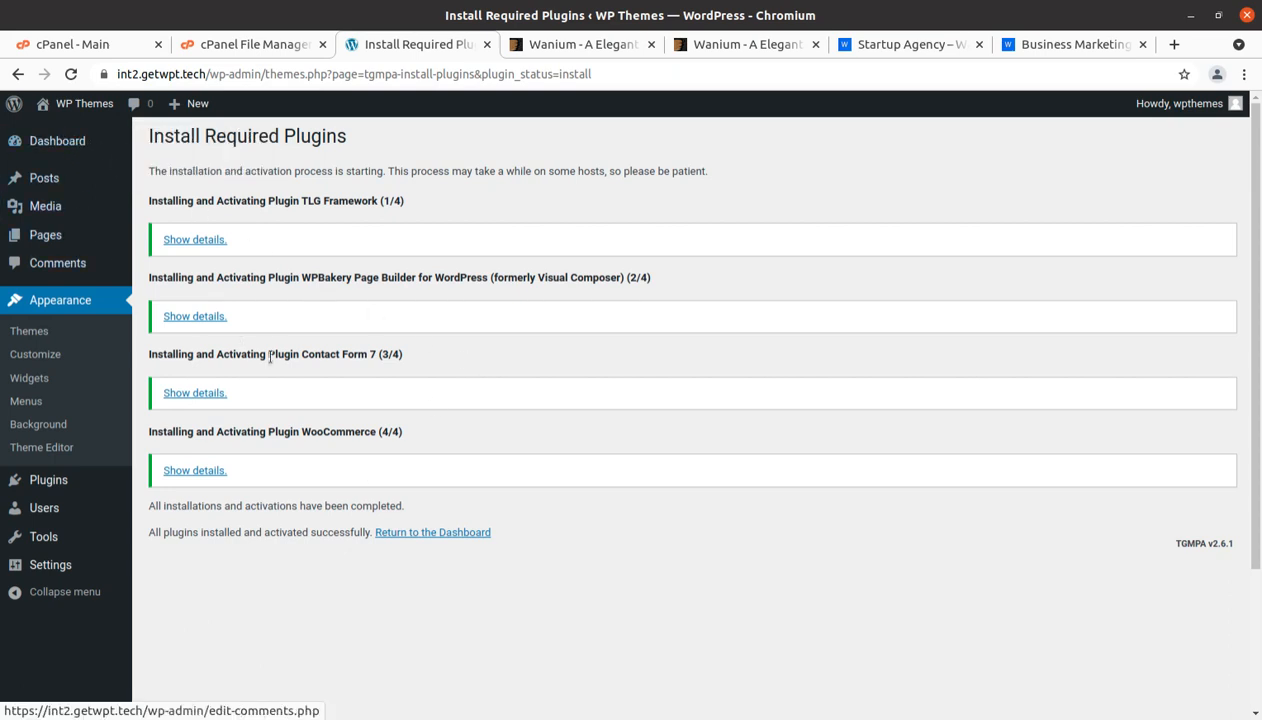
Leave the plugin installer for the dashboard and skip WooCommerce's store details setup, declining usage tracking and dismissing the welcome message.
click(76, 142)
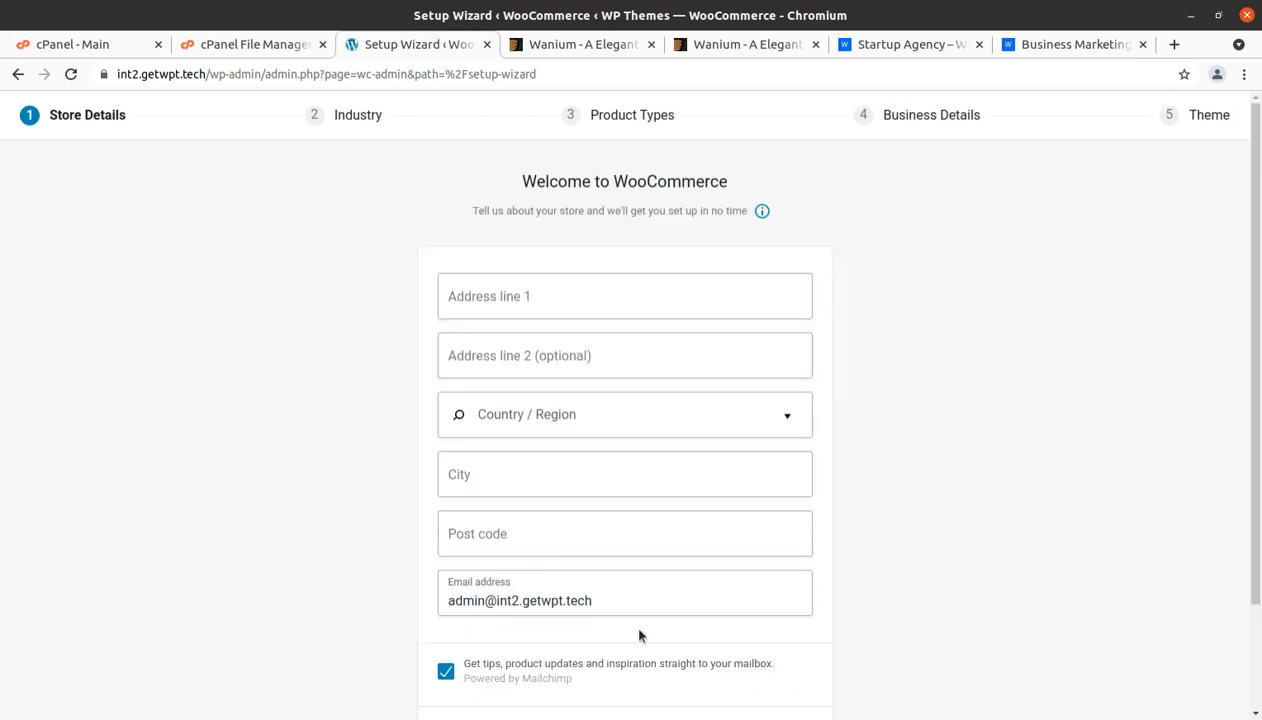
scroll(640, 636, down, 3)
click(605, 680)
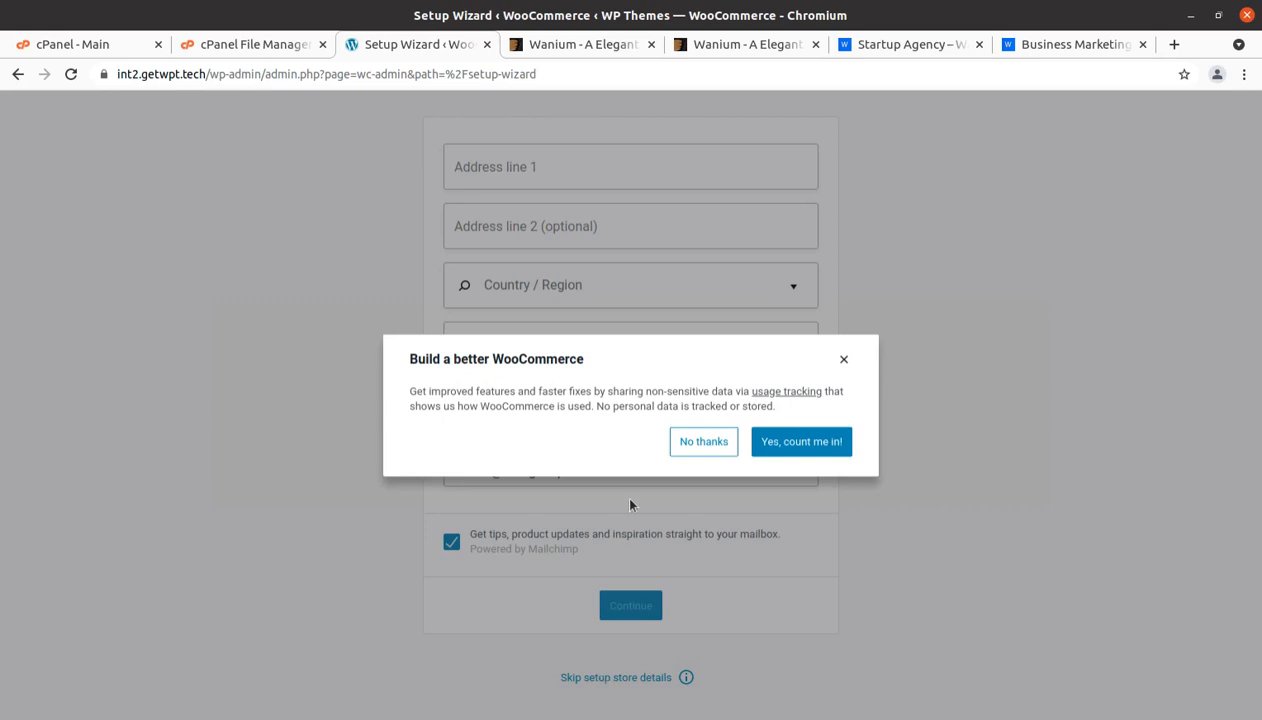
click(688, 447)
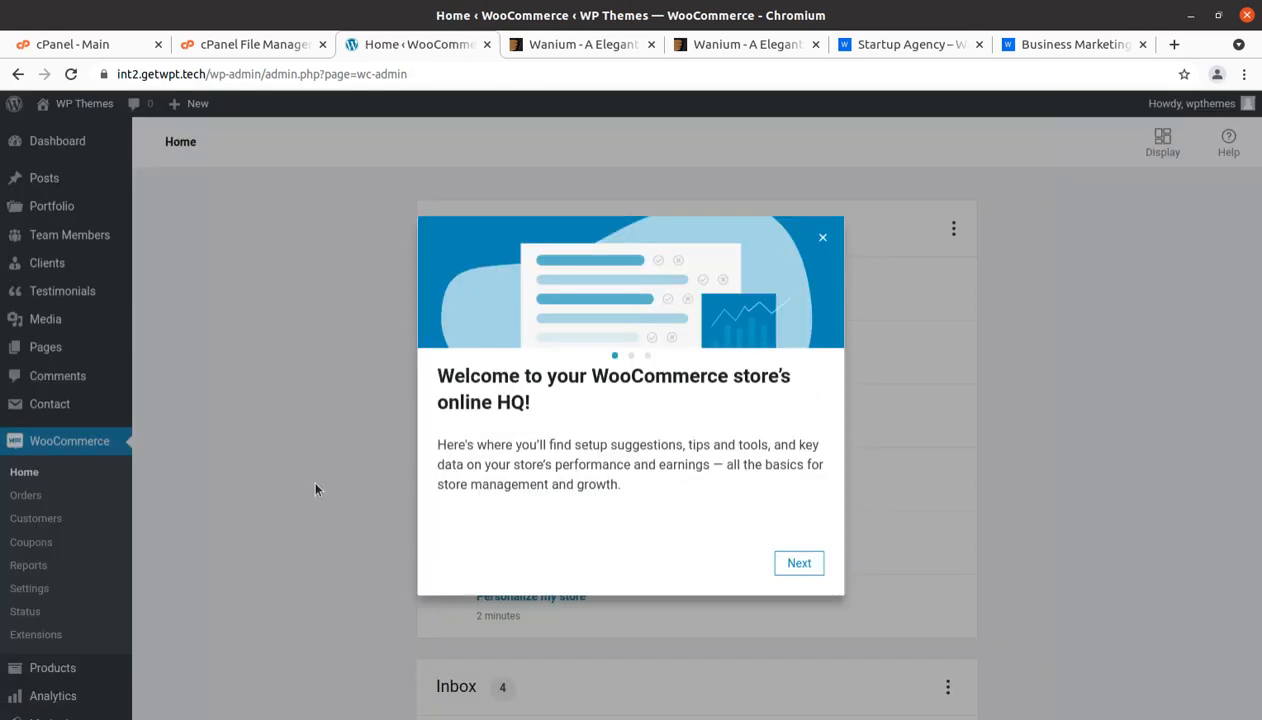
click(822, 237)
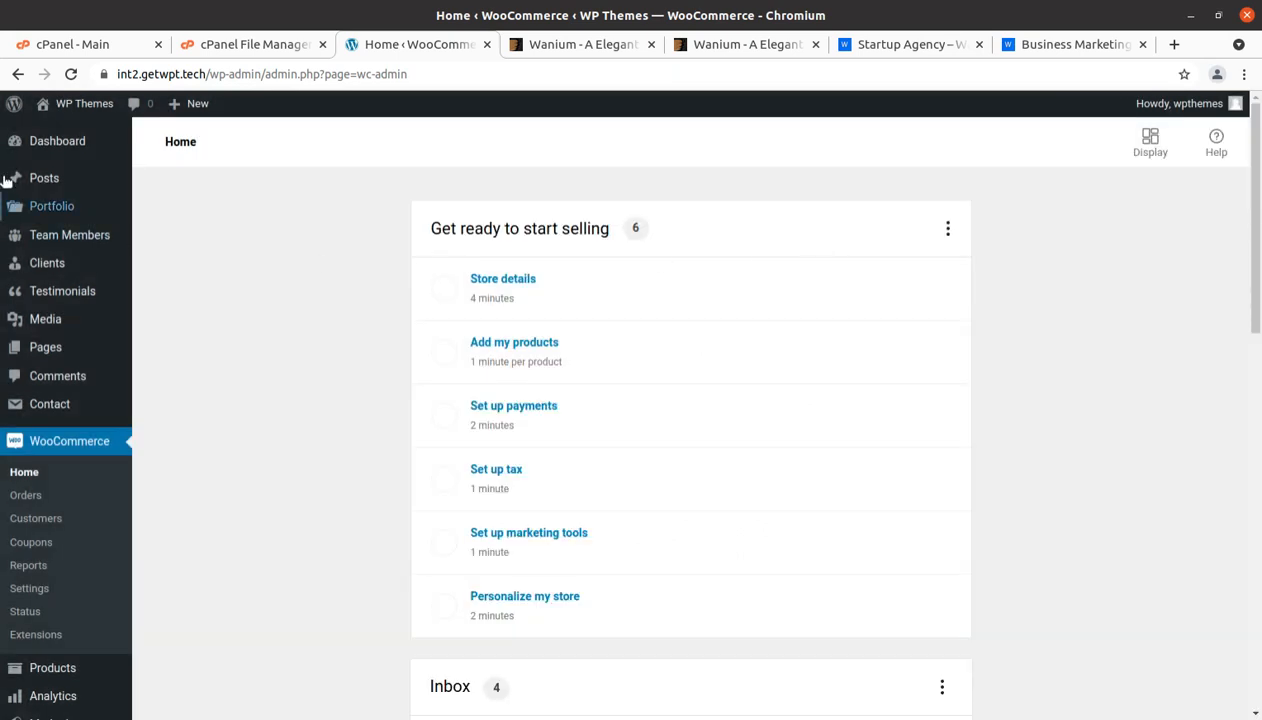
Return to the main dashboard, open the live site in a new tab and look over its whole front page.
mouse_move(62, 141)
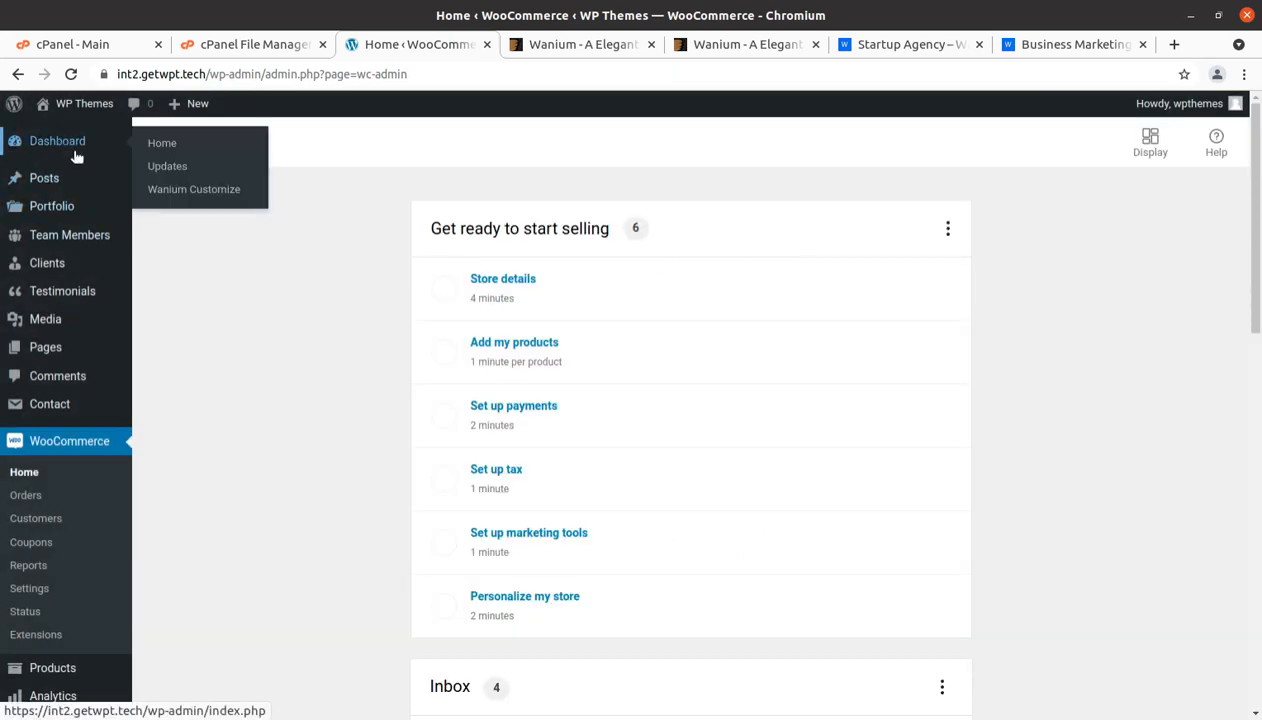
click(48, 148)
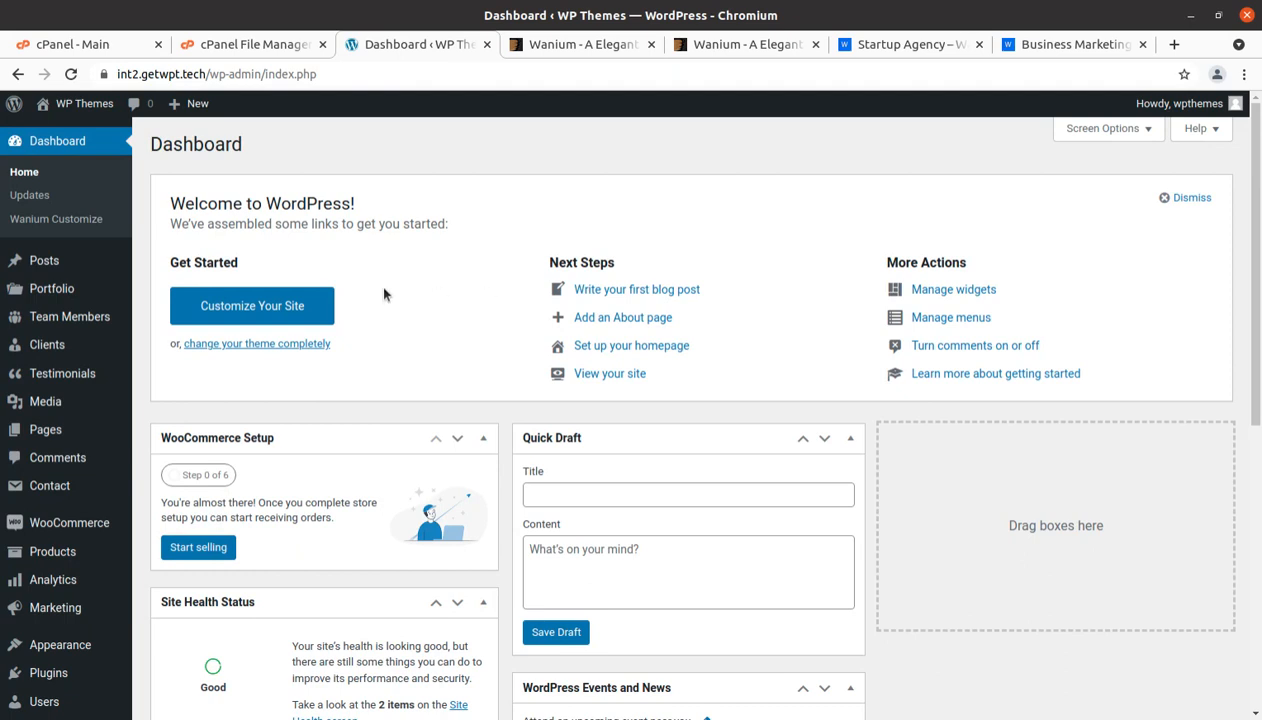
scroll(310, 295, down, 2)
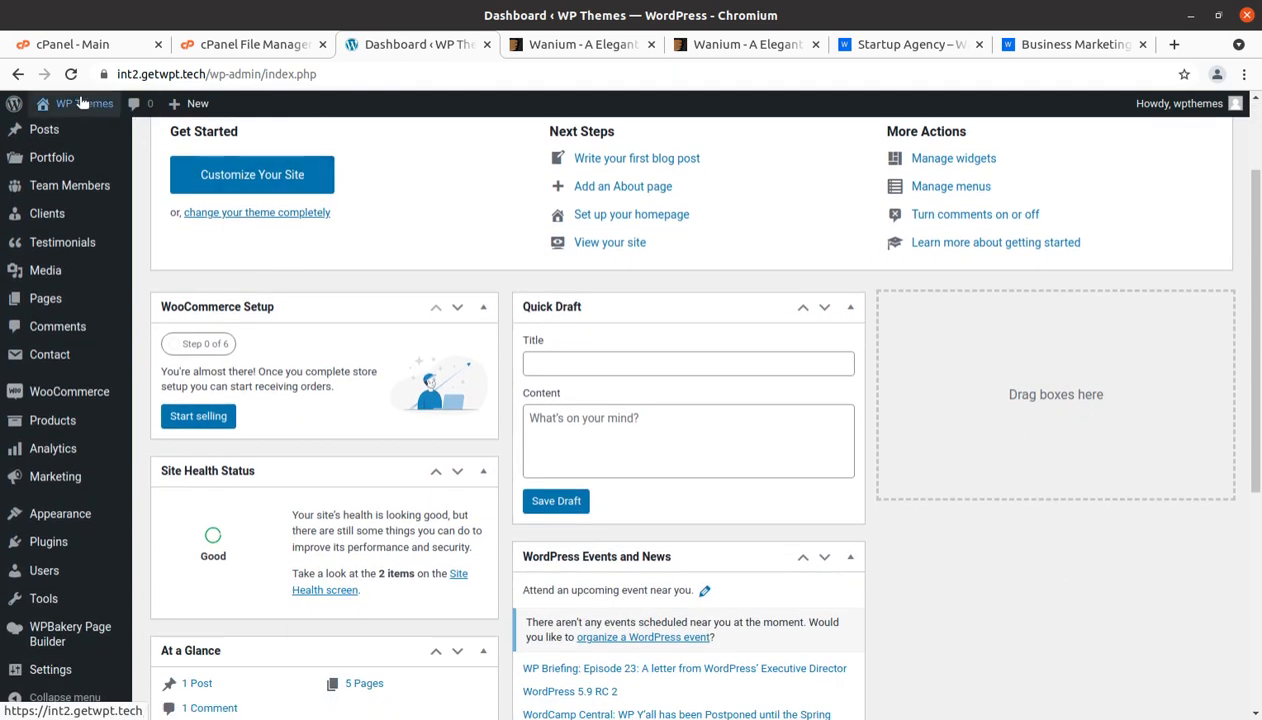
mouse_move(60, 106)
middle_click(55, 137)
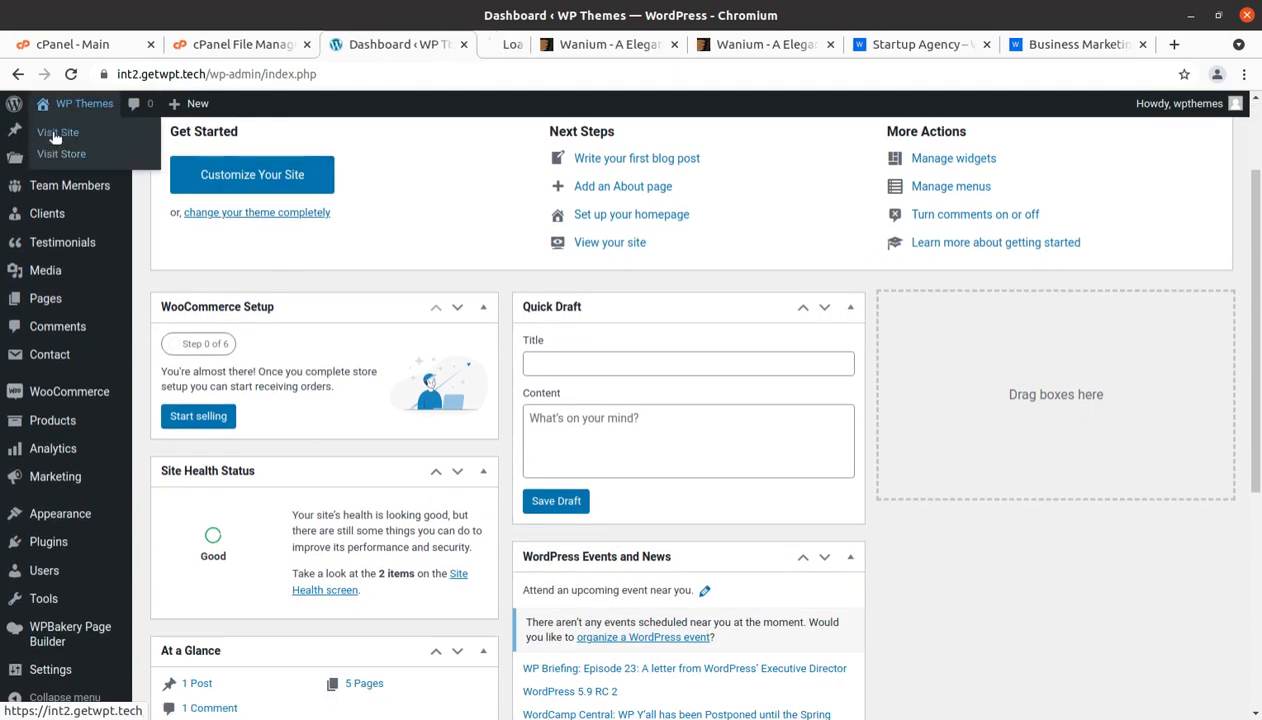
click(480, 50)
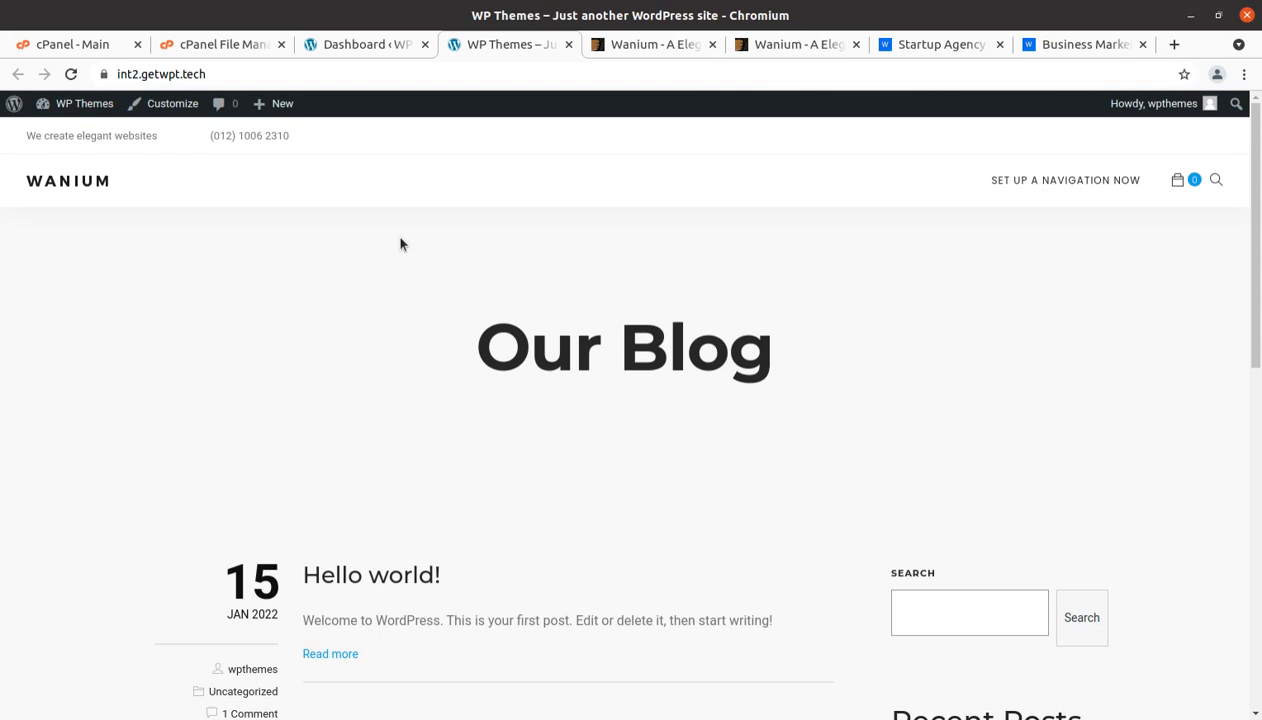
scroll(400, 244, down, 10)
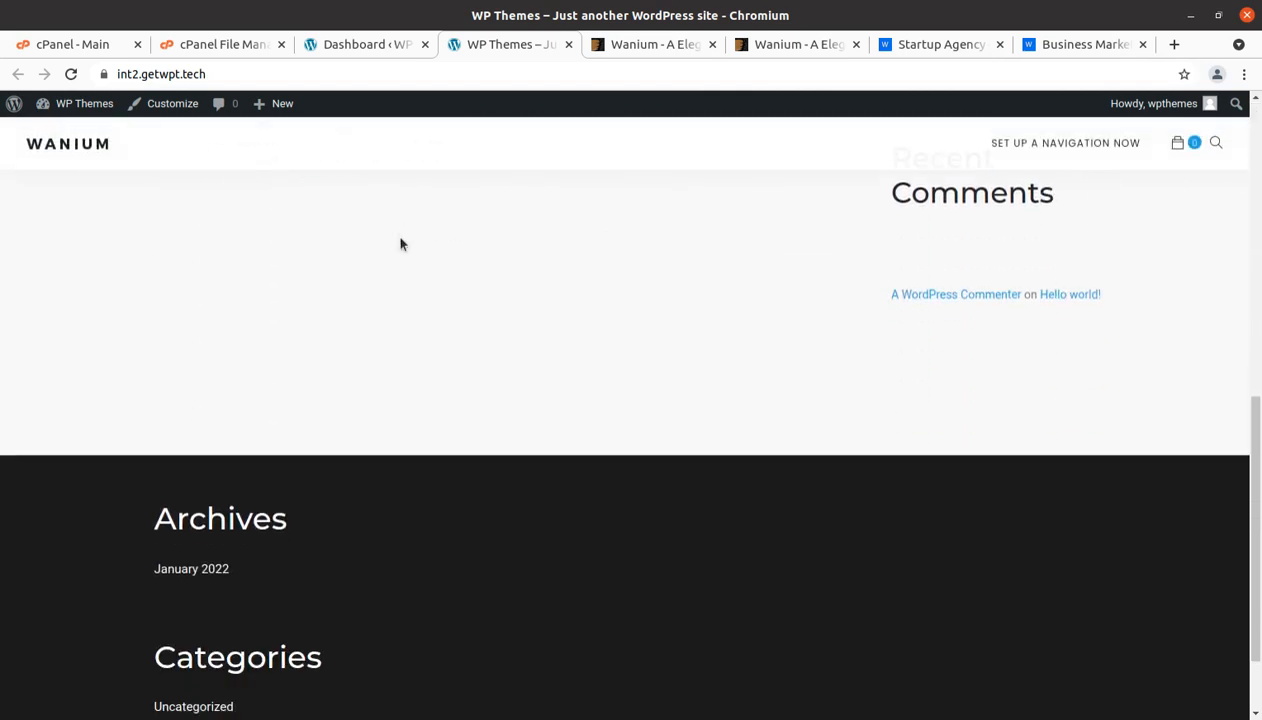
scroll(237, 394, down, 2)
scroll(237, 394, up, 5)
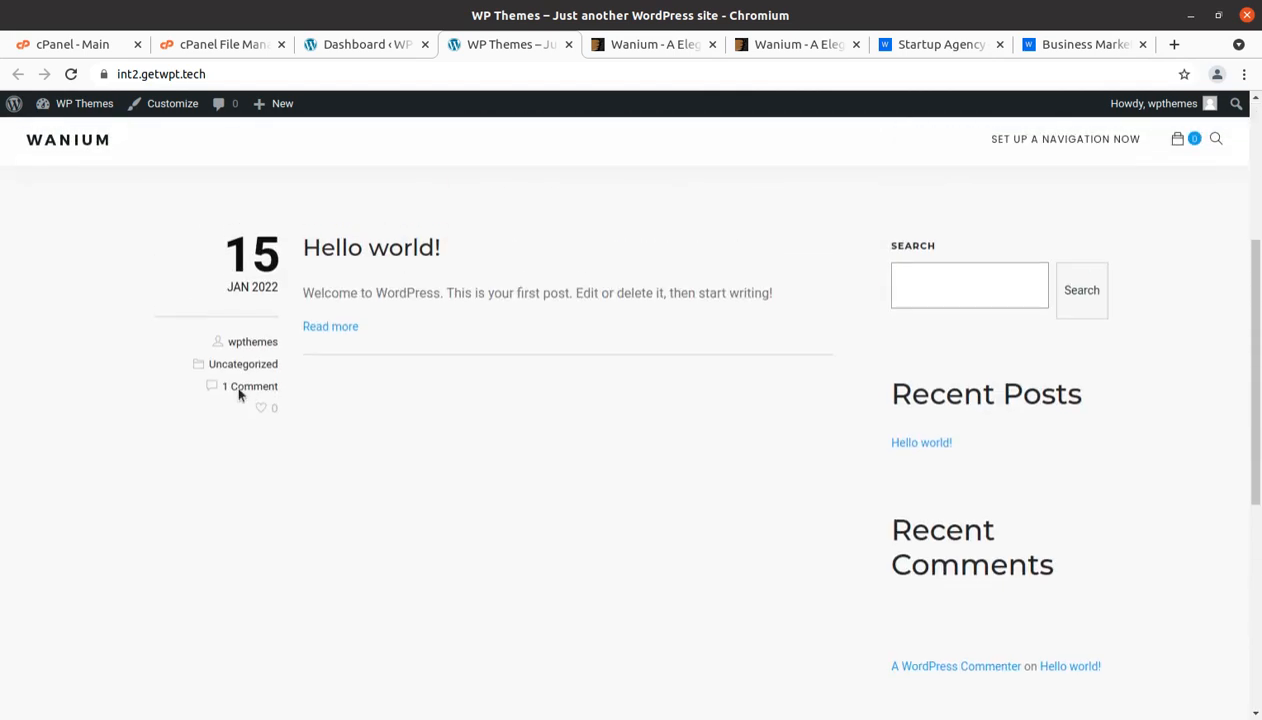
scroll(238, 394, up, 4)
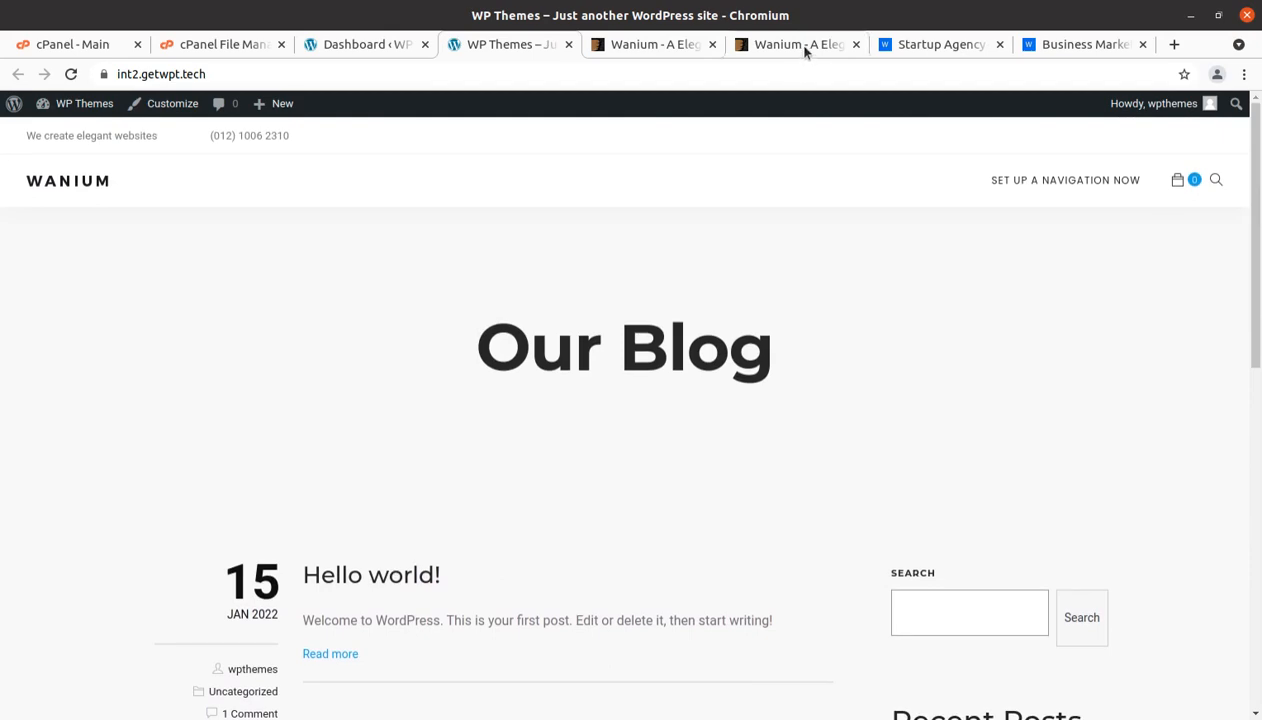
Compare with the Wanium demo sites already open, Startup Agency and Business Marketing, ending at the Startup Agency header.
click(804, 47)
click(901, 47)
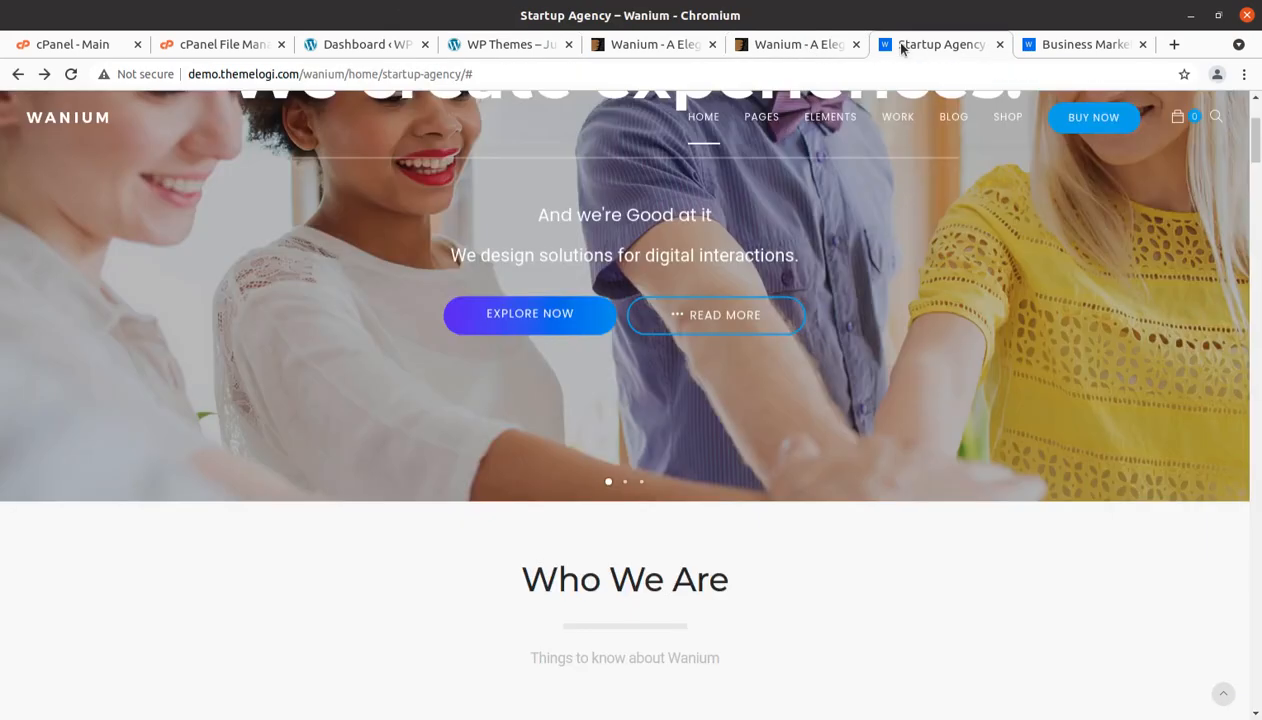
click(1068, 45)
click(944, 45)
mouse_move(830, 117)
scroll(783, 323, up, 3)
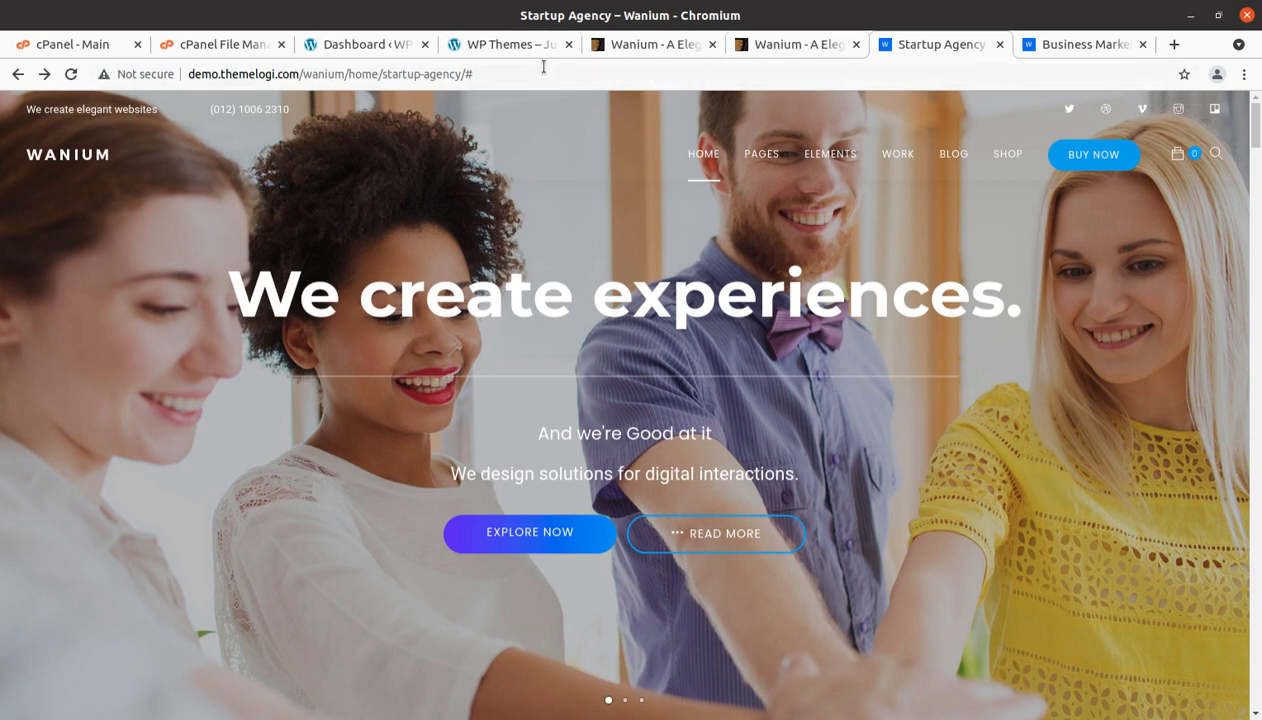
Switch back to the WordPress dashboard, open the theme's Install Demo page and read the notes on importing demo content.
click(376, 46)
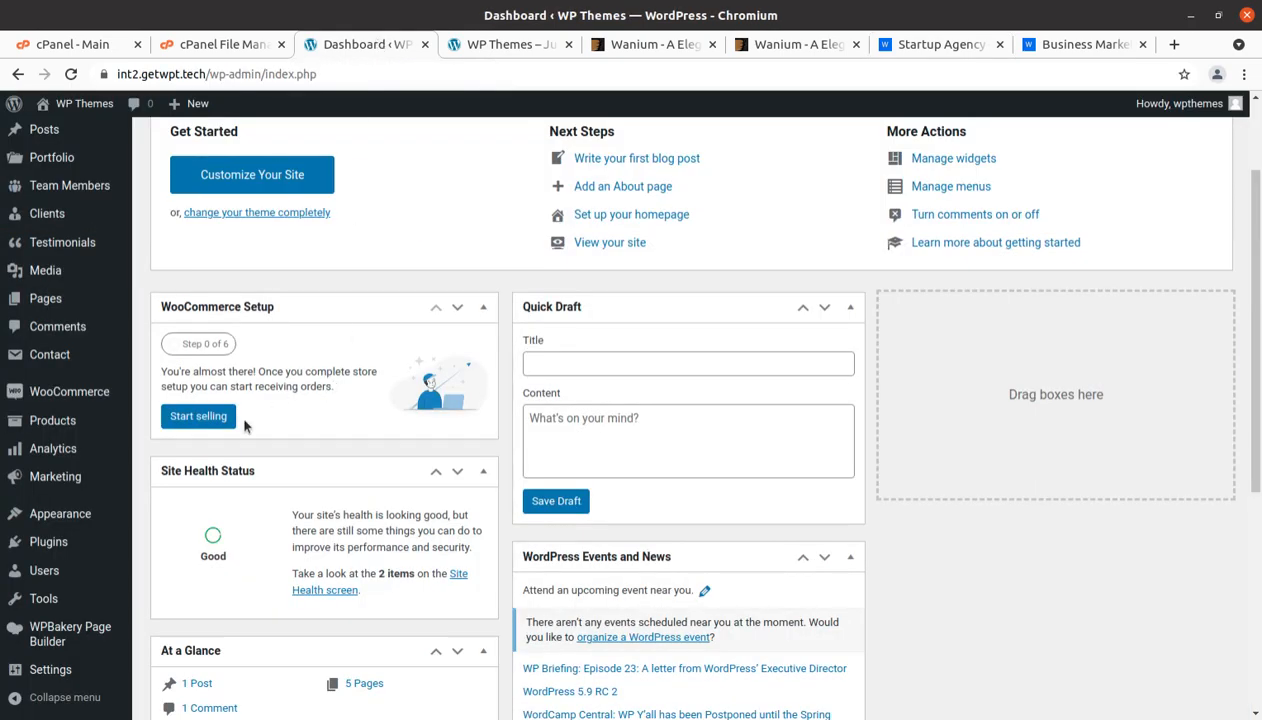
scroll(58, 632, down, 3)
mouse_move(70, 525)
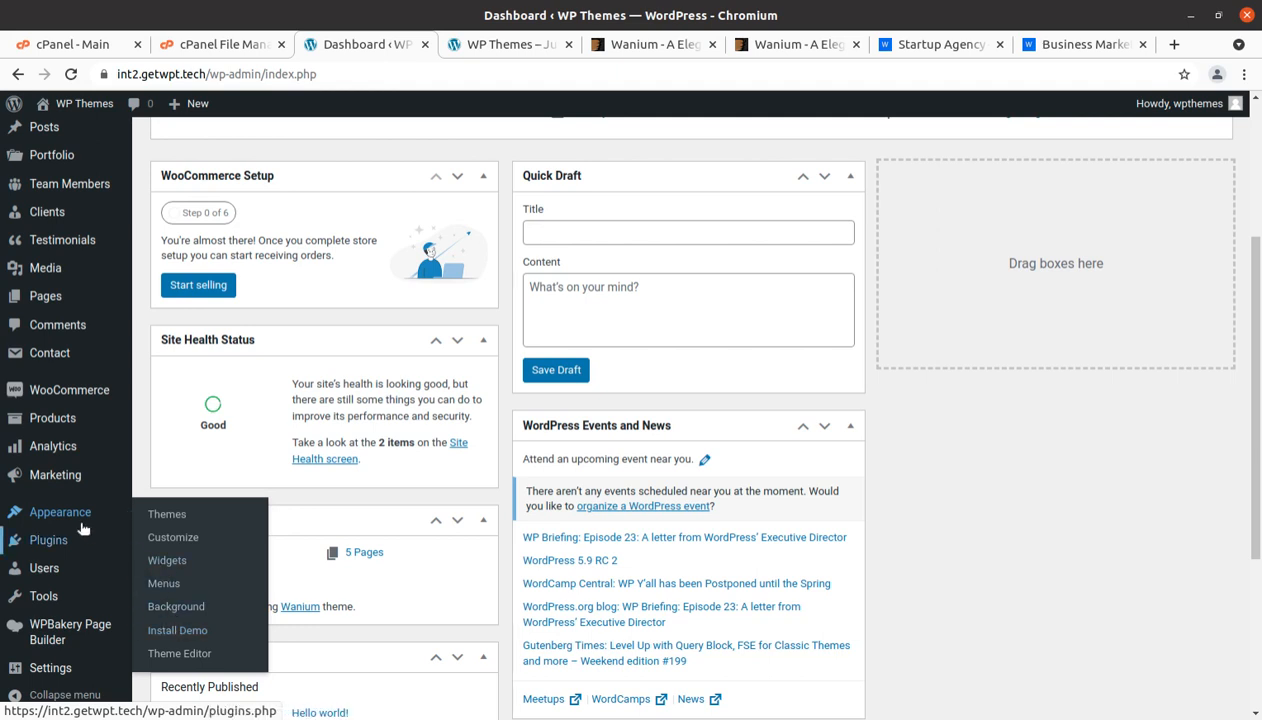
click(168, 632)
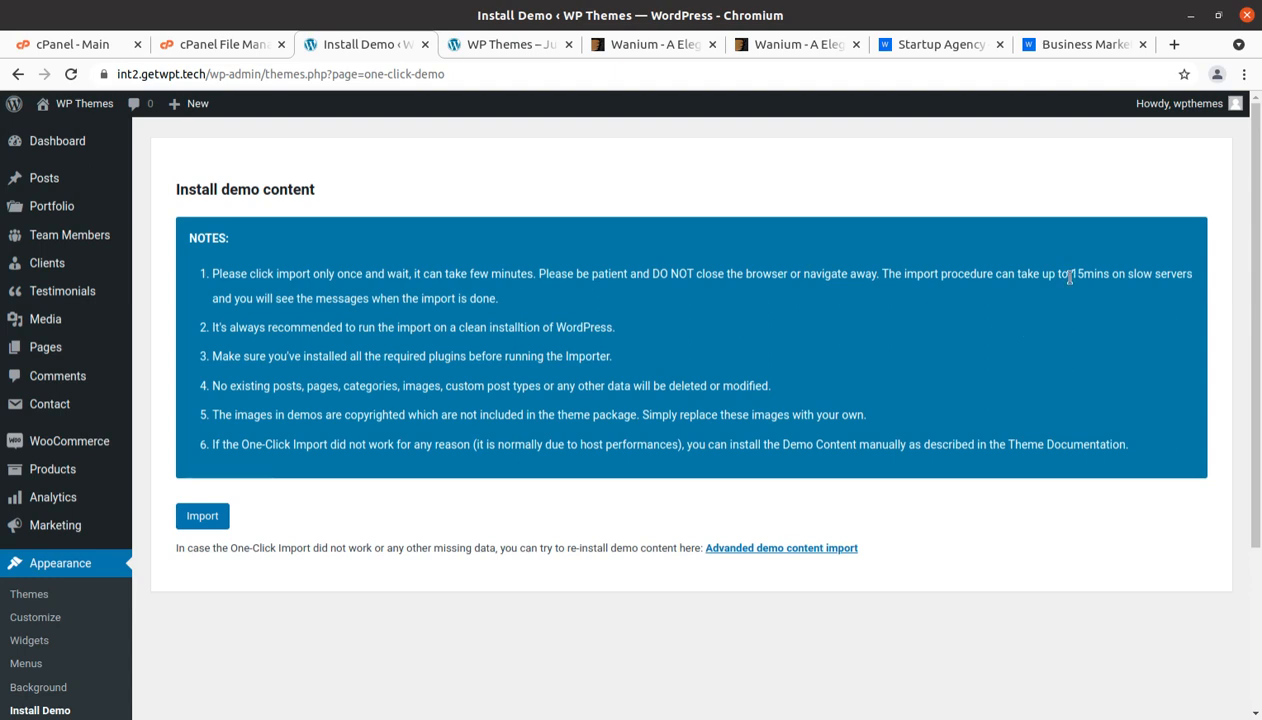
scroll(680, 375, down, 4)
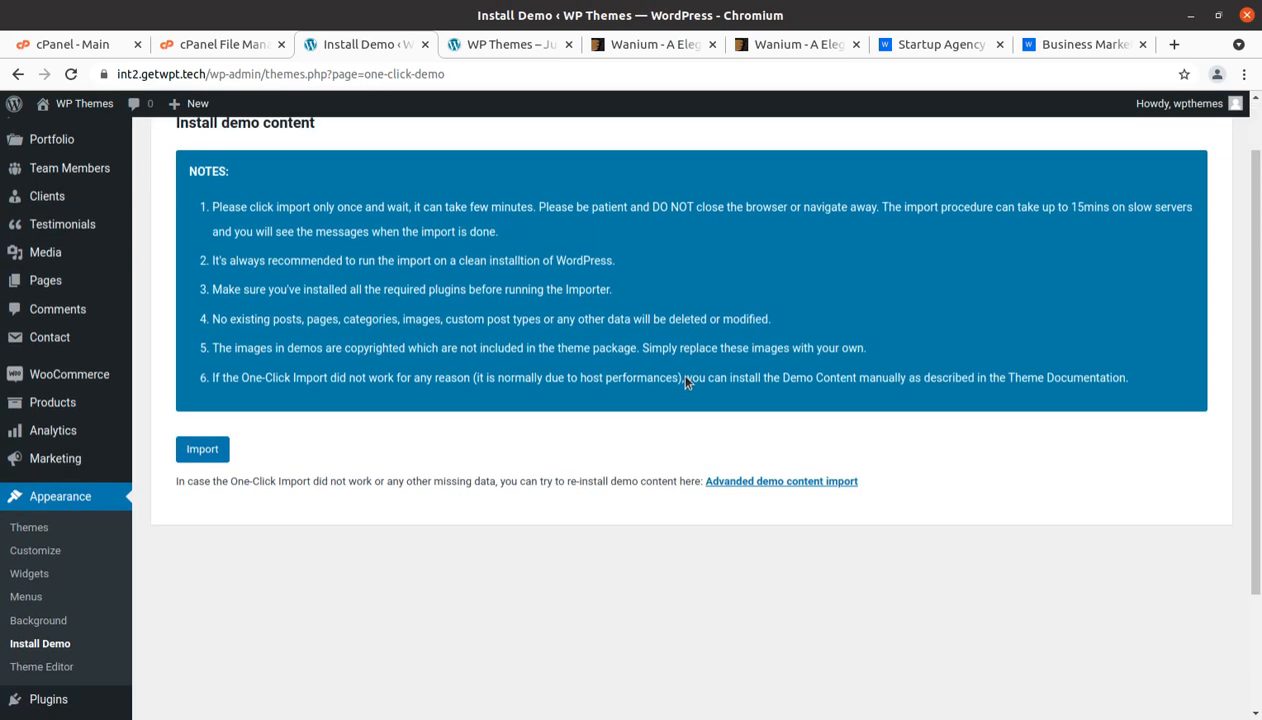
scroll(410, 505, up, 4)
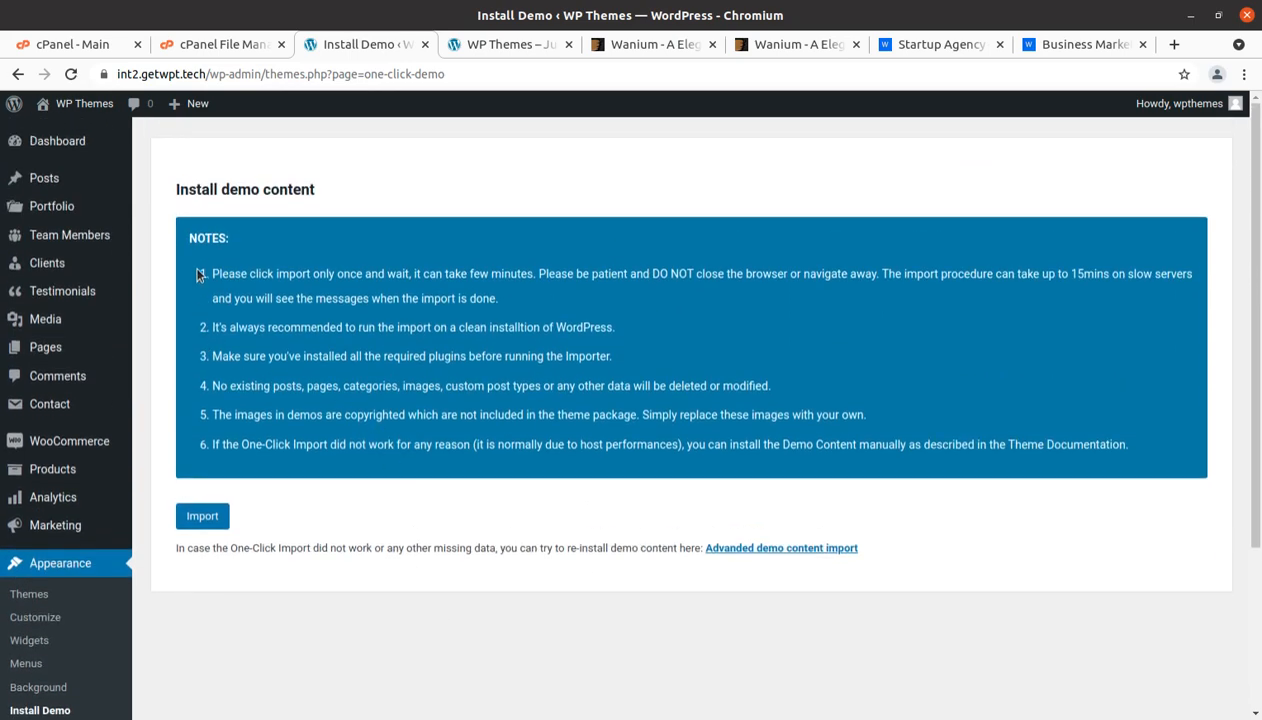
drag(199, 276, 528, 470)
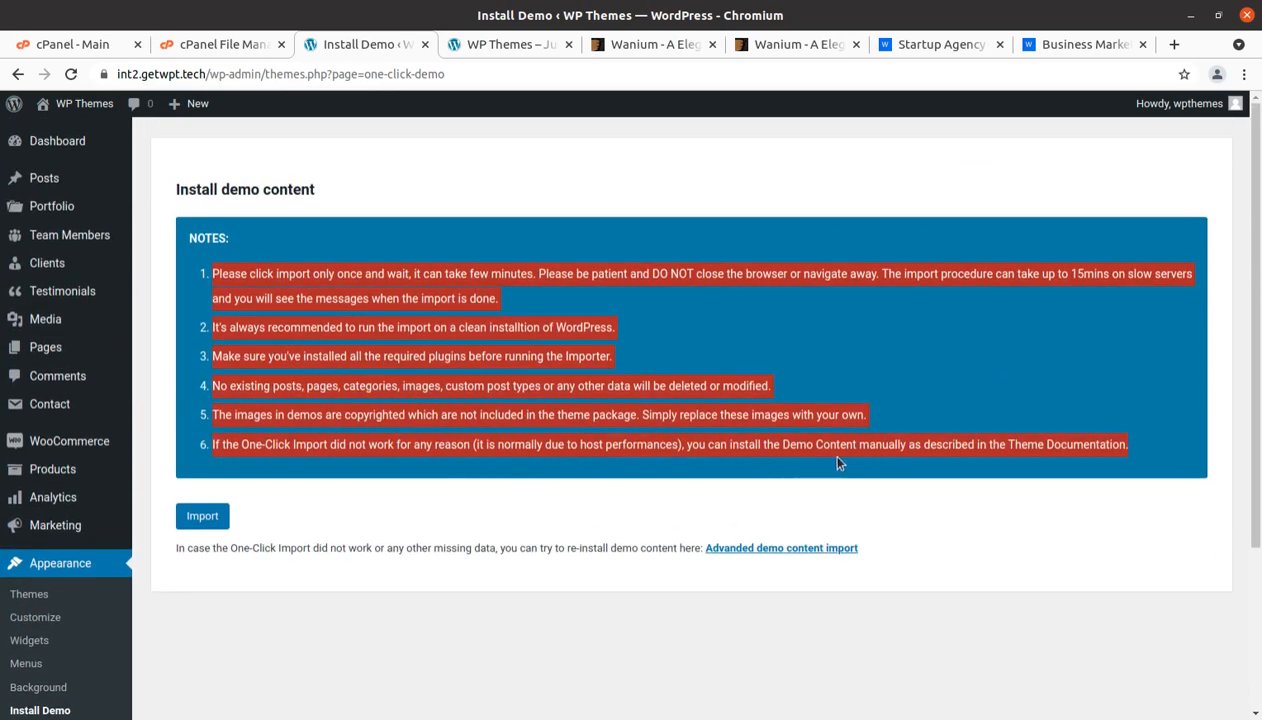
click(899, 357)
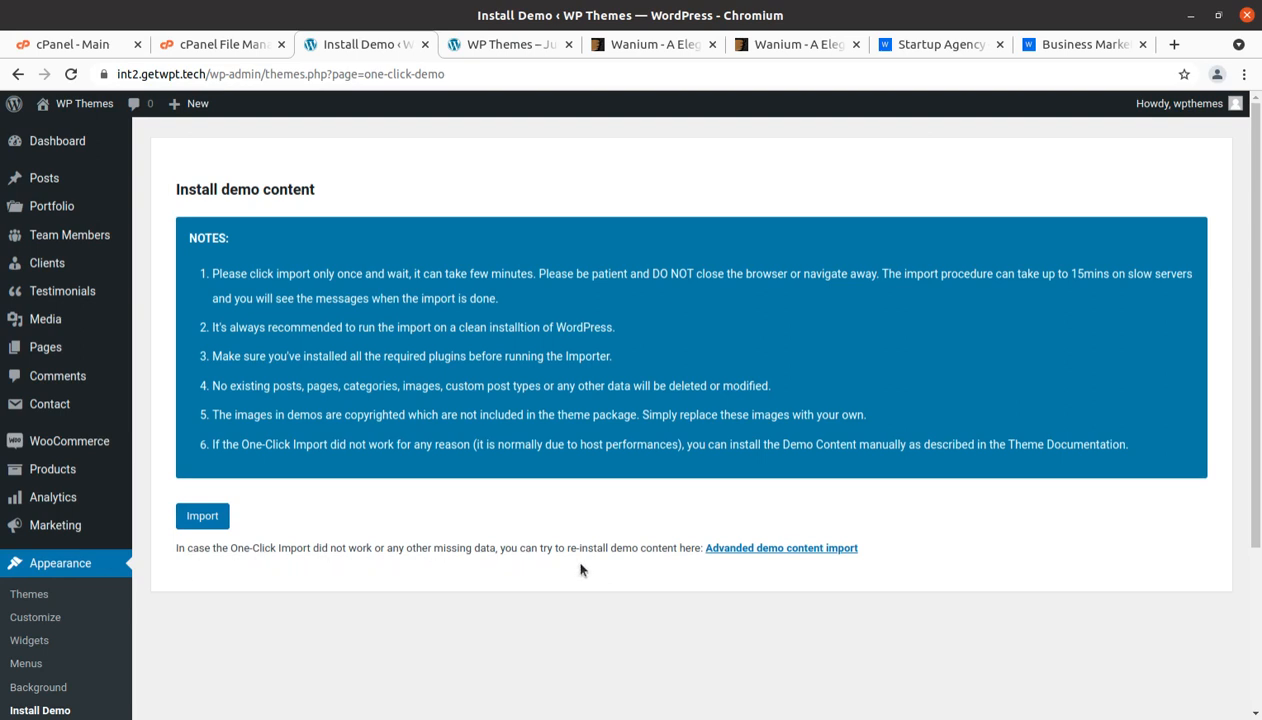
Check the advanced demo content import options, return to the quick import and start importing the demo content.
click(775, 550)
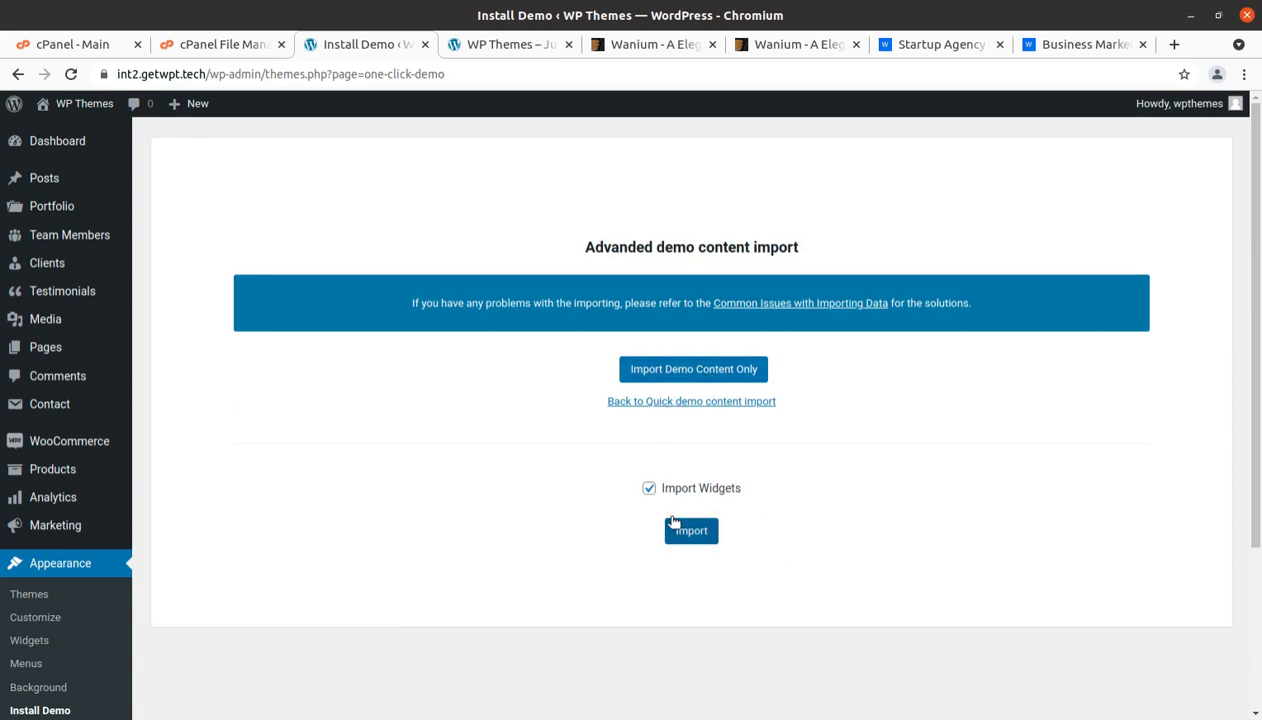
click(655, 401)
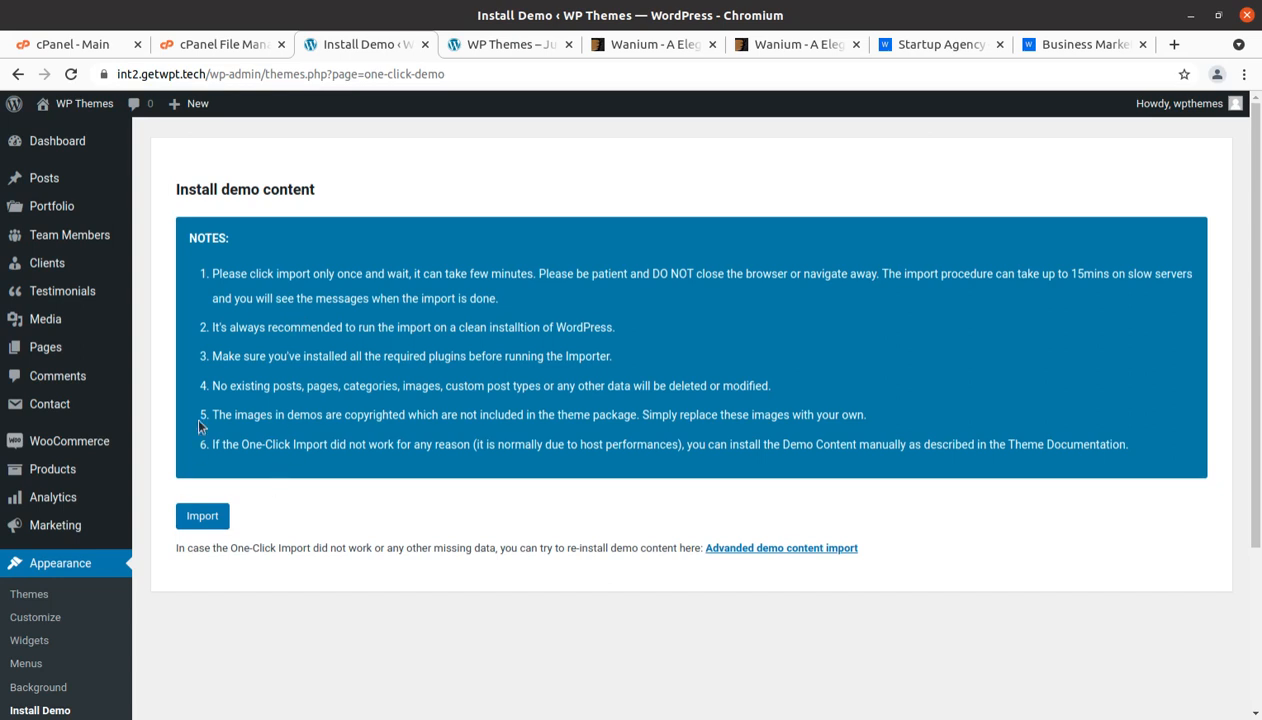
click(199, 516)
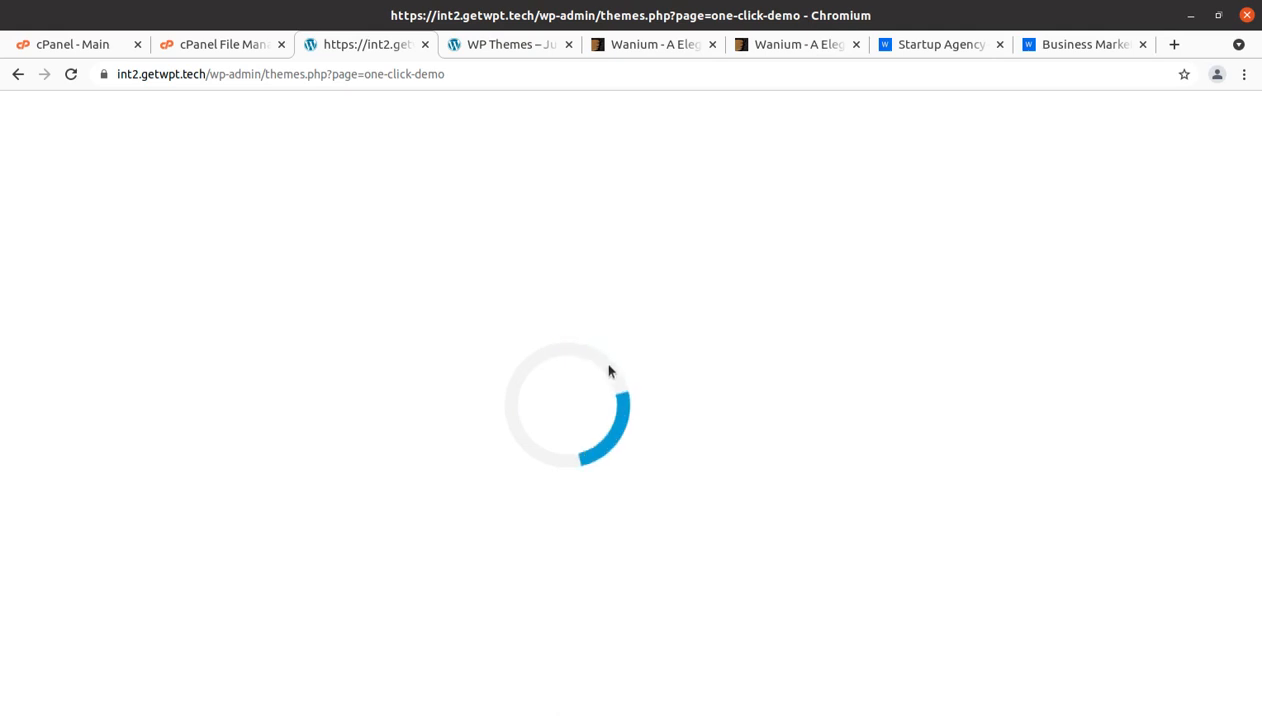
Open a second WordPress dashboard in a new tab using the site's copied wp-admin address while the import runs.
double_click(259, 75)
drag(259, 75, 101, 76)
key(ctrl+c)
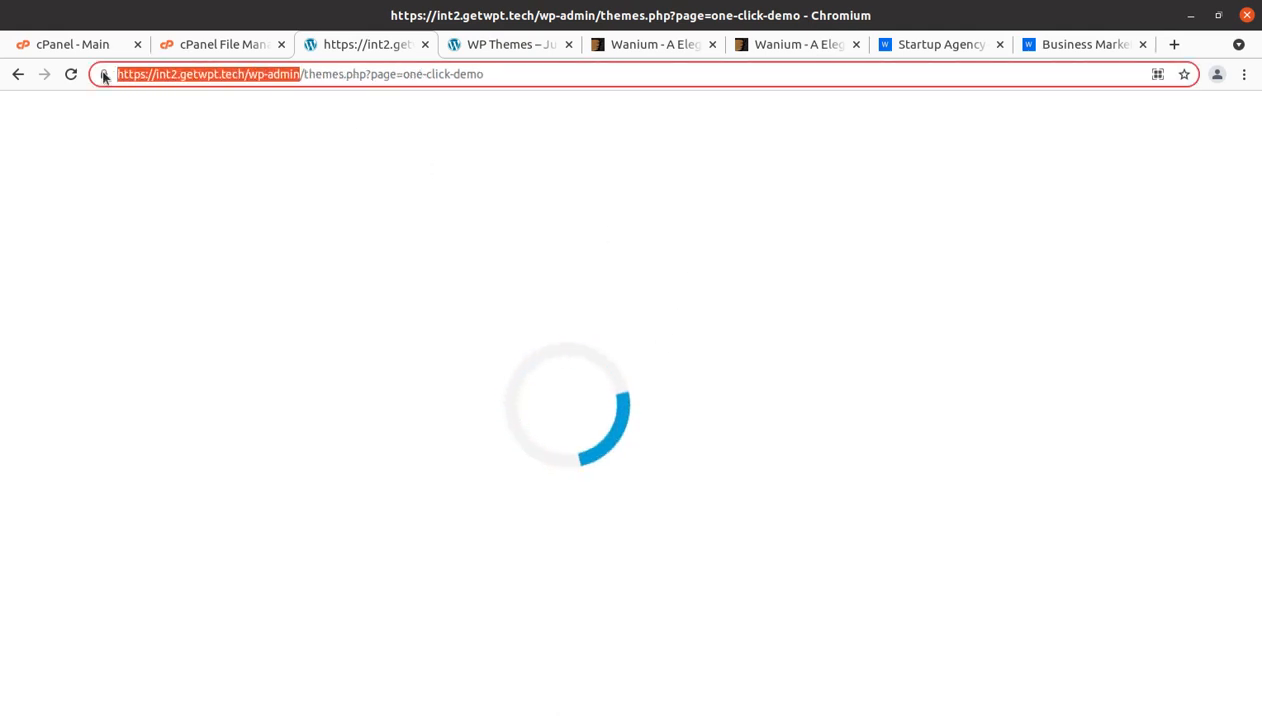
click(1174, 46)
key(ctrl+v)
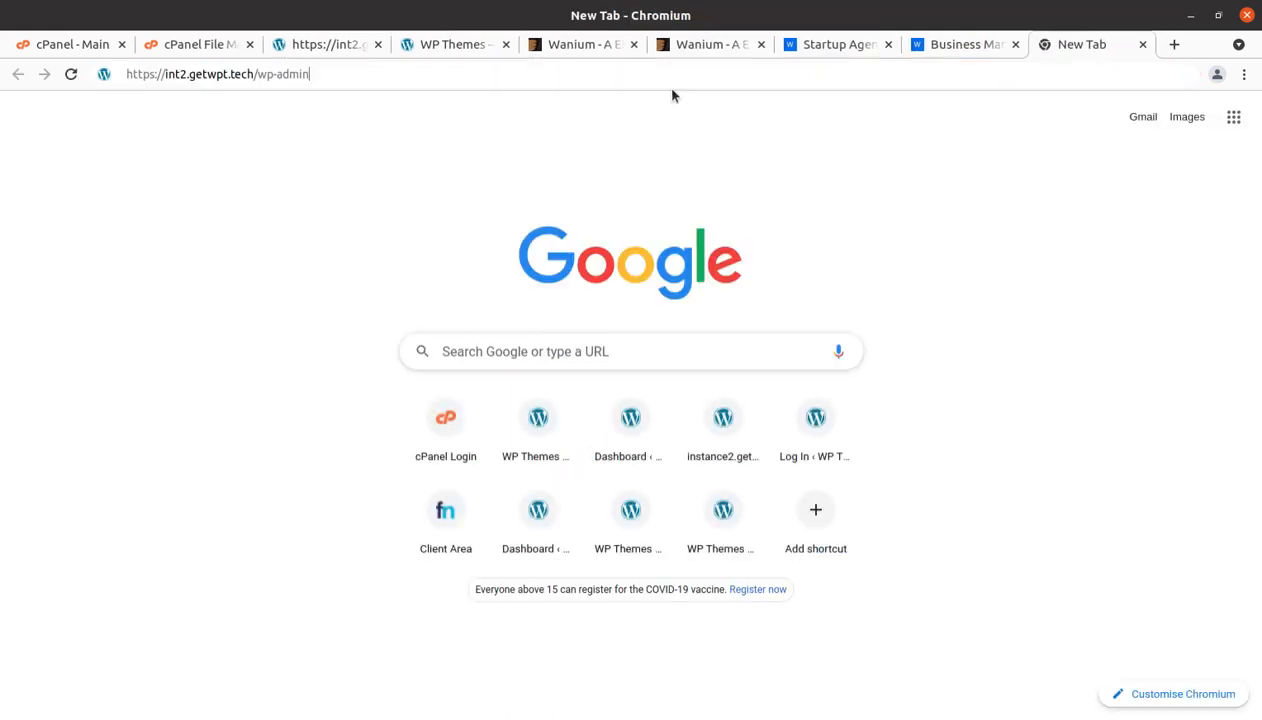
click(672, 96)
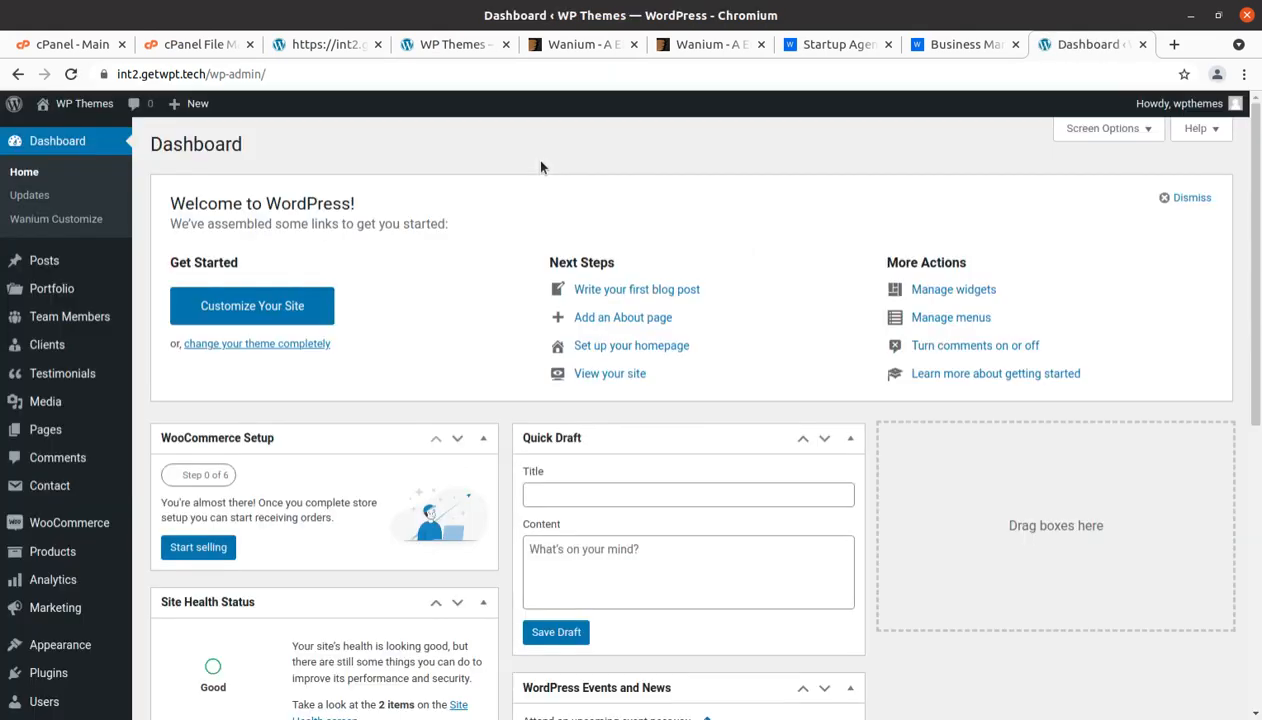
Open the media library to check the imported placeholder files, view the details of big_lamp2.jpg and close them.
mouse_move(45, 401)
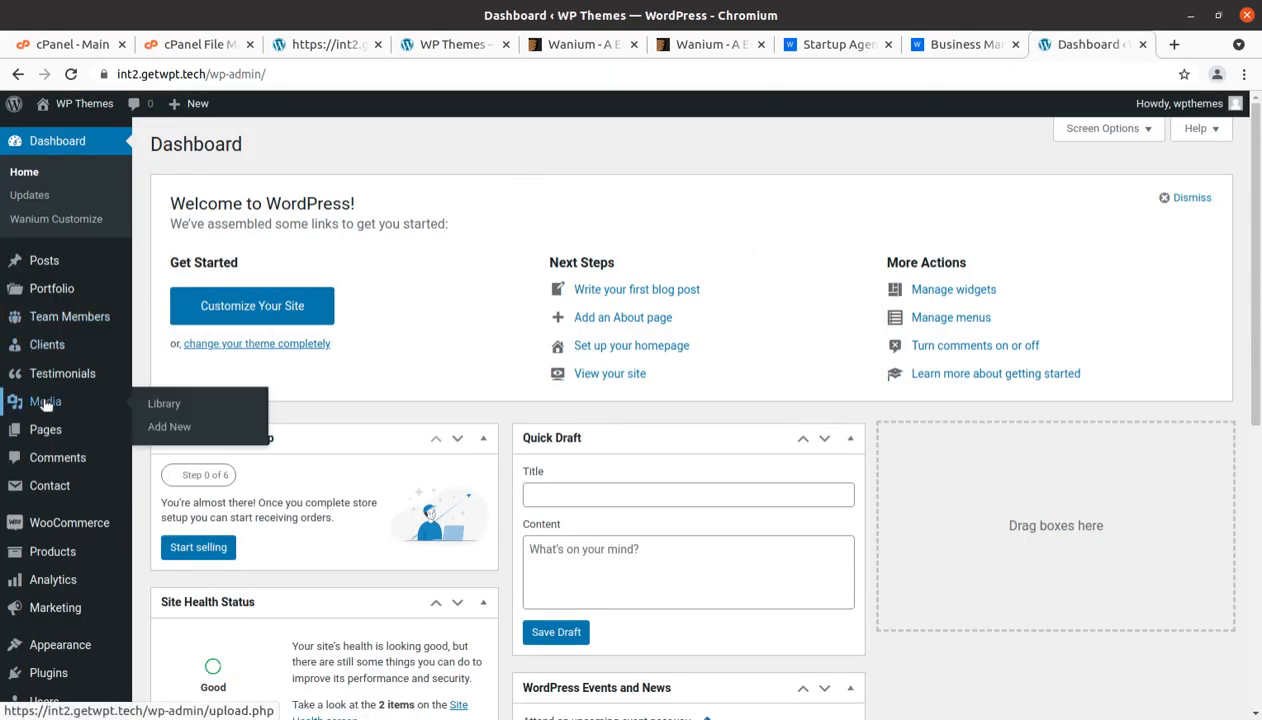
click(172, 404)
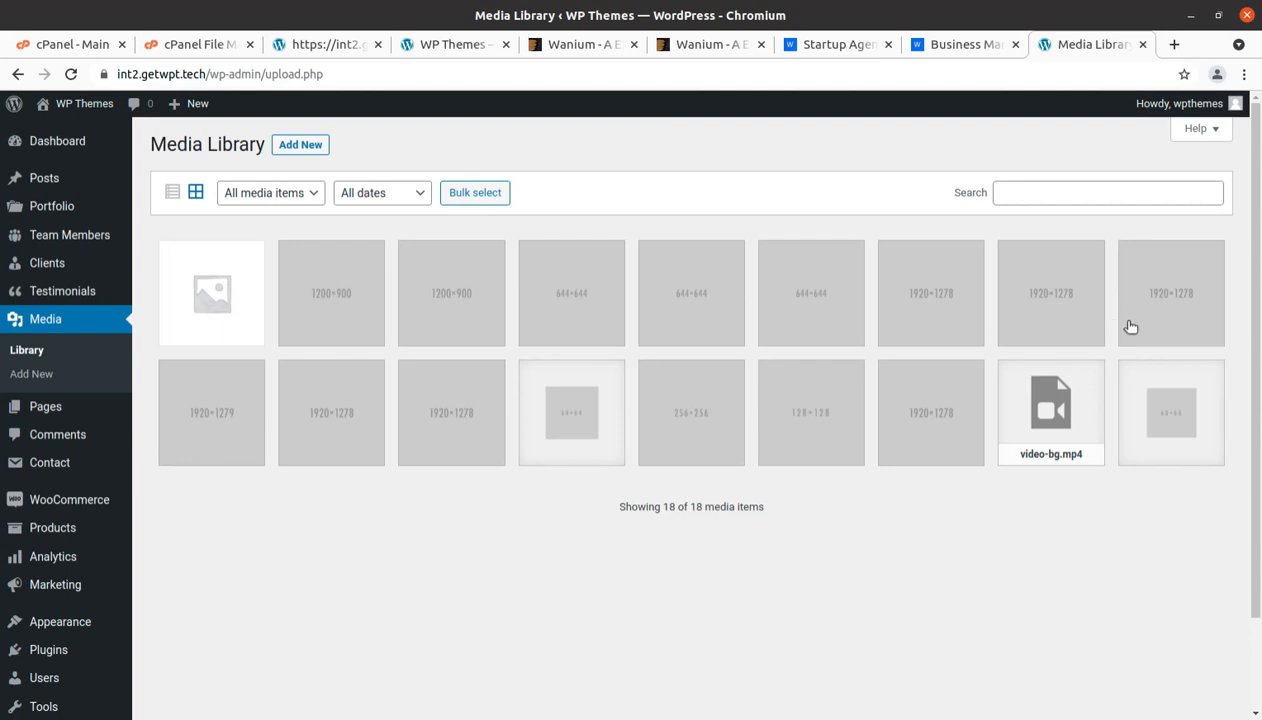
click(344, 320)
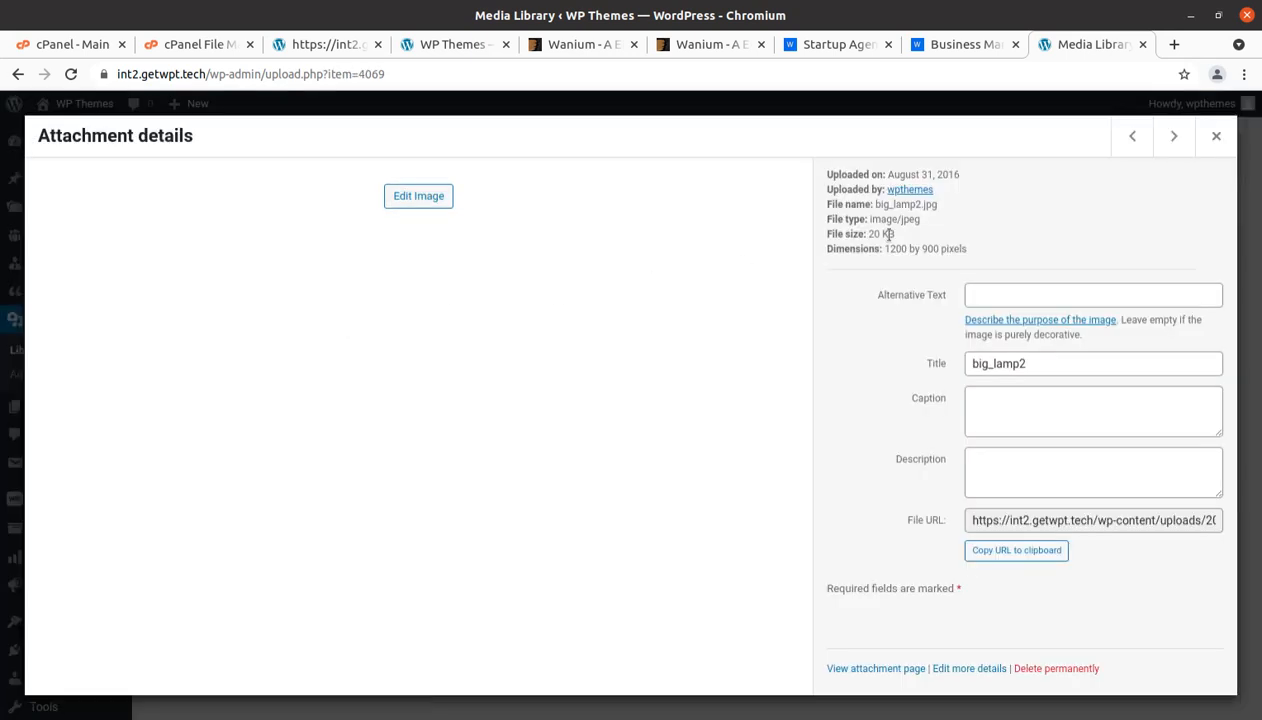
click(1216, 138)
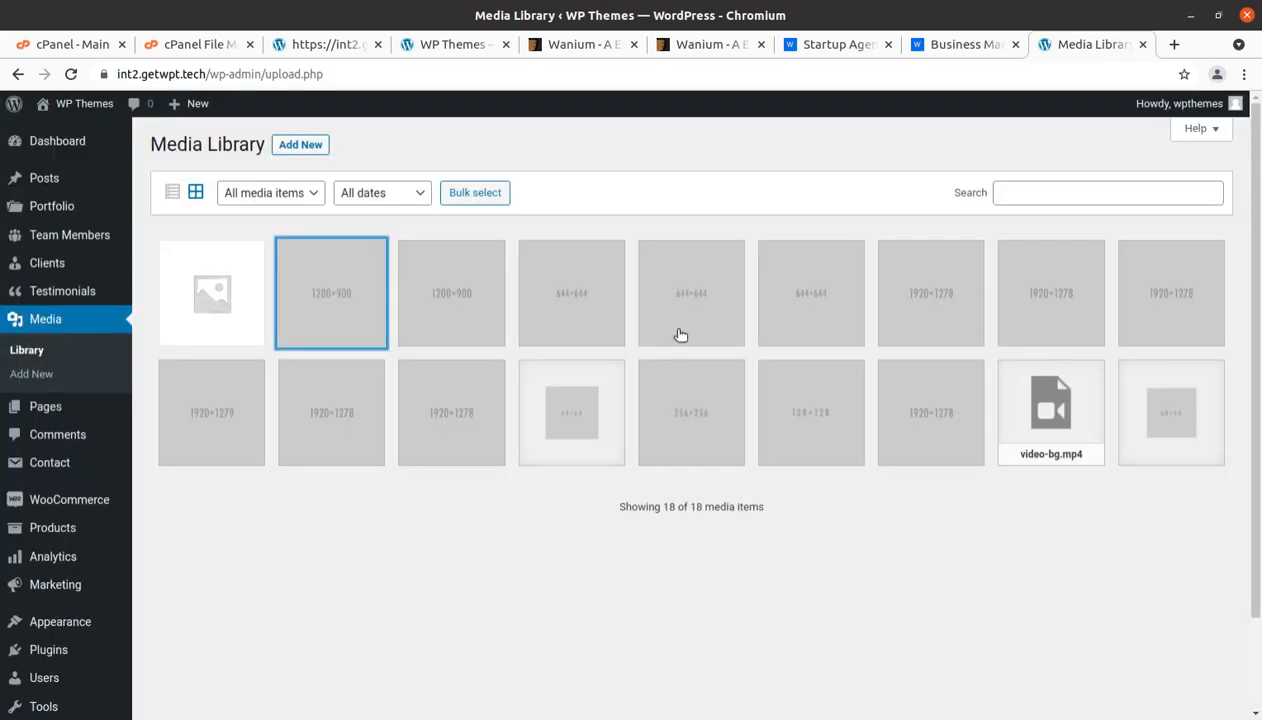
View and close the details of big_lamp1.jpg in the media library, and look over the original images on Wanium's Business Marketing demo page.
click(465, 308)
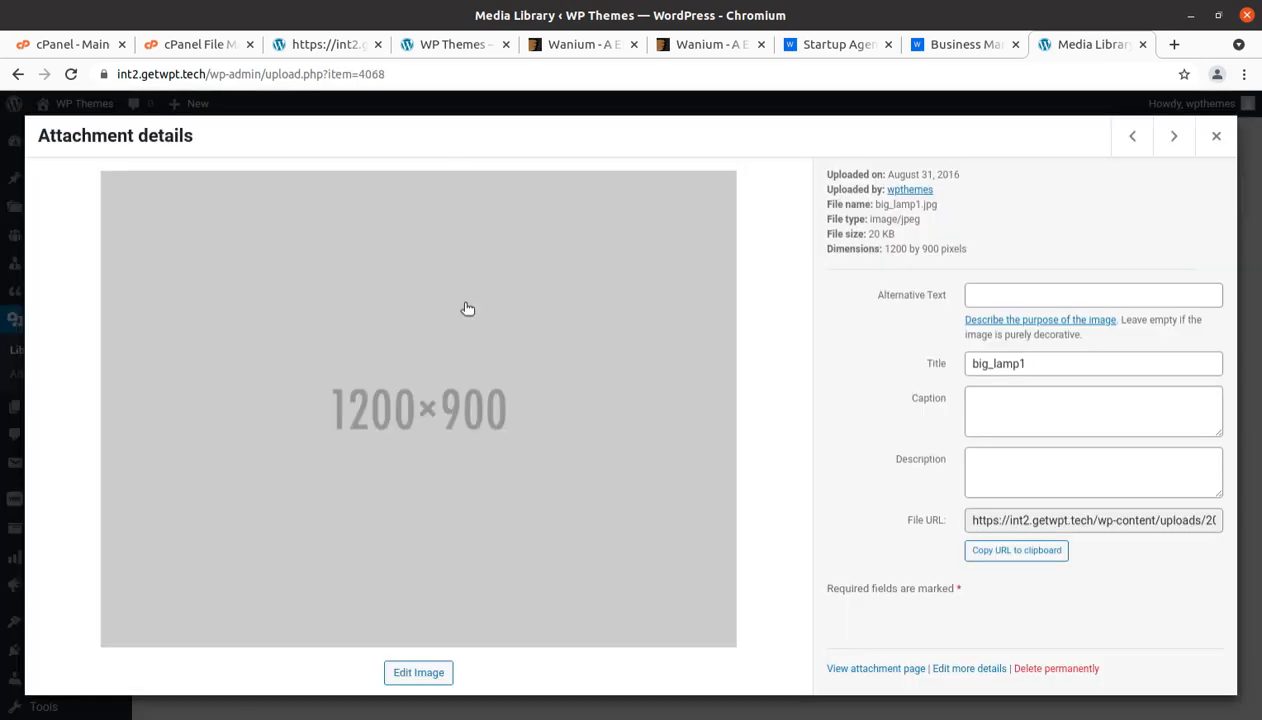
click(1216, 137)
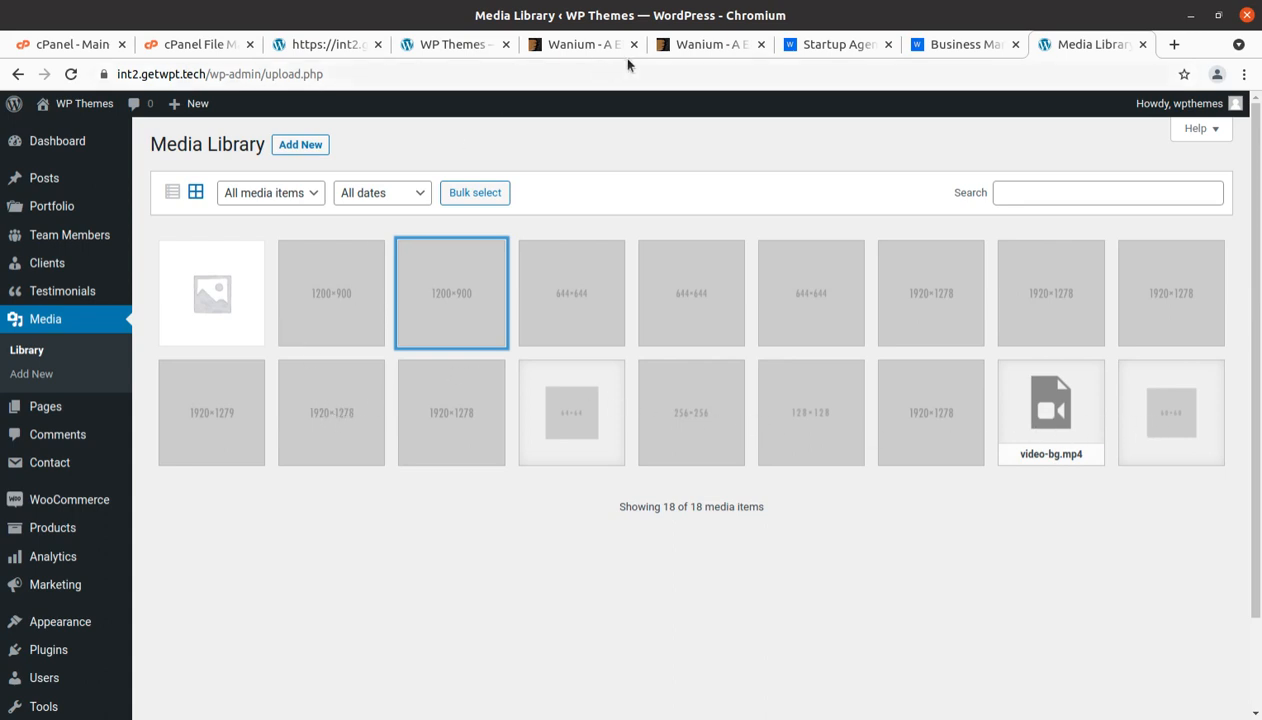
click(945, 46)
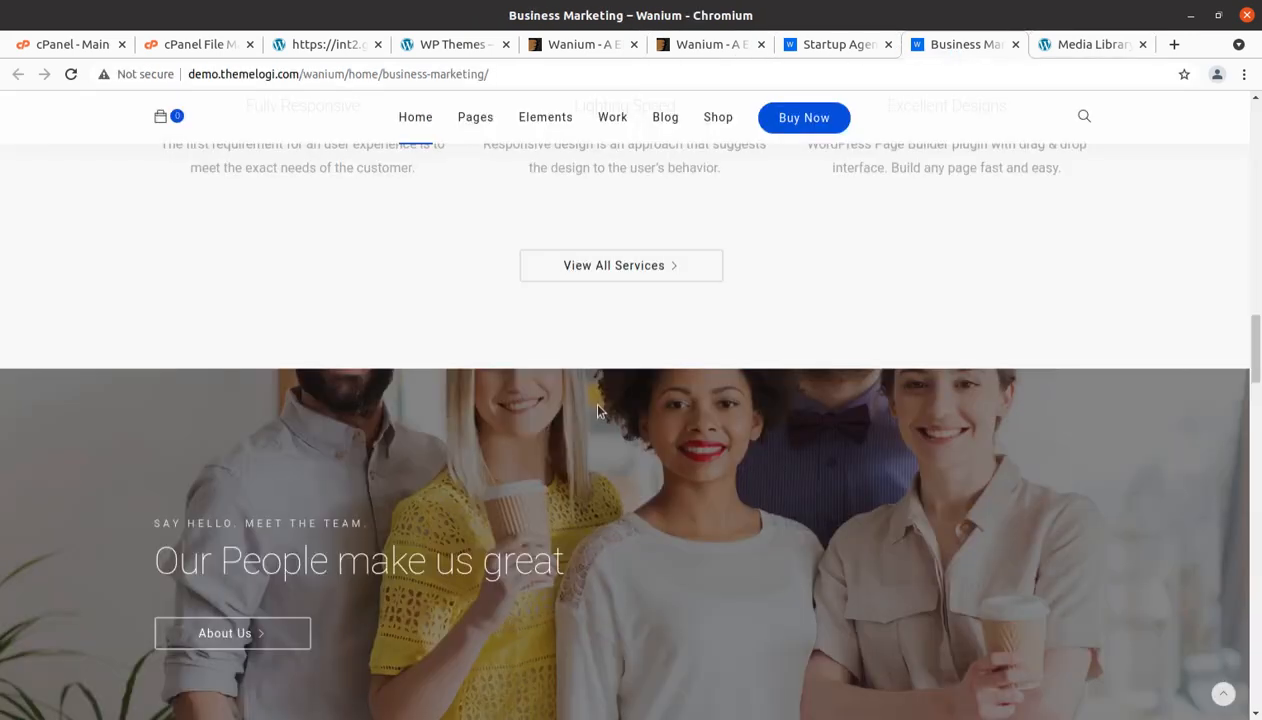
scroll(598, 410, up, 10)
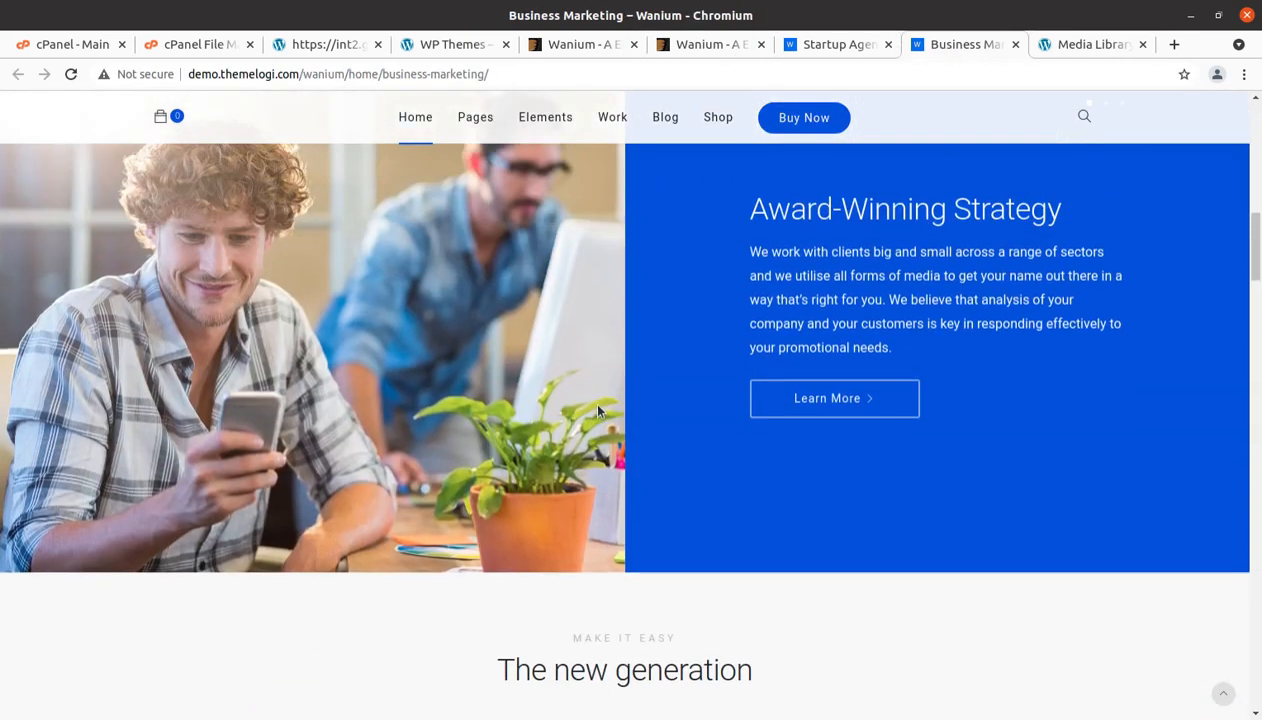
scroll(598, 410, up, 8)
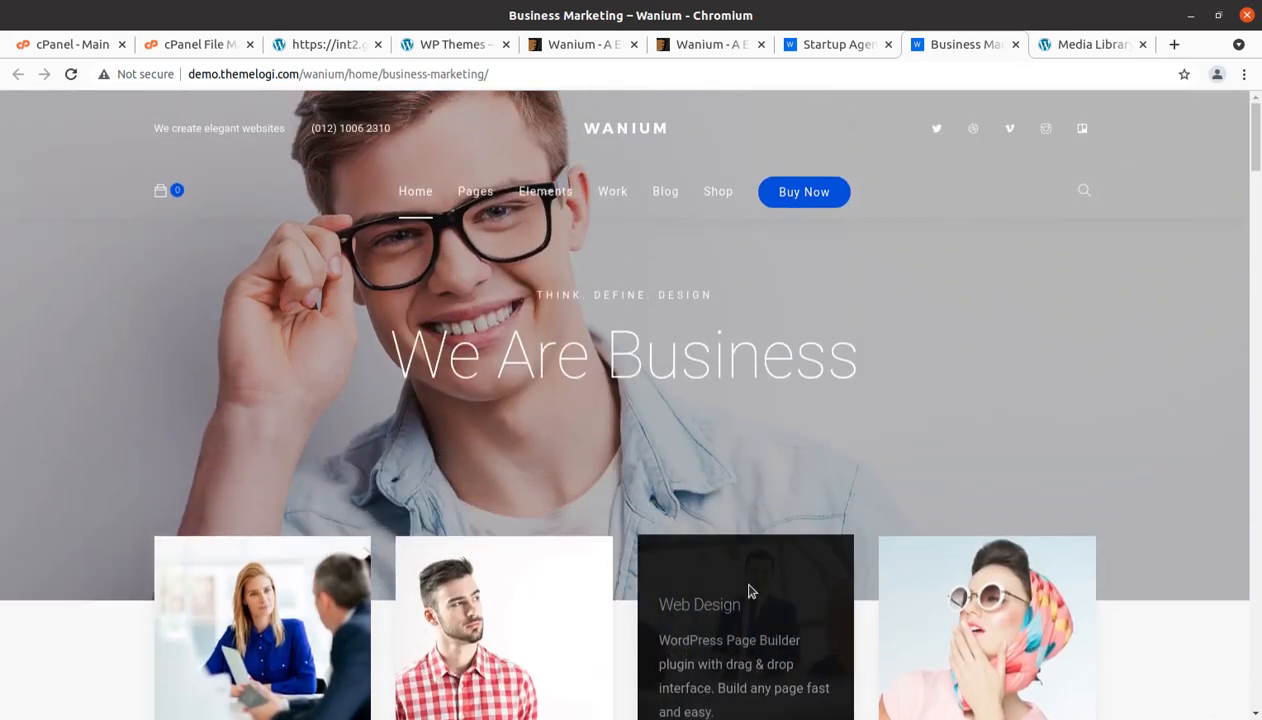
right_click(828, 262)
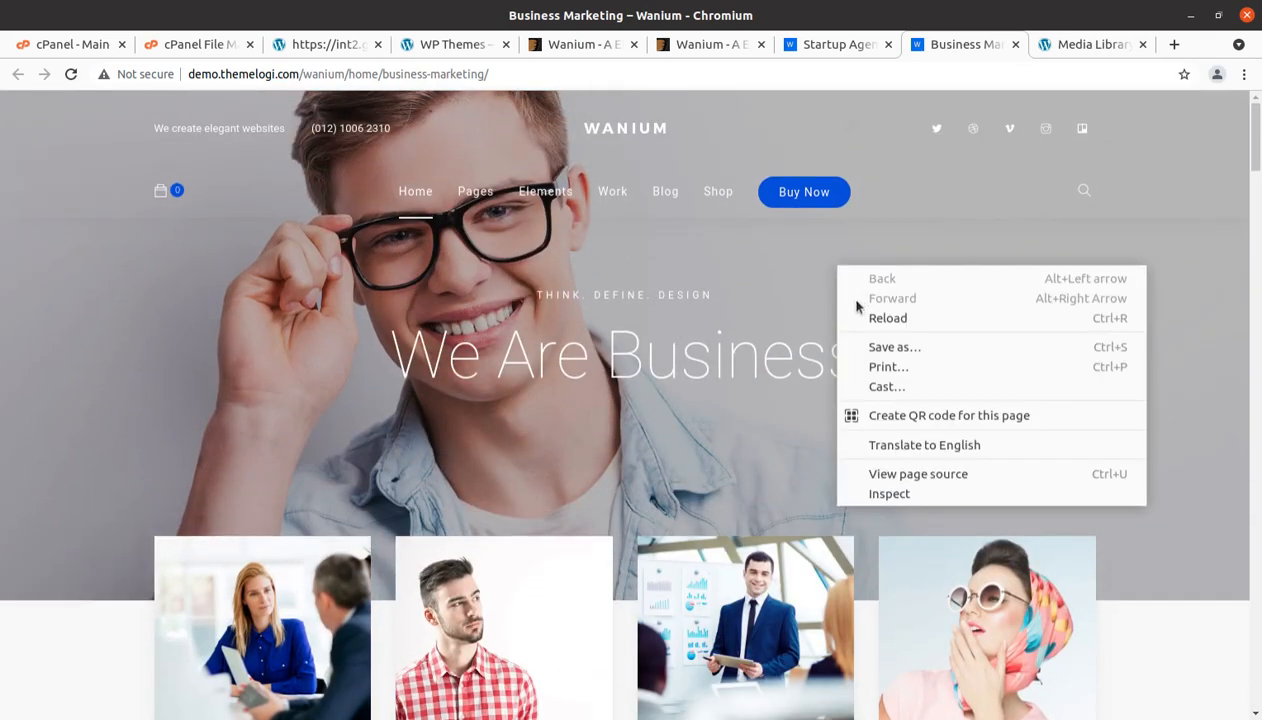
click(787, 270)
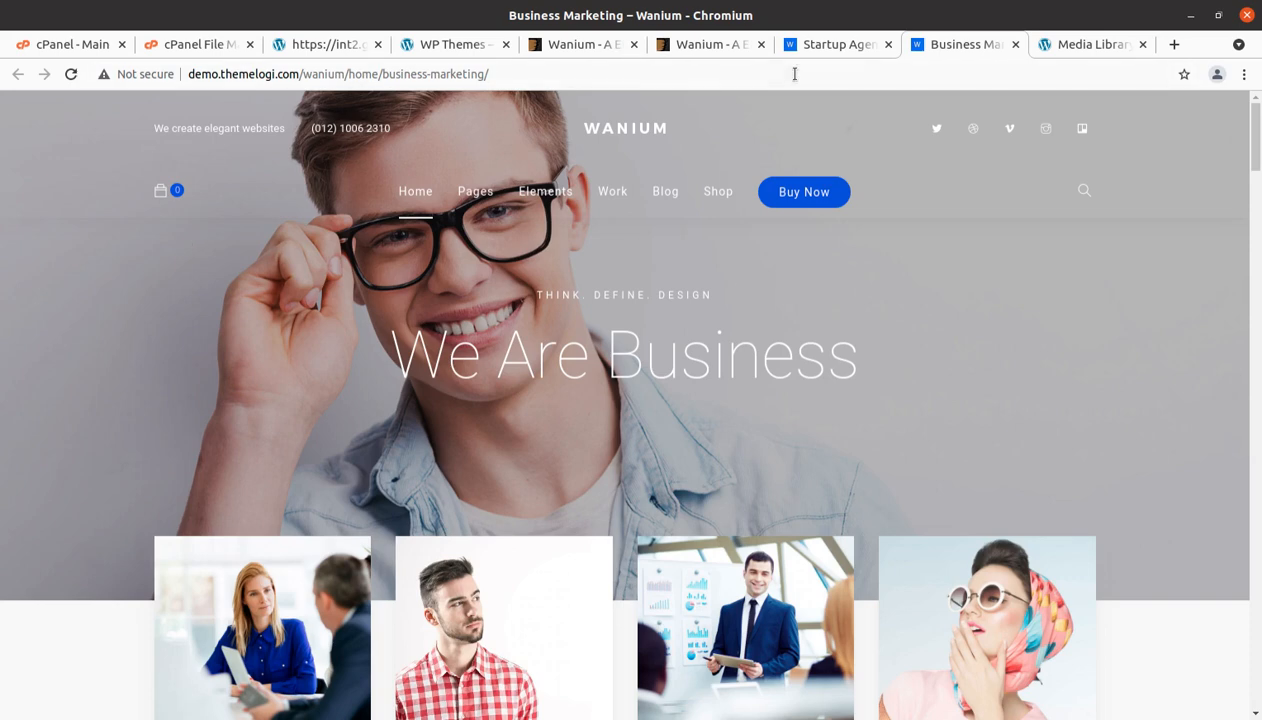
Look through the hero and Who We Are sections of Wanium's live Startup Agency demo for comparison.
click(866, 45)
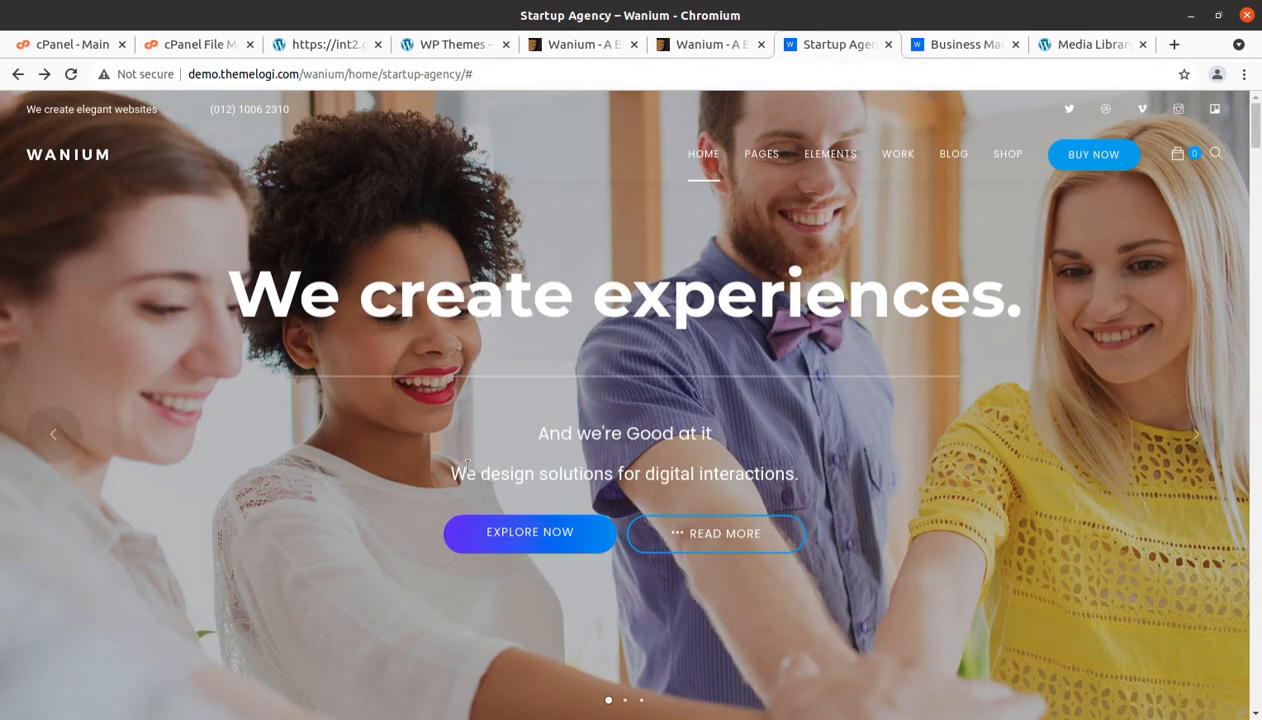
scroll(462, 462, down, 5)
scroll(460, 462, down, 1)
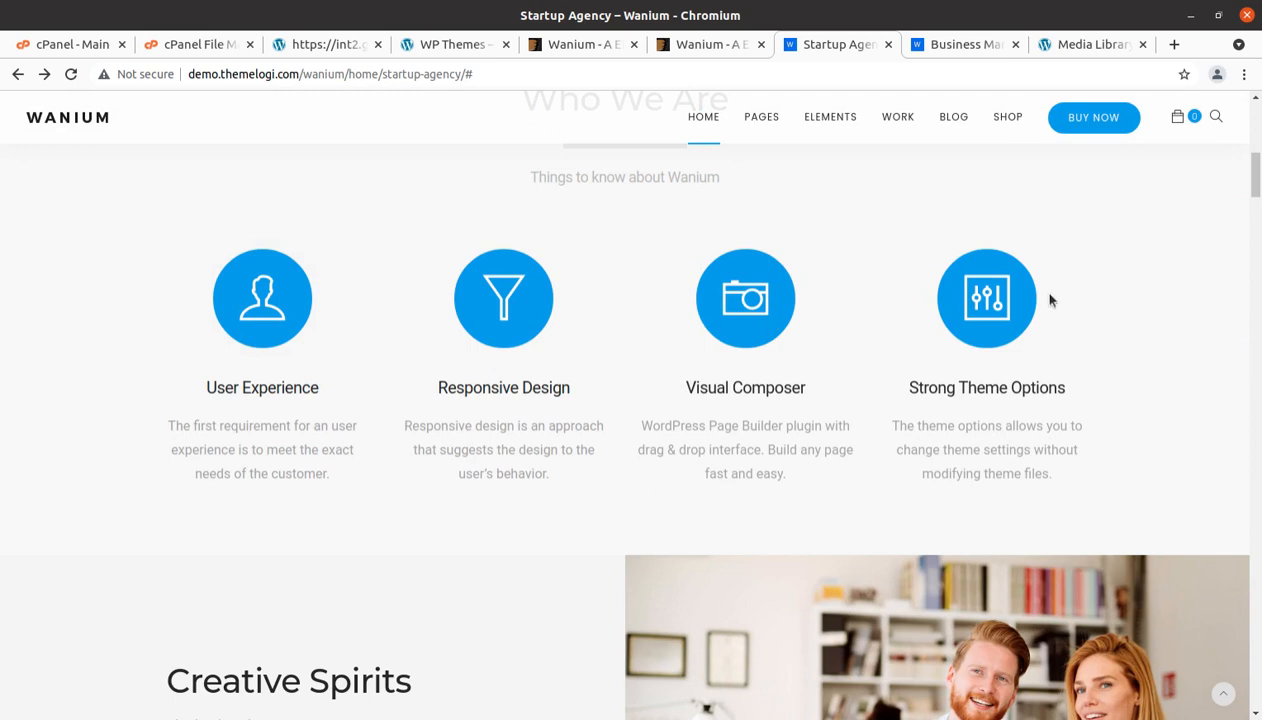
Check the site's front page and return to the media library while the demo import runs.
click(338, 44)
click(428, 45)
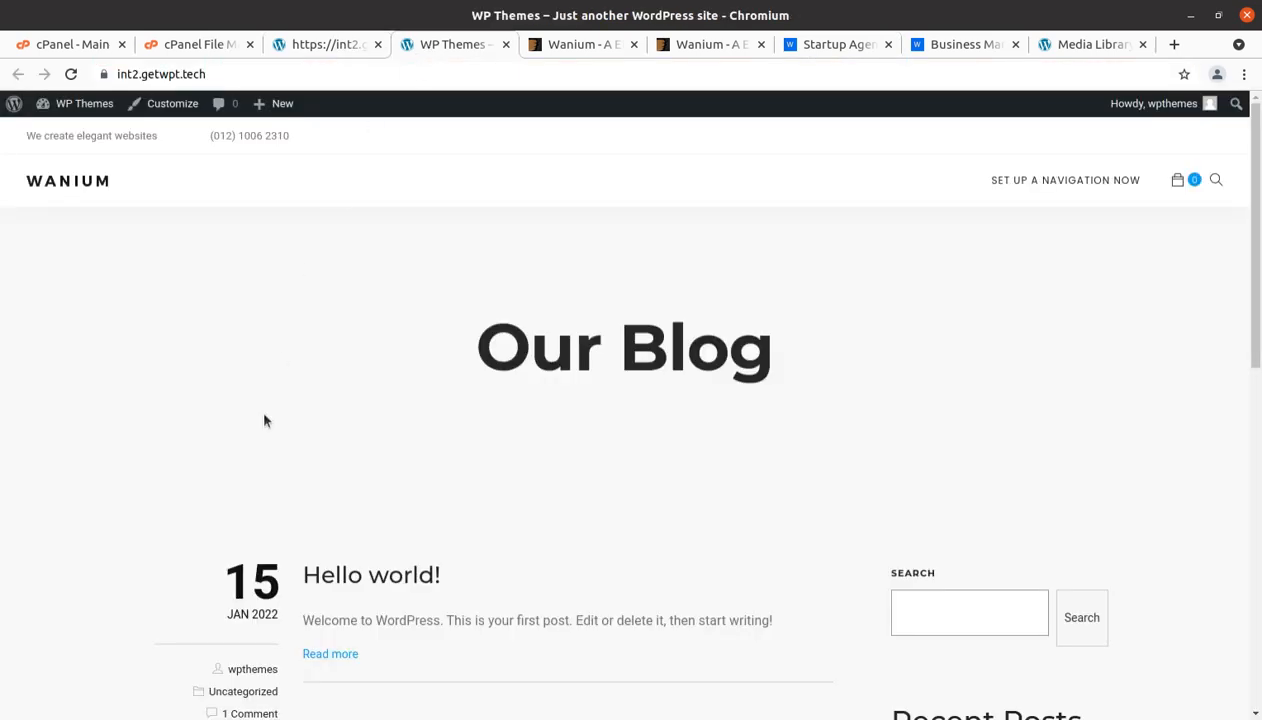
click(1087, 46)
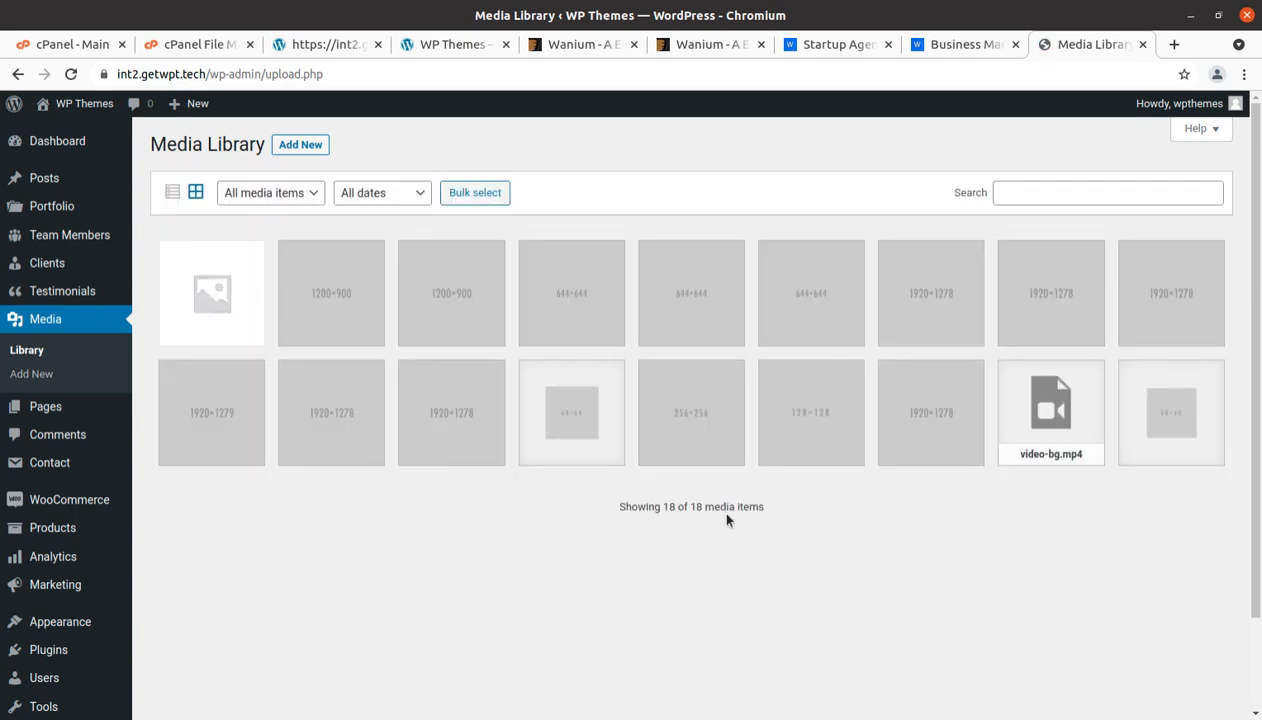
Return to the Install Demo page and read back through the demo import log.
click(339, 45)
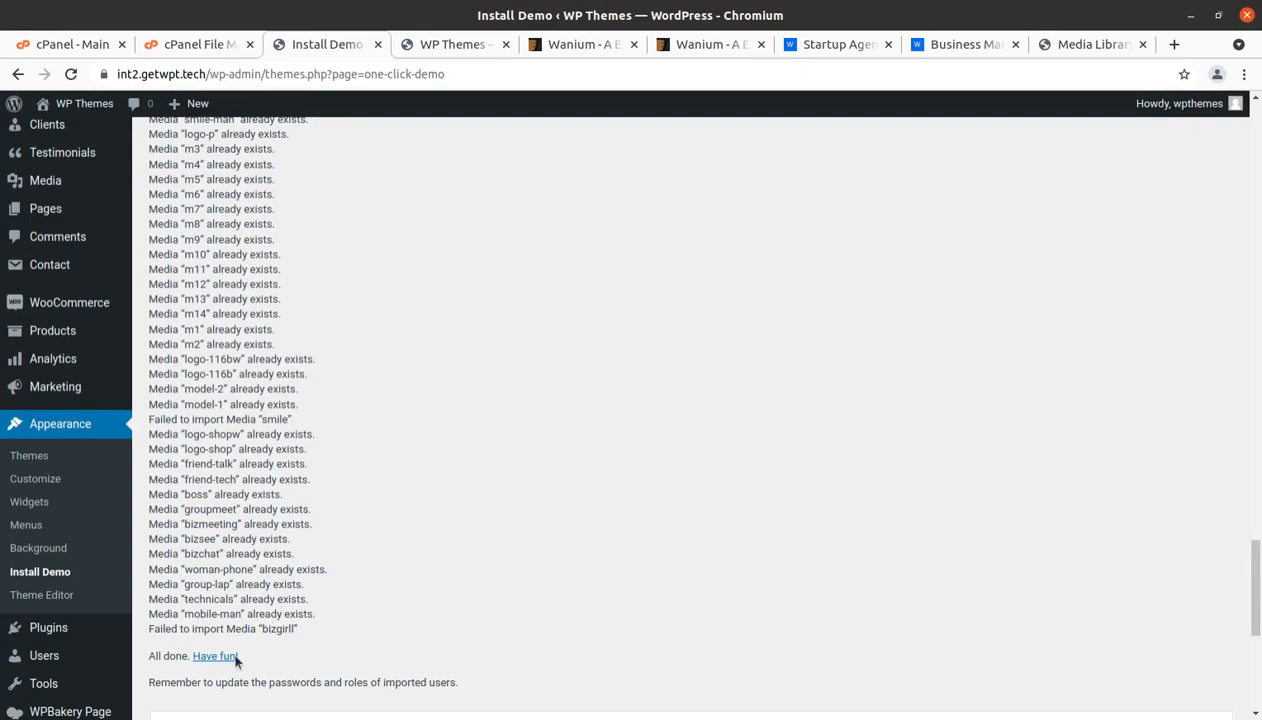
scroll(352, 652, up, 1)
scroll(352, 652, up, 20)
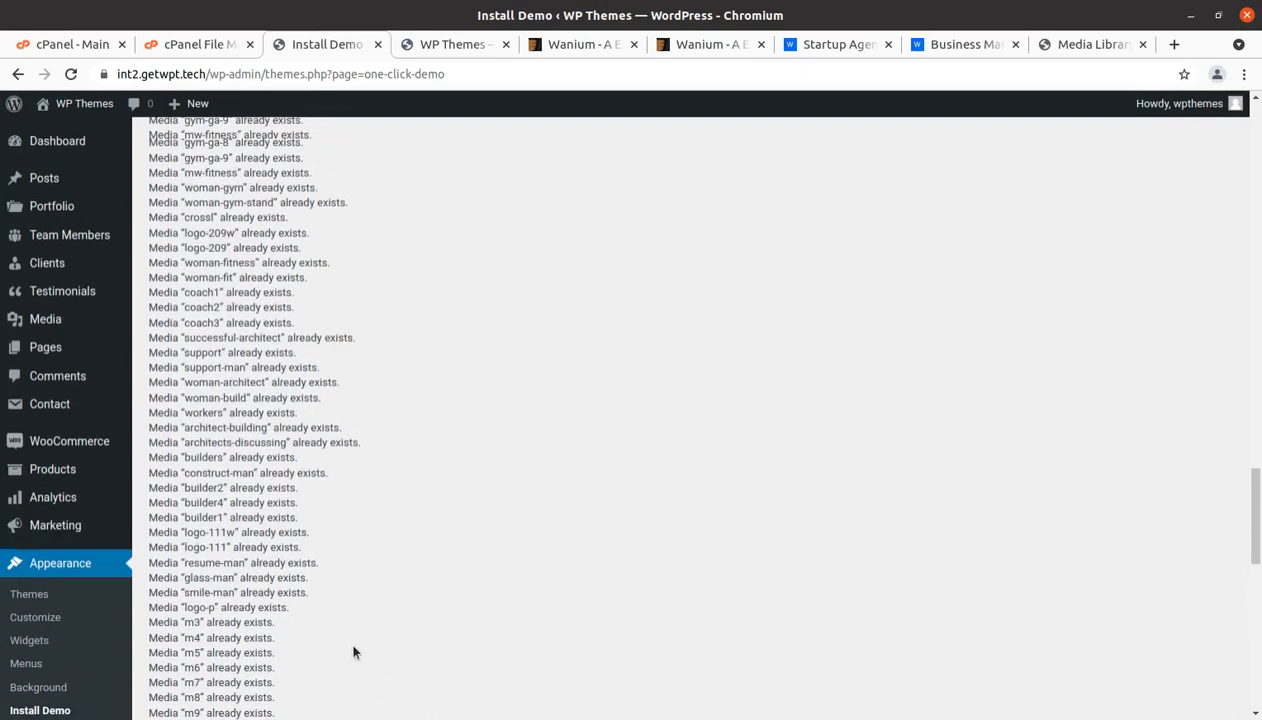
scroll(352, 652, up, 10)
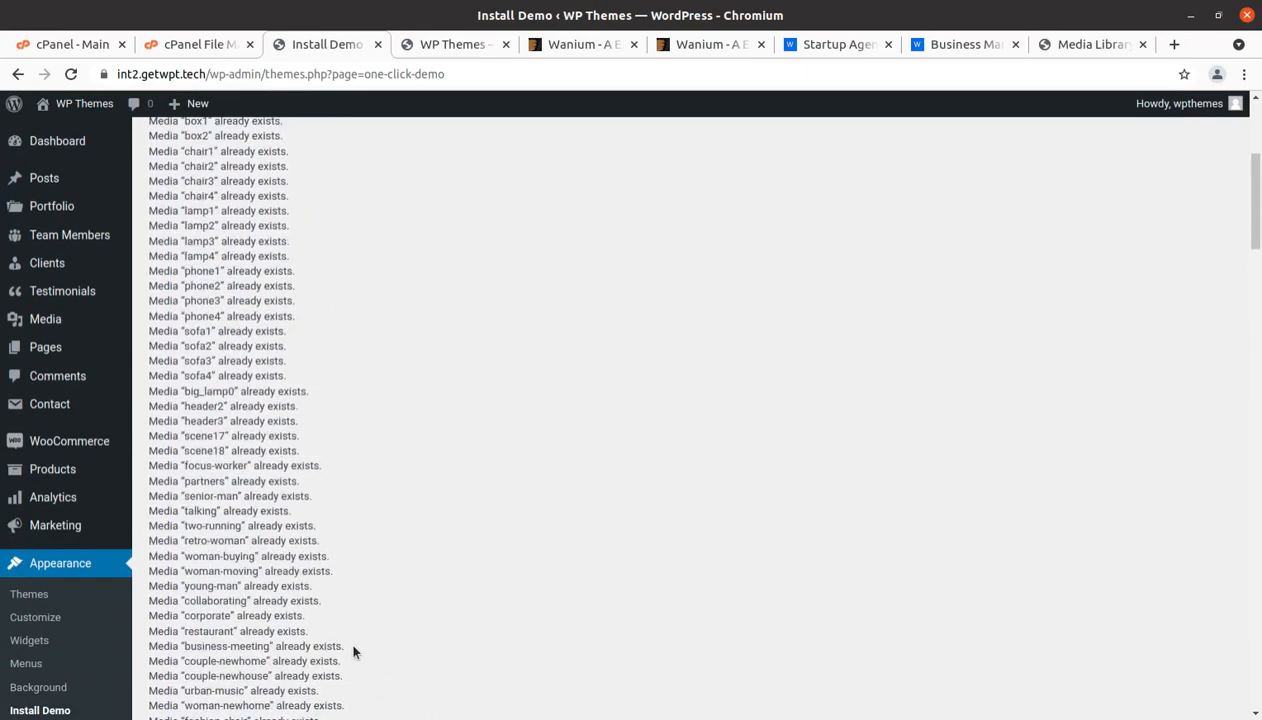
Reload the media library and look through all the imported placeholder images.
click(1097, 44)
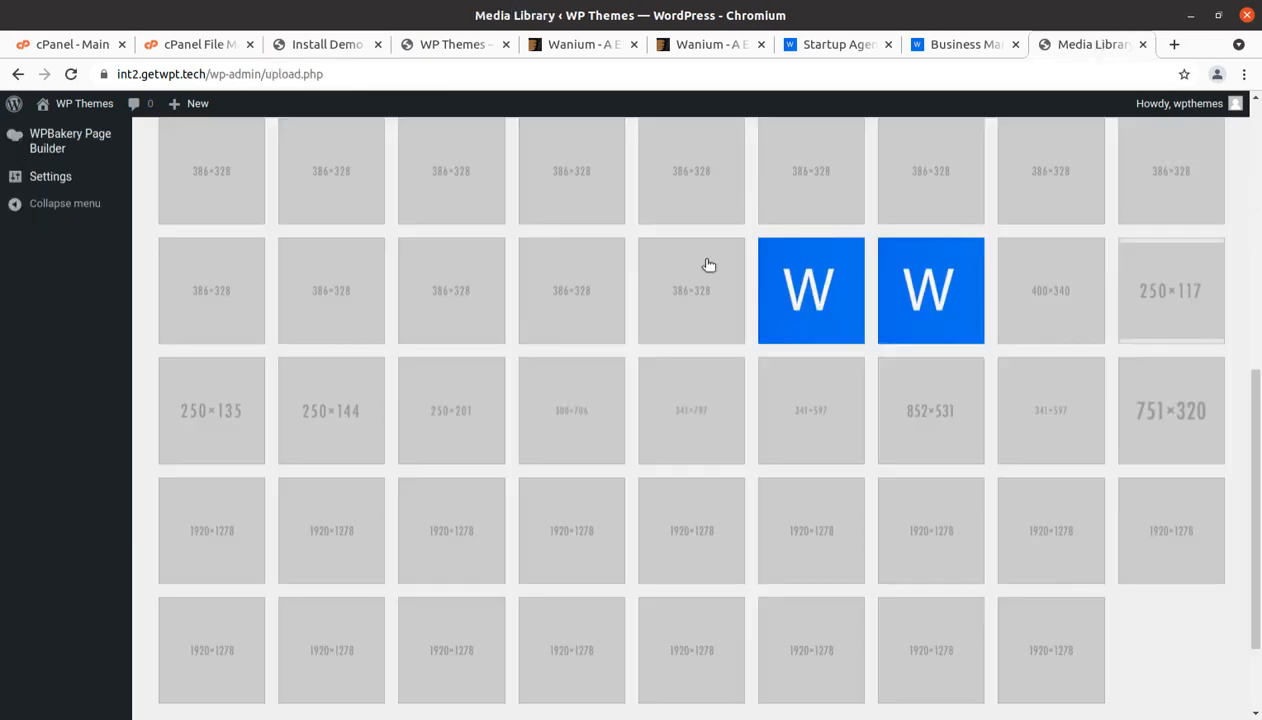
click(71, 74)
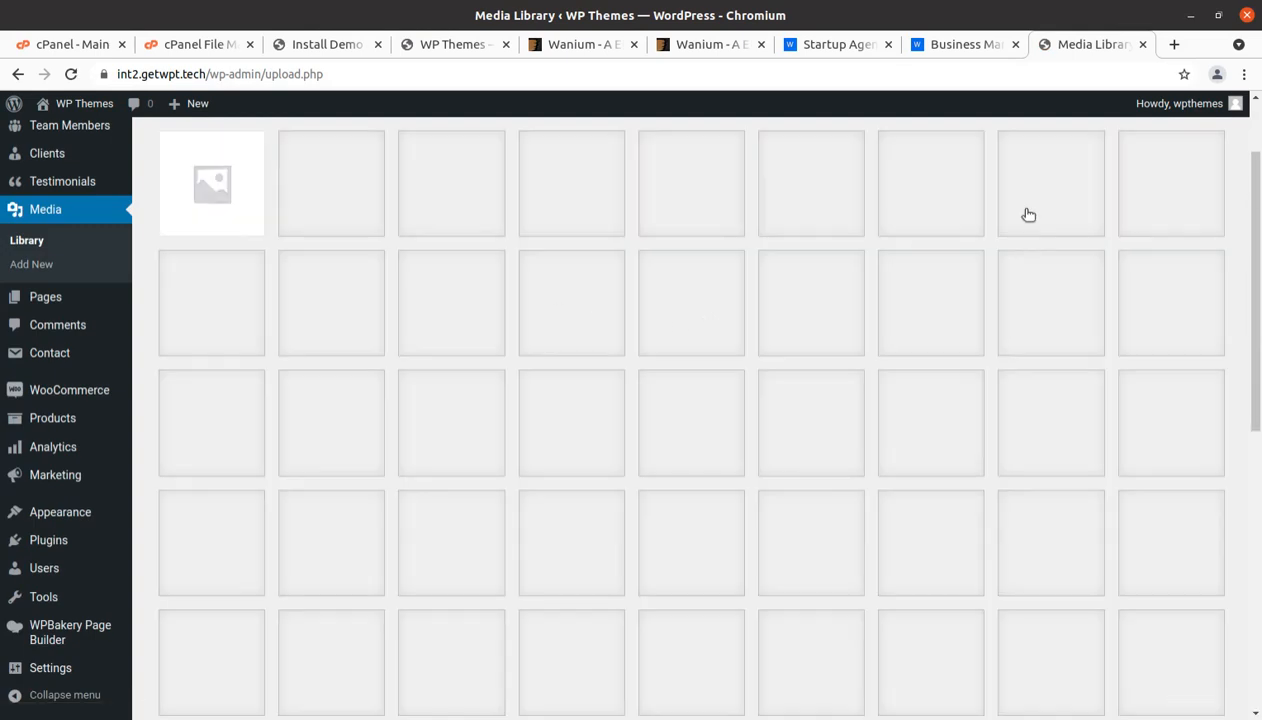
scroll(701, 515, down, 5)
scroll(703, 515, down, 2)
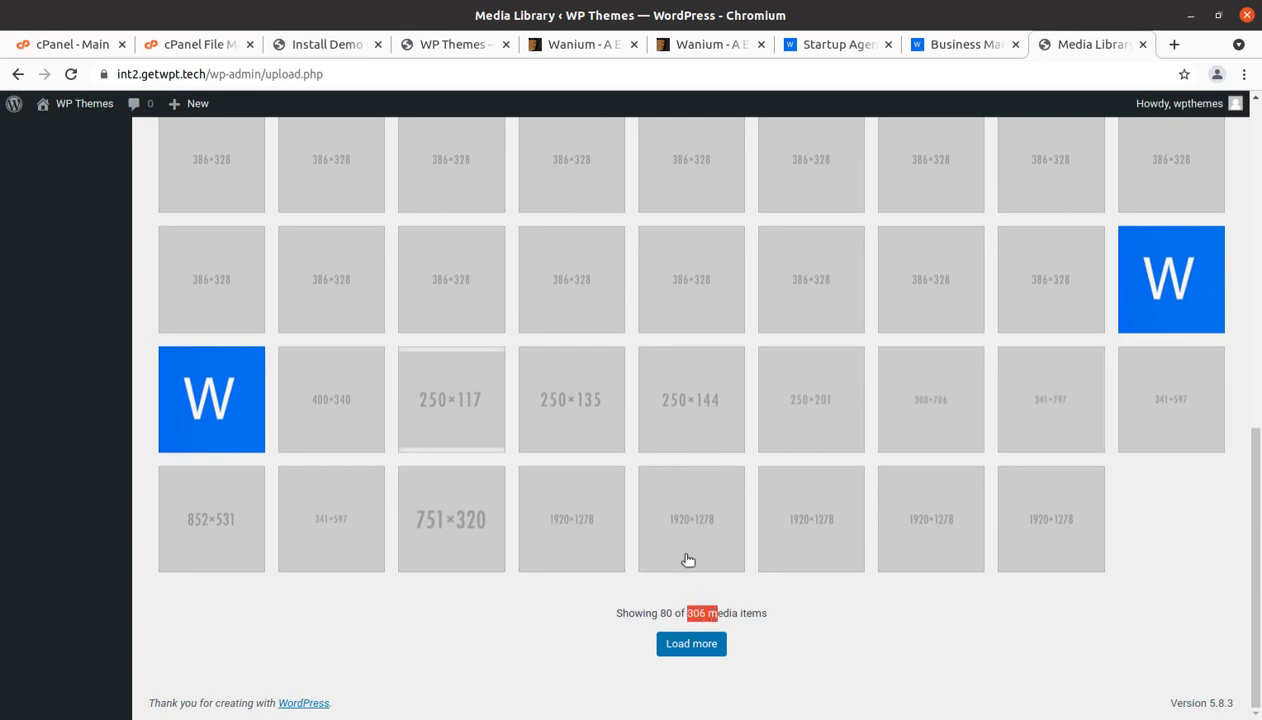
scroll(670, 530, up, 6)
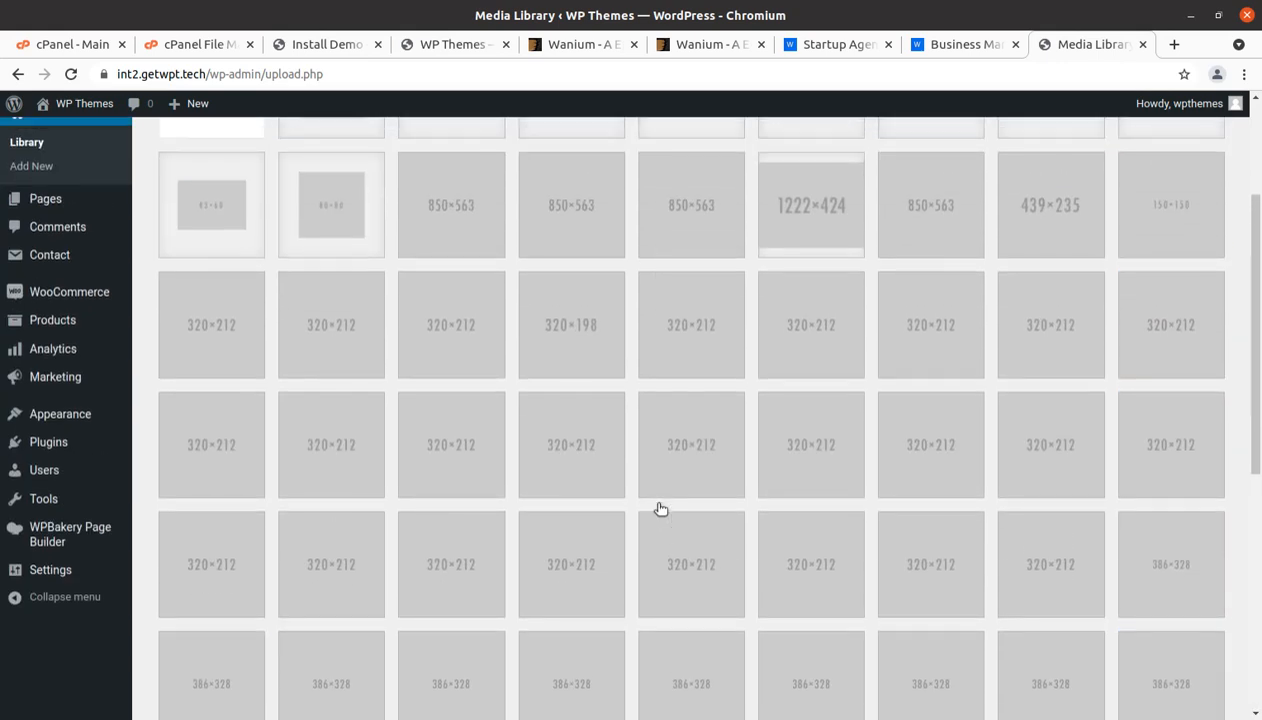
scroll(660, 509, up, 3)
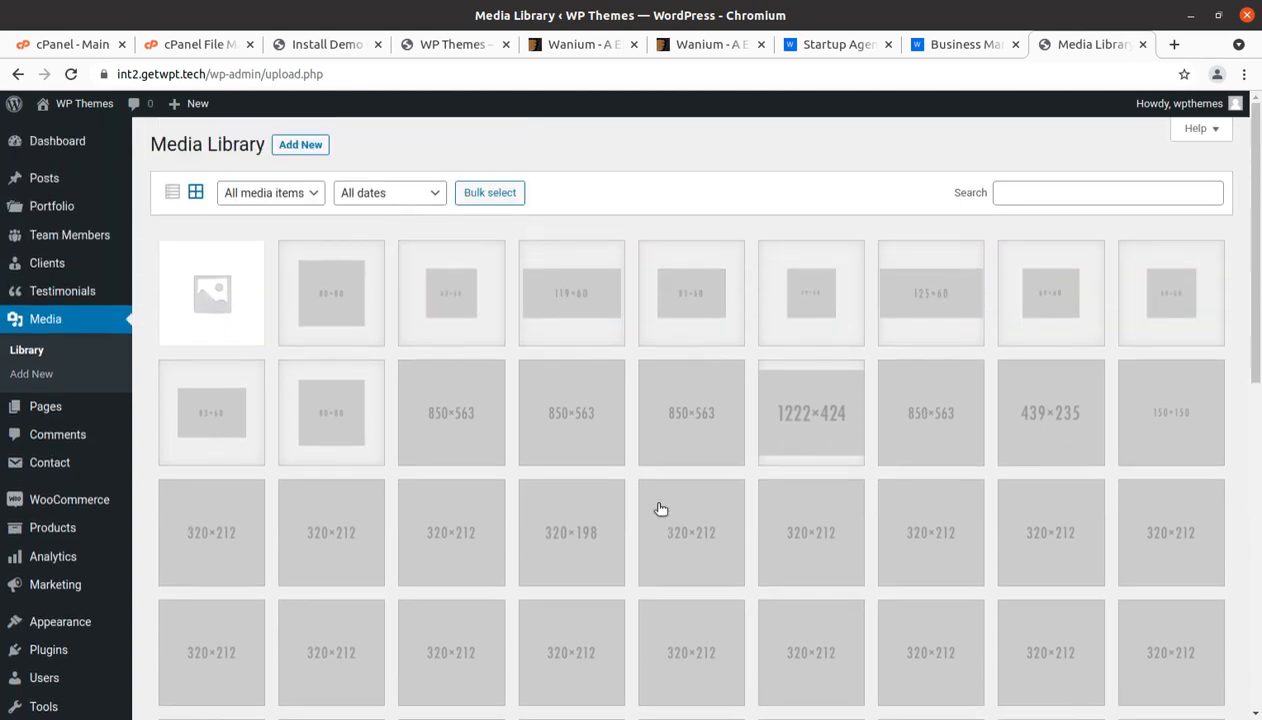
scroll(600, 480, down, 3)
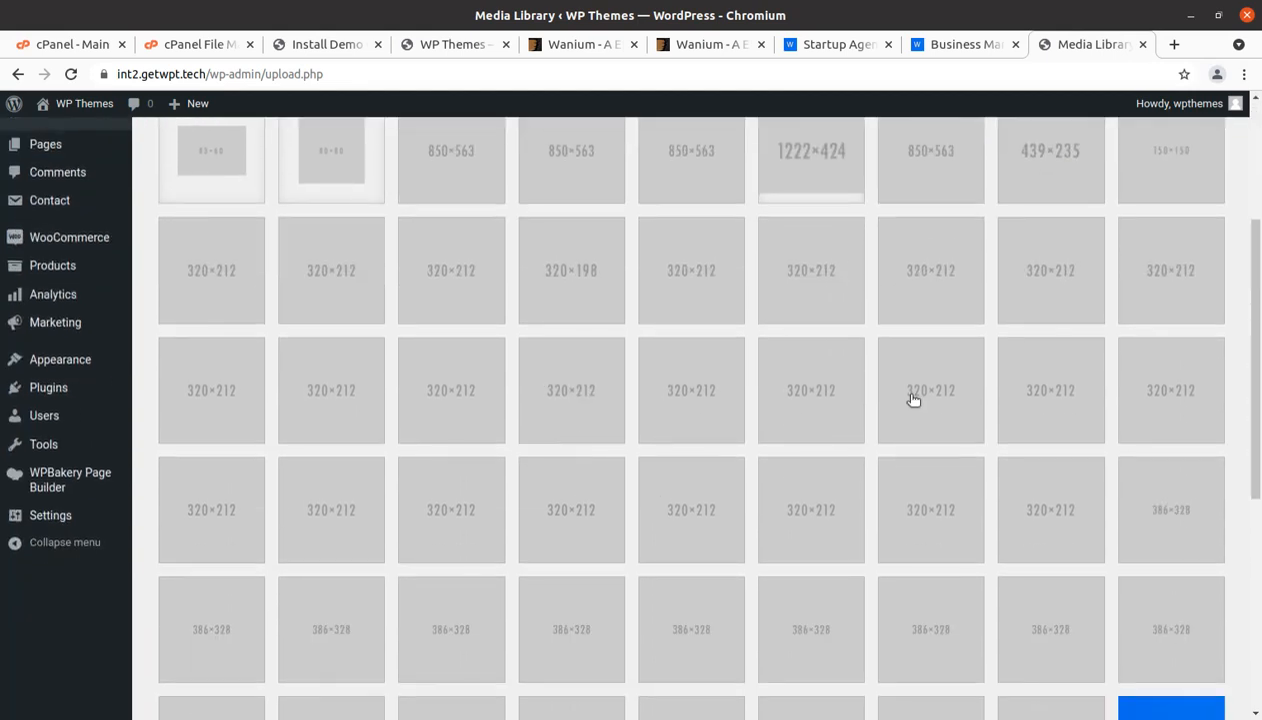
Reload the site's front page and examine the imported home page down to the All Demos section.
click(464, 46)
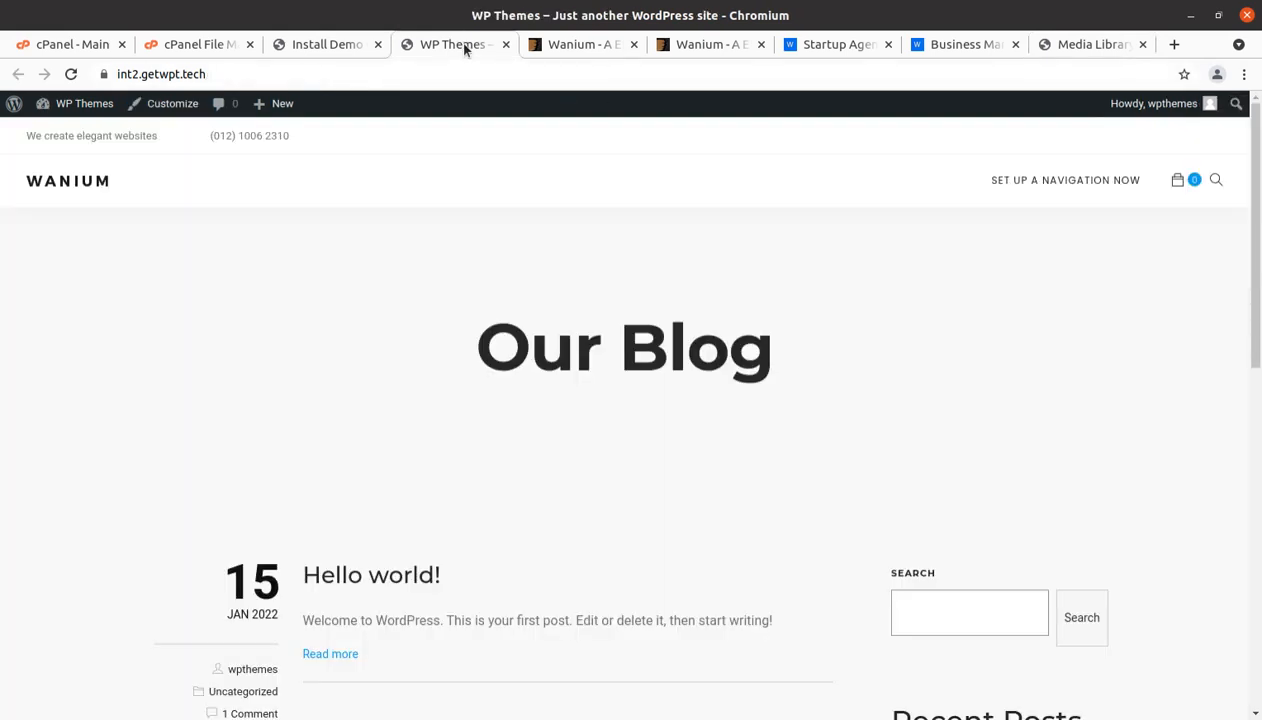
click(70, 75)
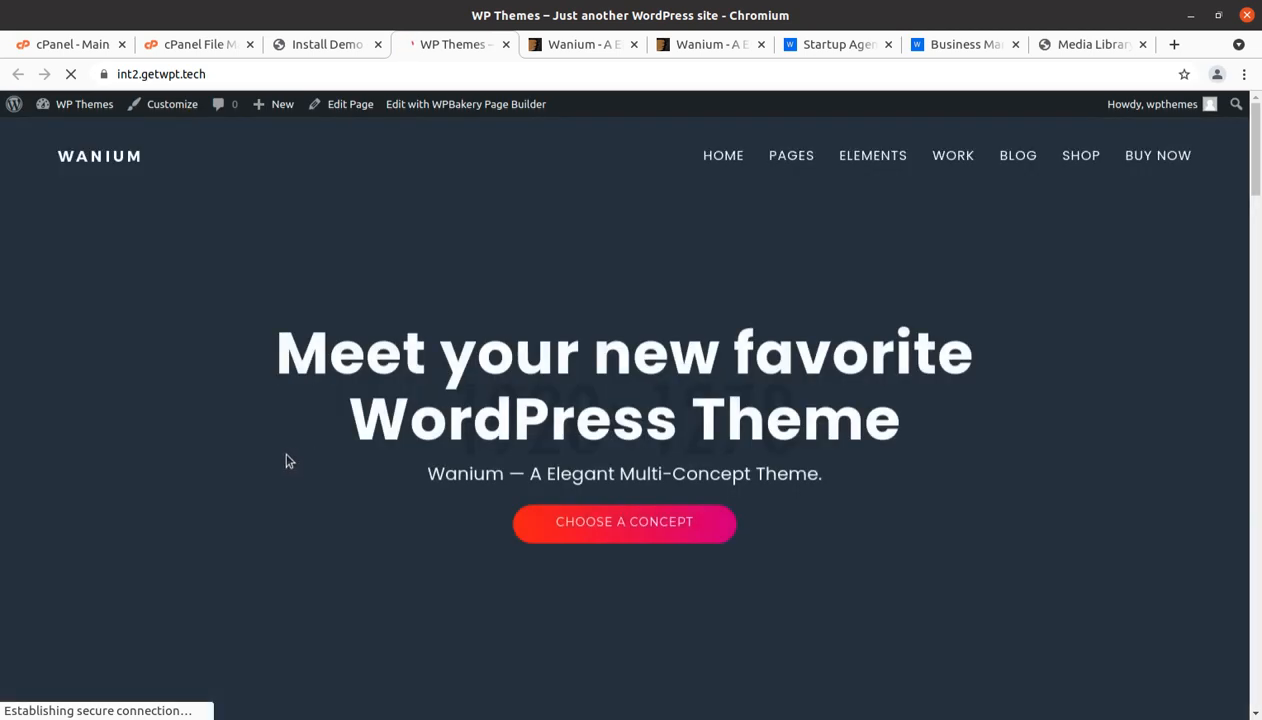
scroll(279, 458, down, 6)
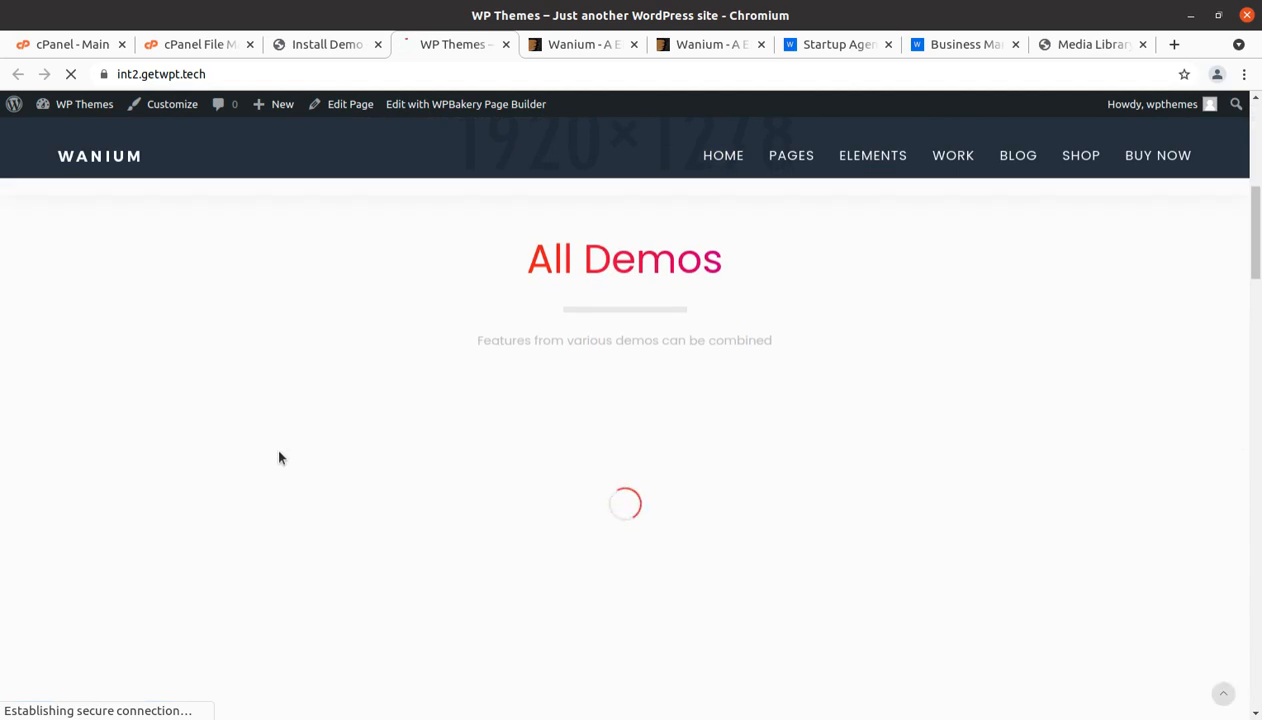
scroll(560, 540, down, 3)
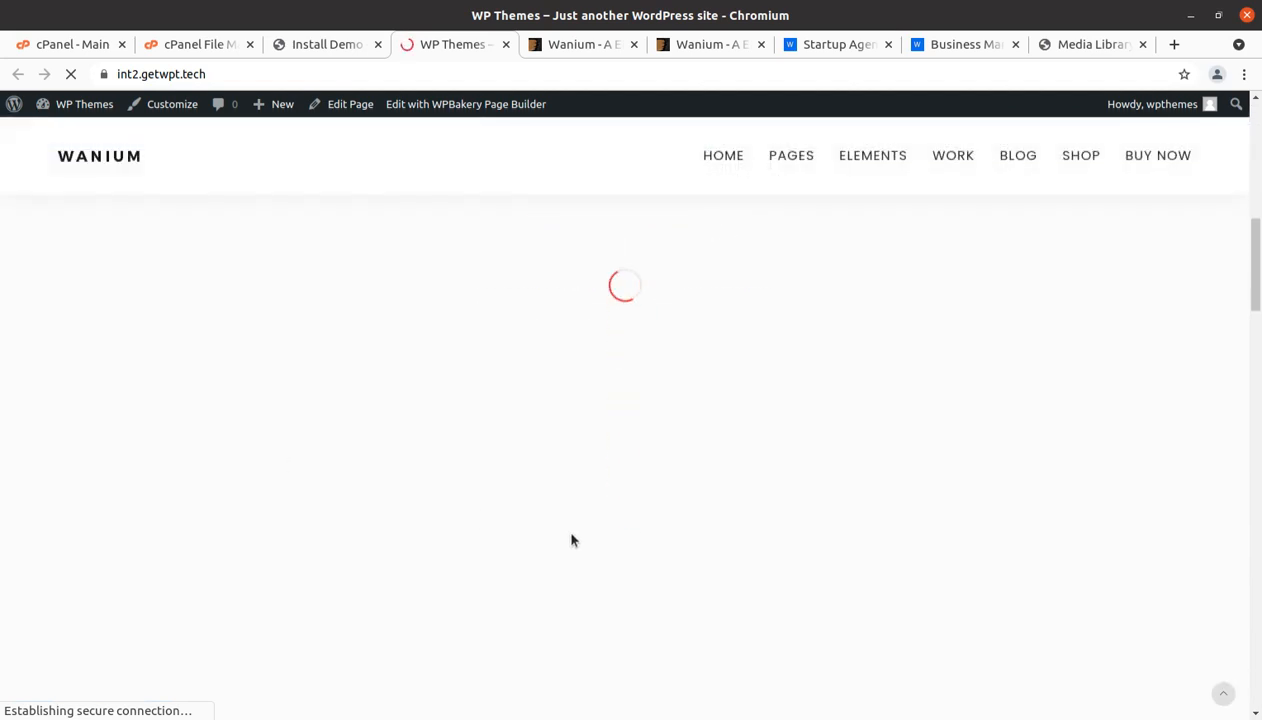
scroll(572, 540, down, 4)
scroll(572, 540, up, 8)
scroll(640, 460, up, 3)
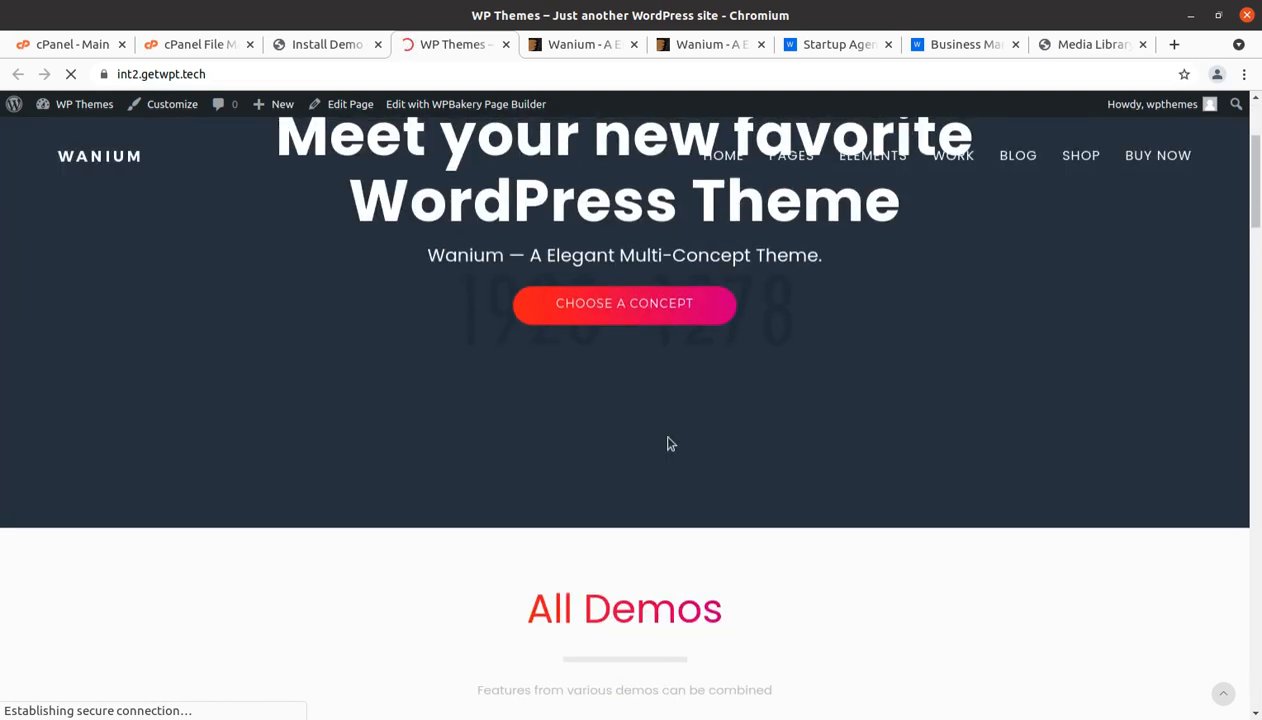
scroll(812, 310, up, 3)
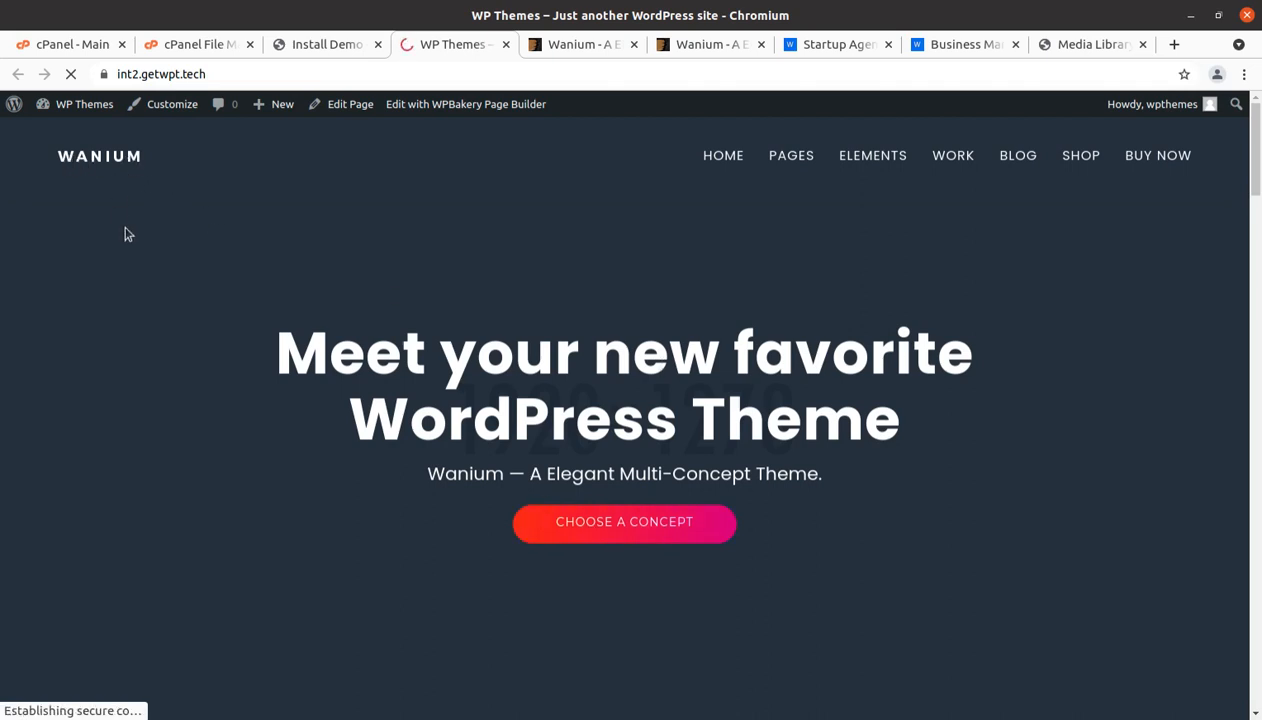
scroll(292, 333, down, 7)
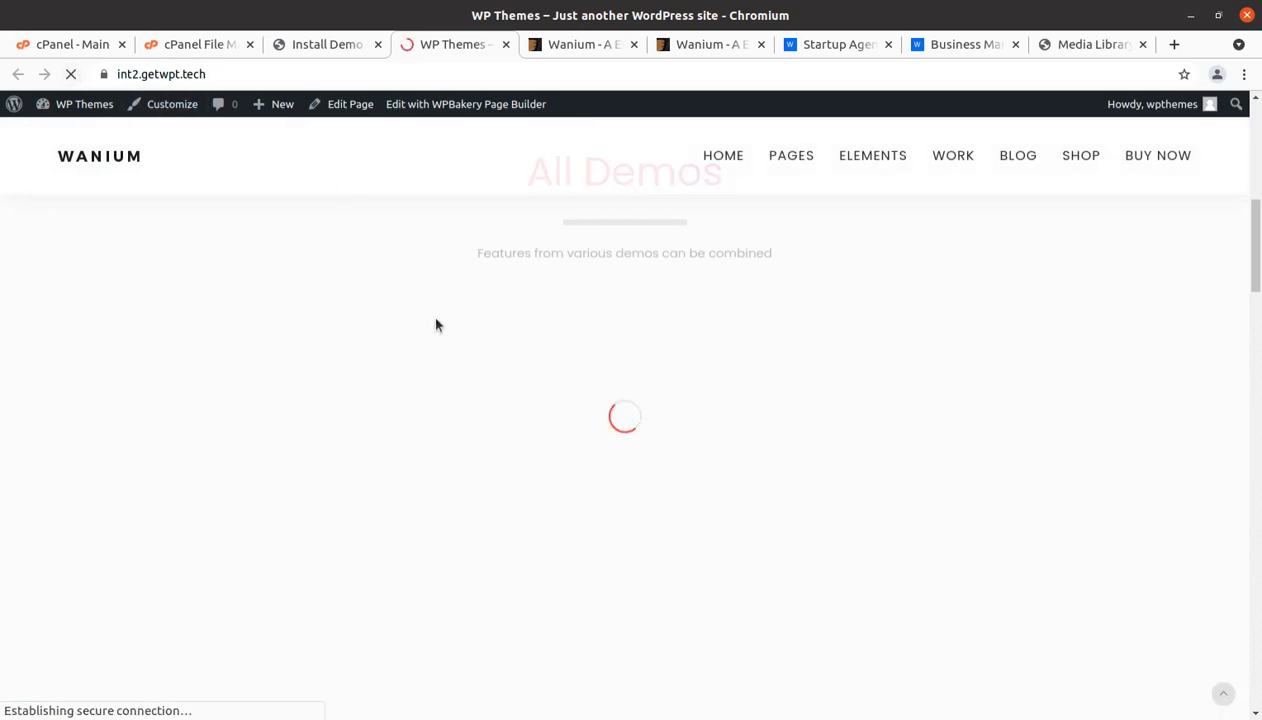
Open the imported Startup Agency page from the Creative home pages, examine its sections and return to the site's home page.
mouse_move(741, 174)
mouse_move(736, 212)
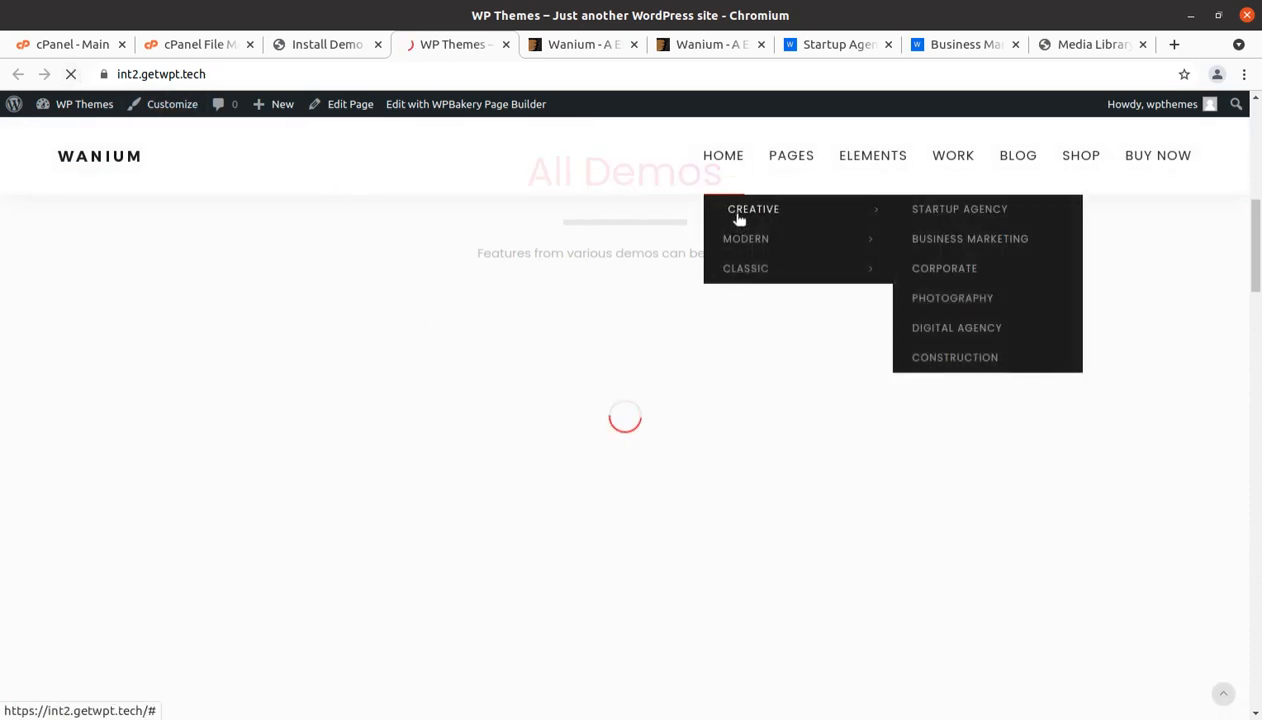
click(941, 216)
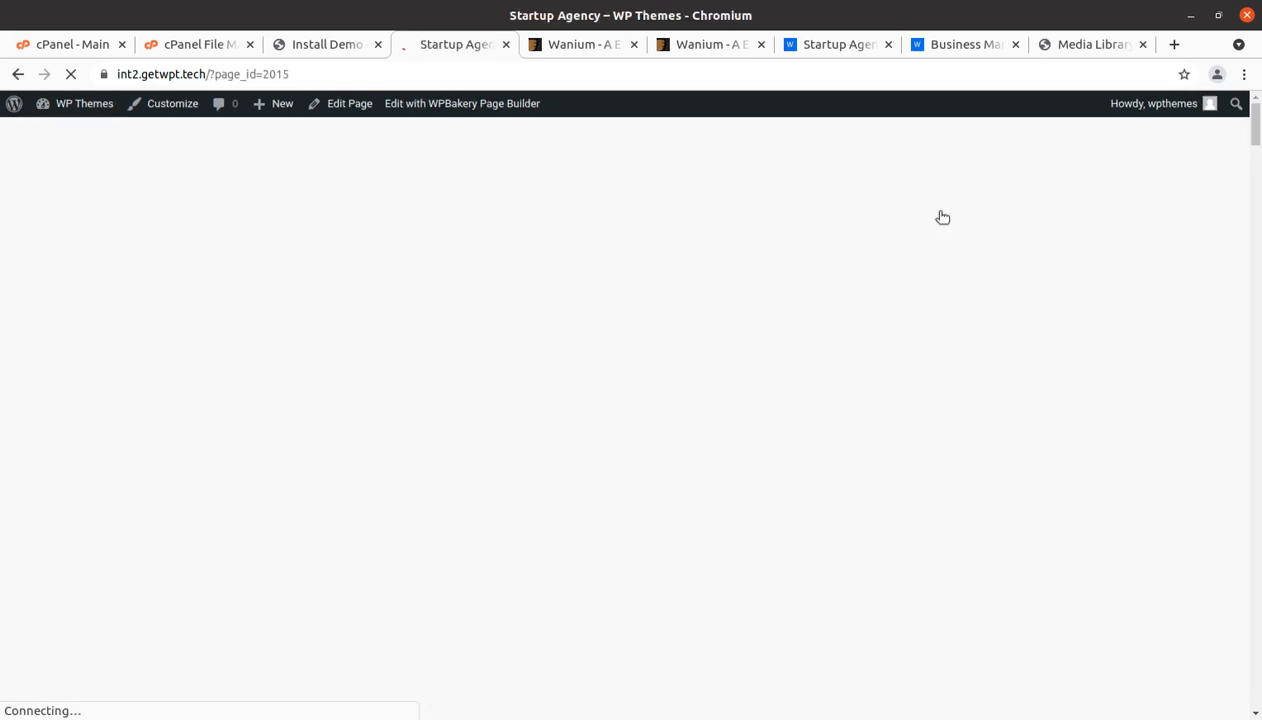
scroll(465, 441, down, 7)
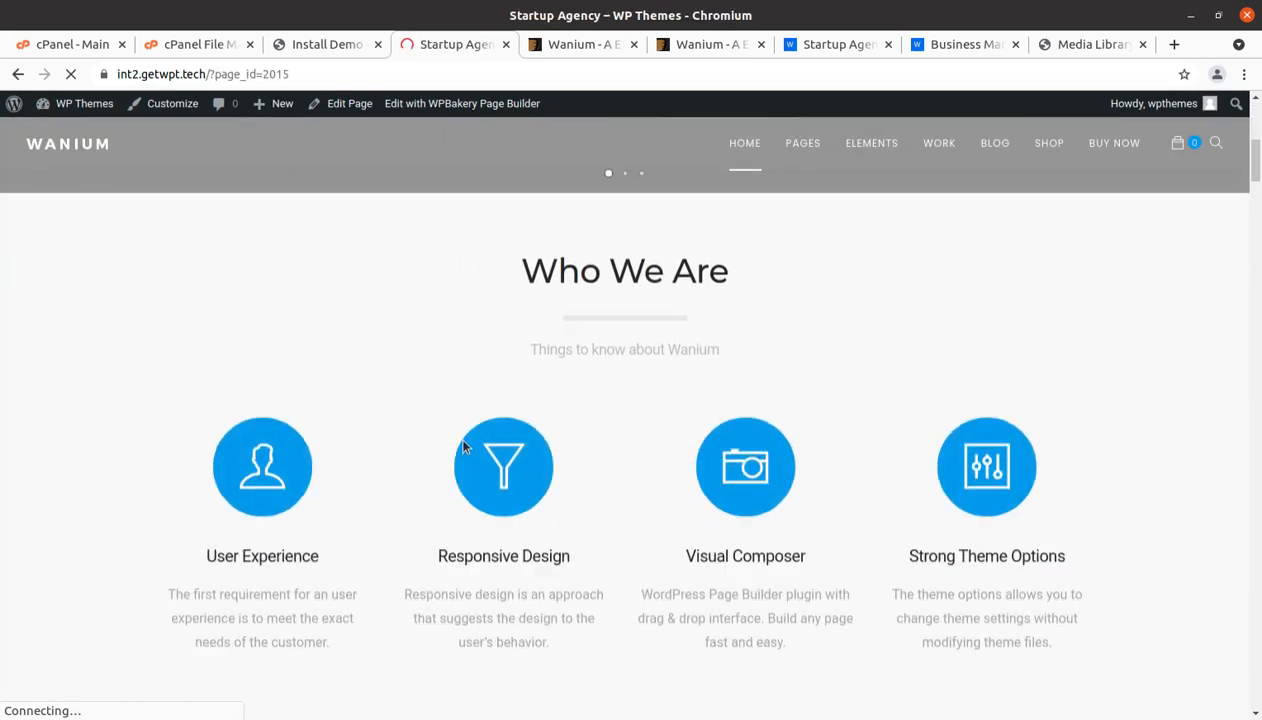
scroll(258, 388, up, 7)
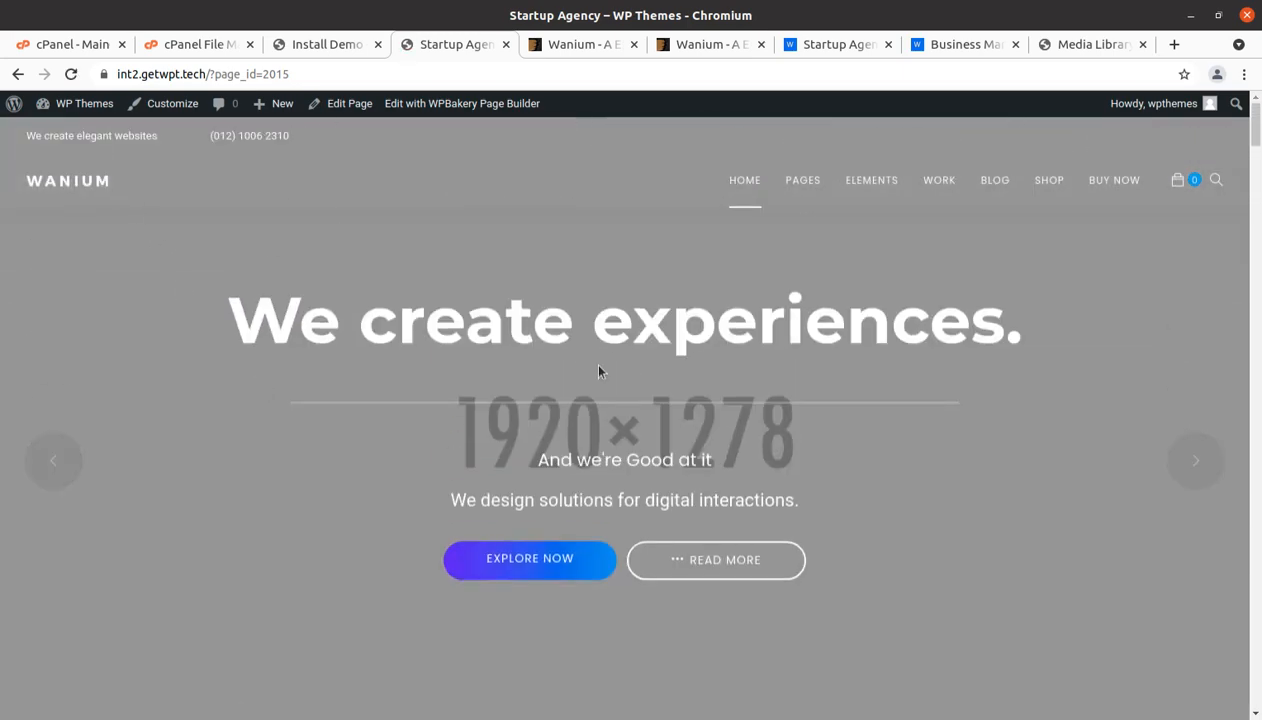
scroll(598, 371, down, 6)
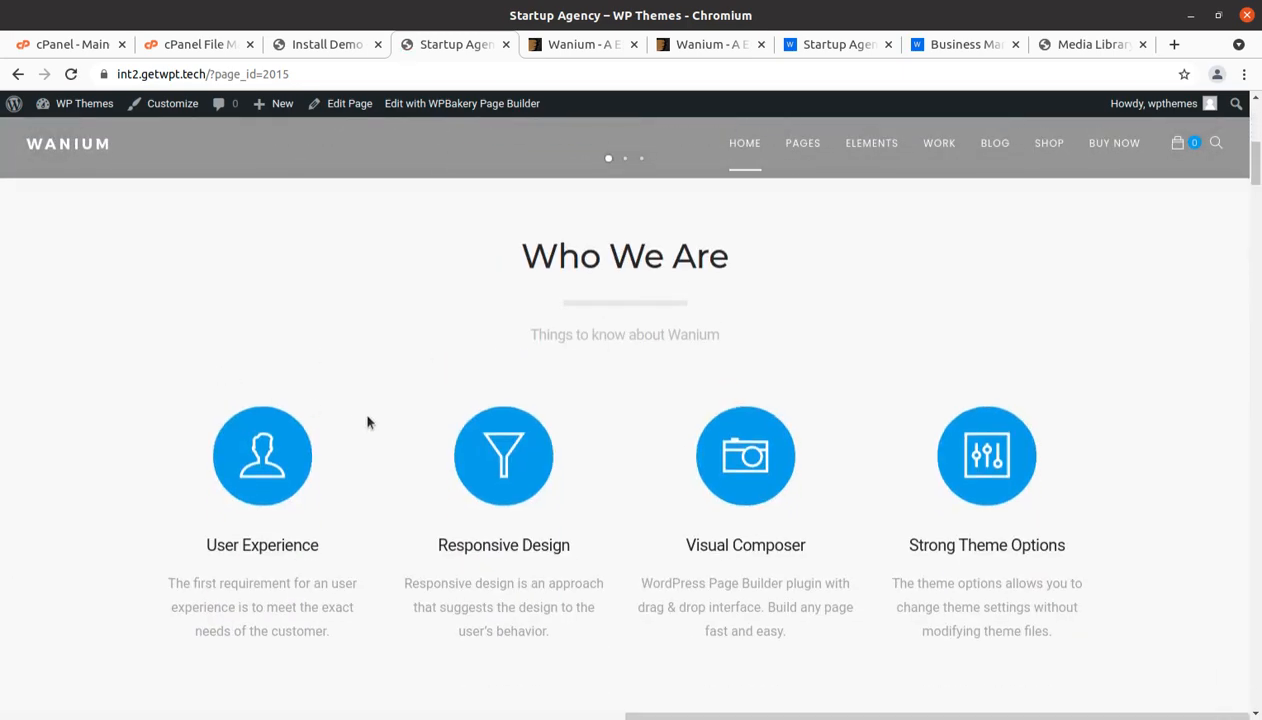
scroll(405, 422, down, 8)
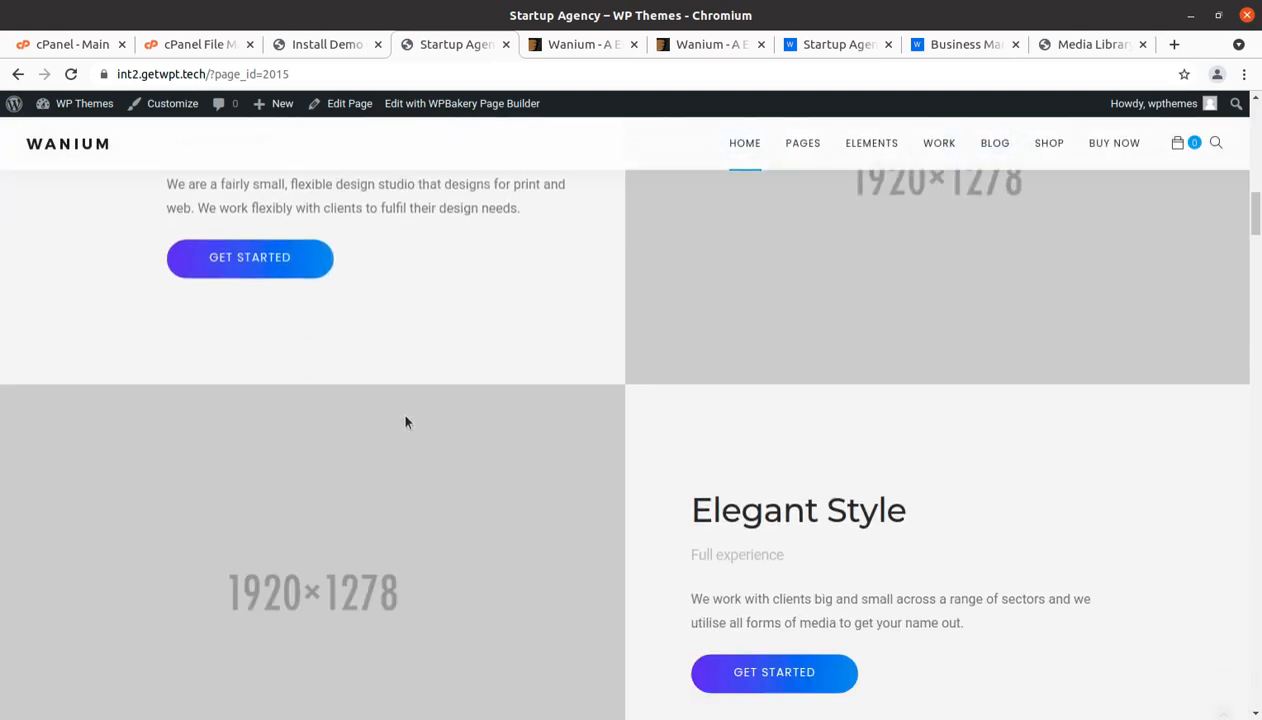
scroll(237, 192, up, 5)
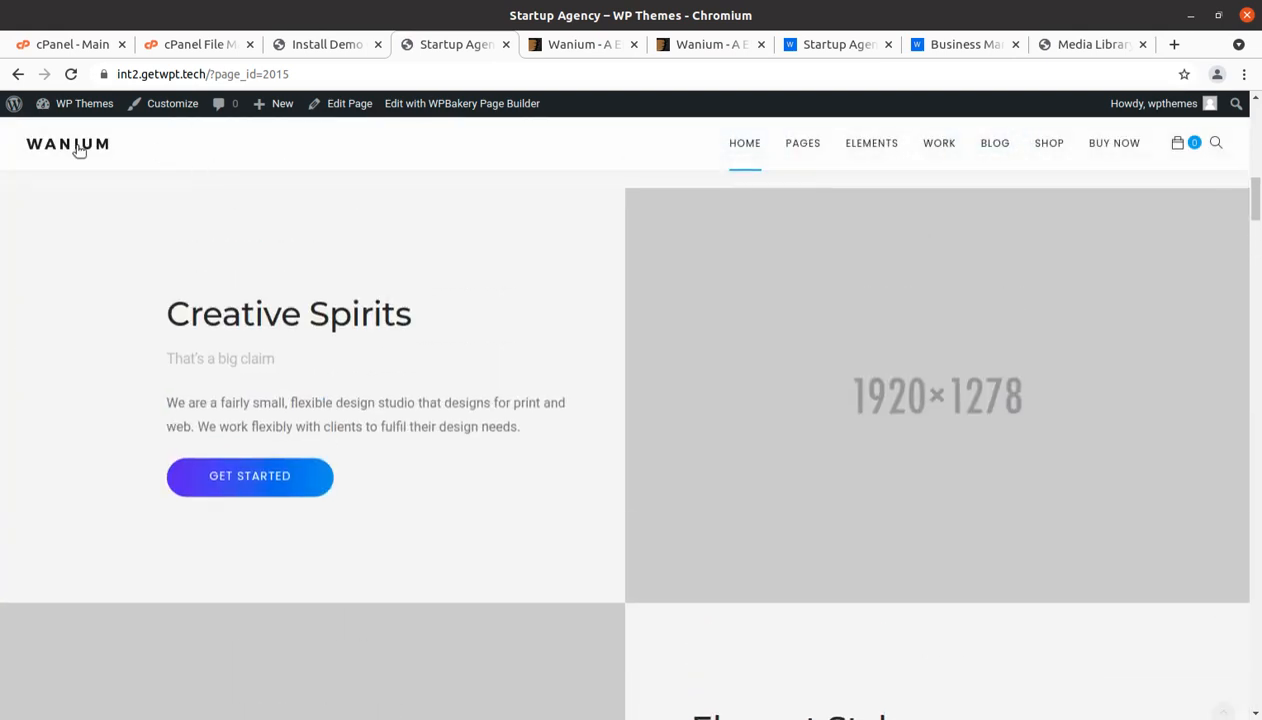
click(79, 149)
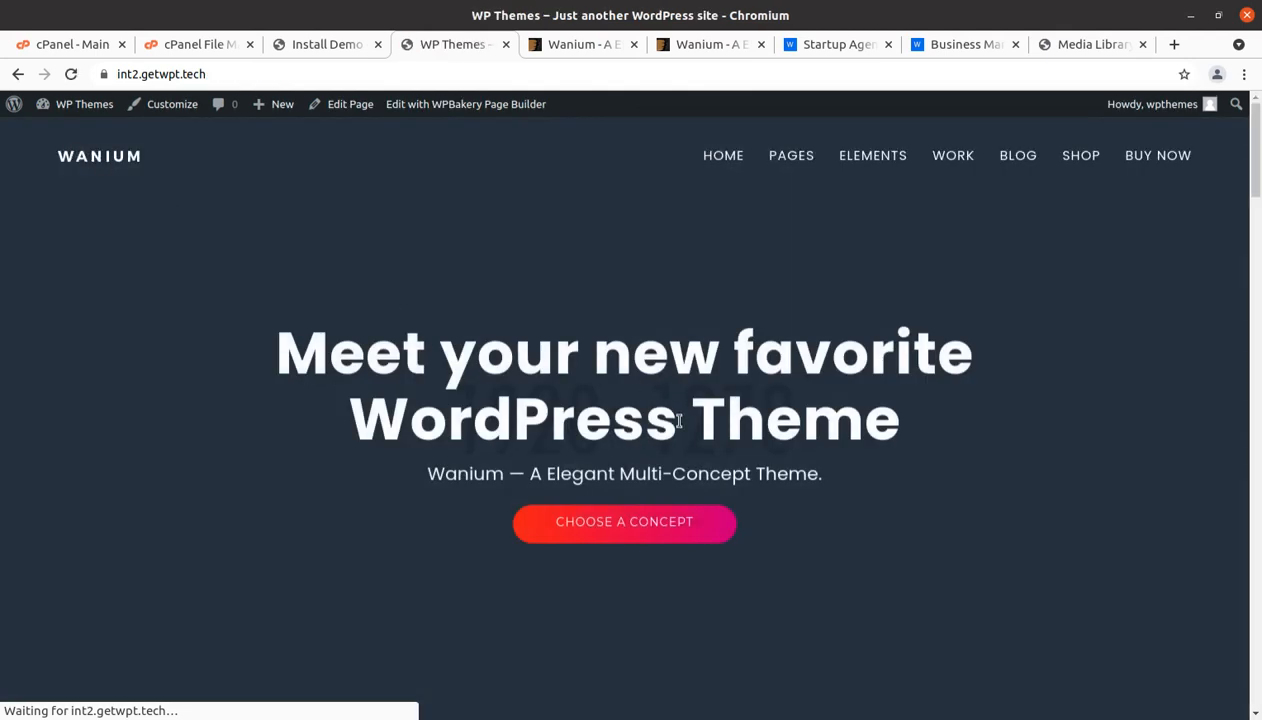
Examine the home page from the demo thumbnails through the Premium & Top Quality features and Customer Support to the closing theme banner.
scroll(679, 421, down, 8)
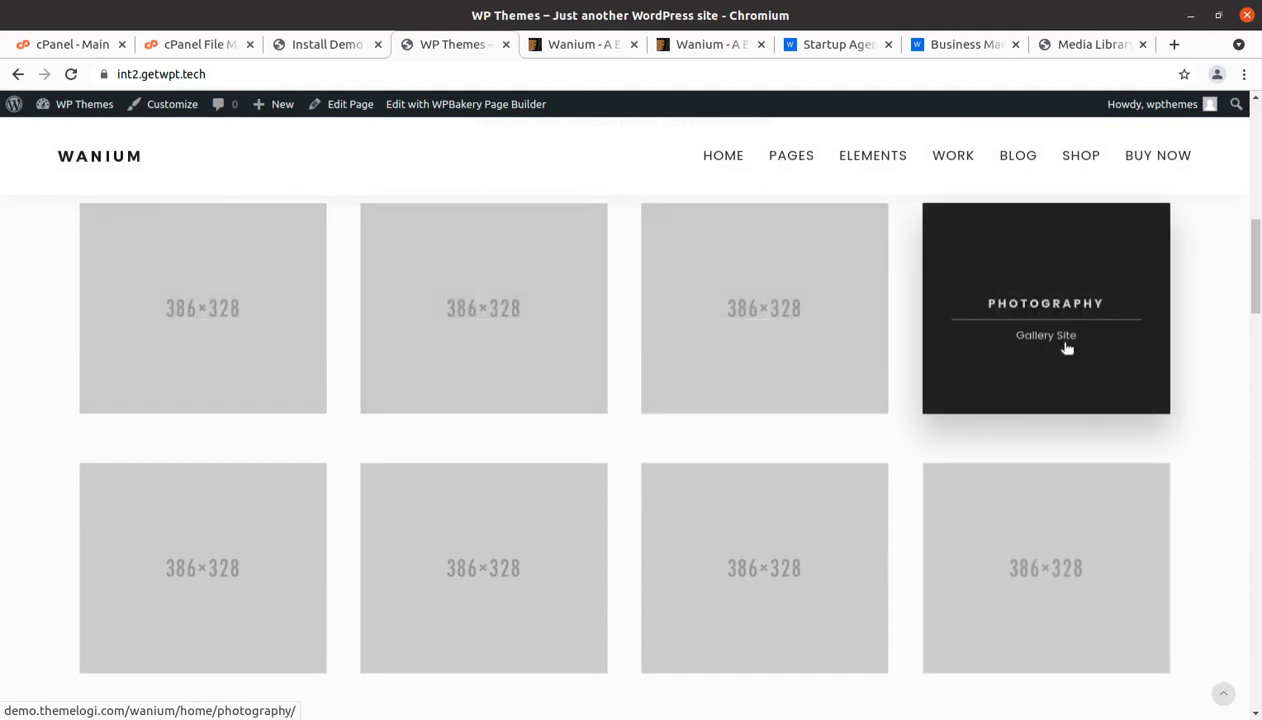
scroll(1067, 347, down, 3)
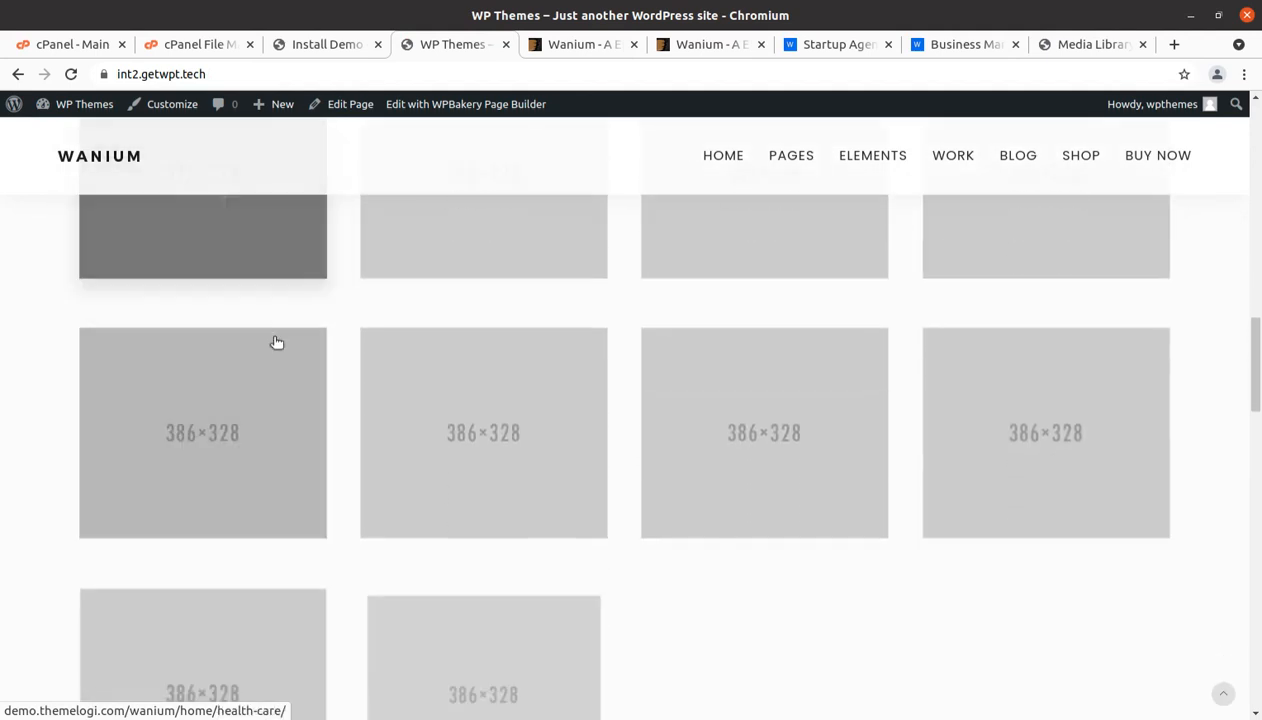
scroll(389, 400, down, 3)
scroll(825, 411, down, 3)
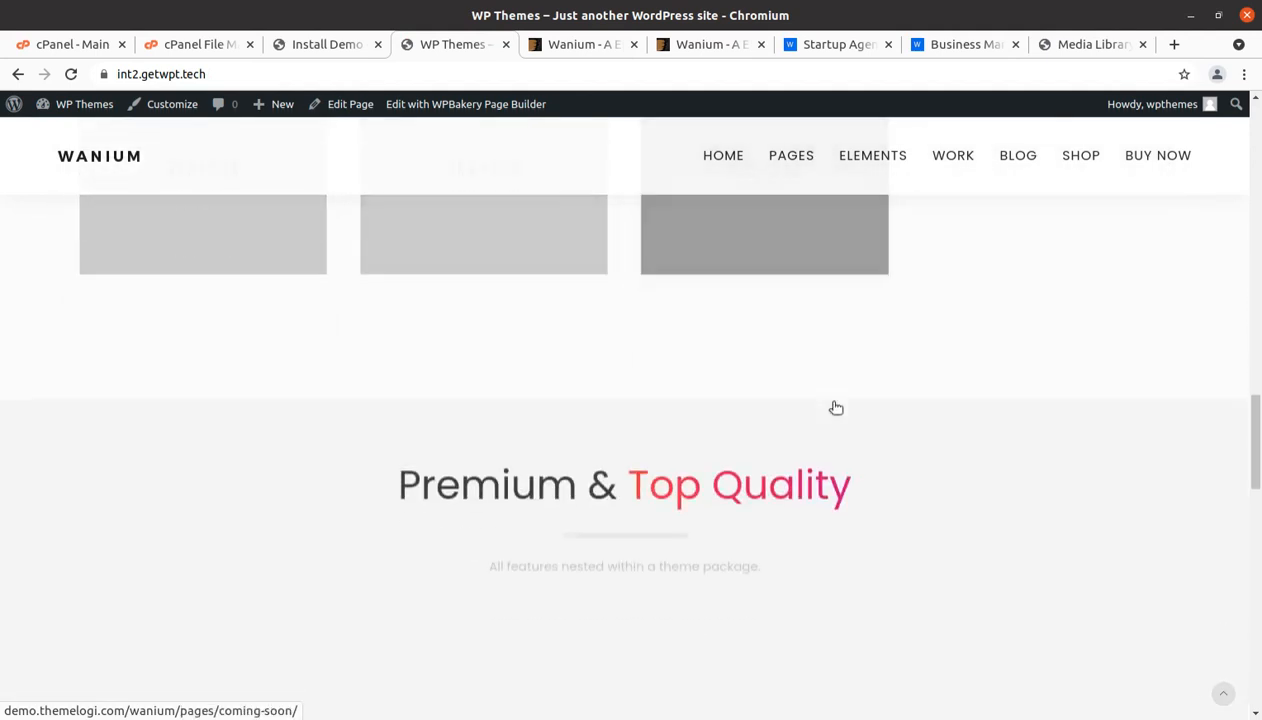
scroll(383, 357, down, 5)
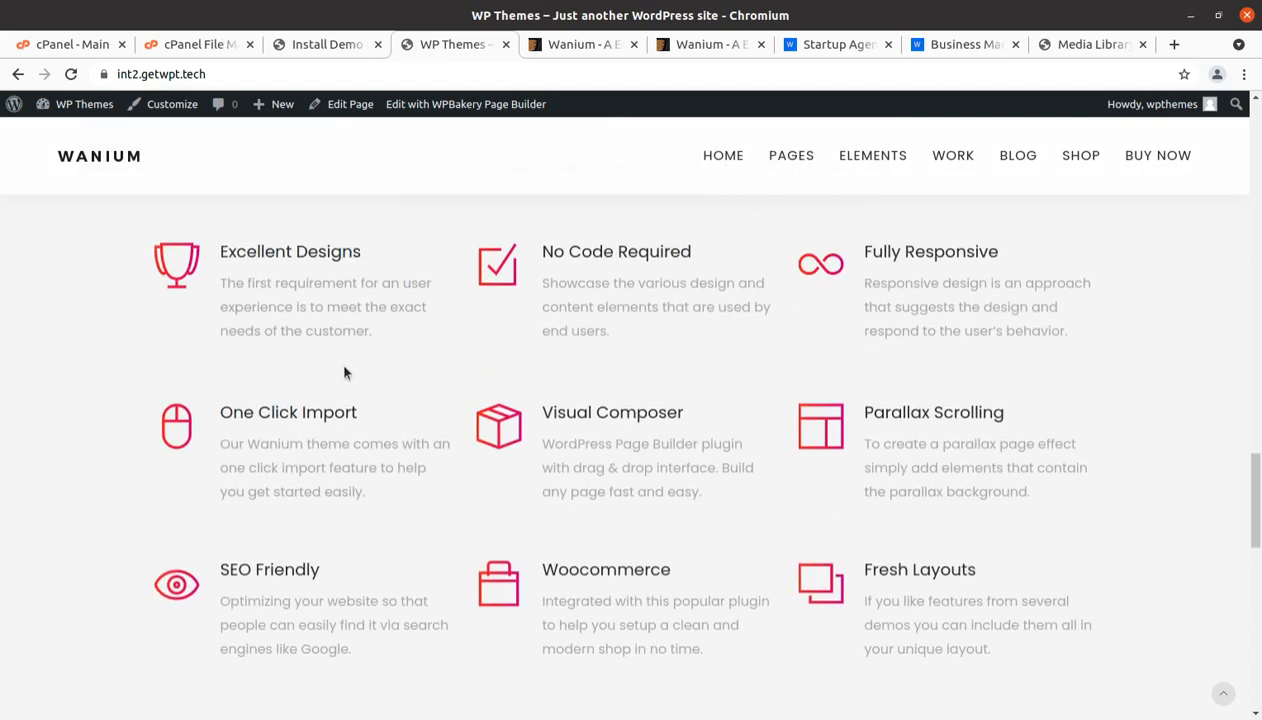
scroll(499, 397, down, 3)
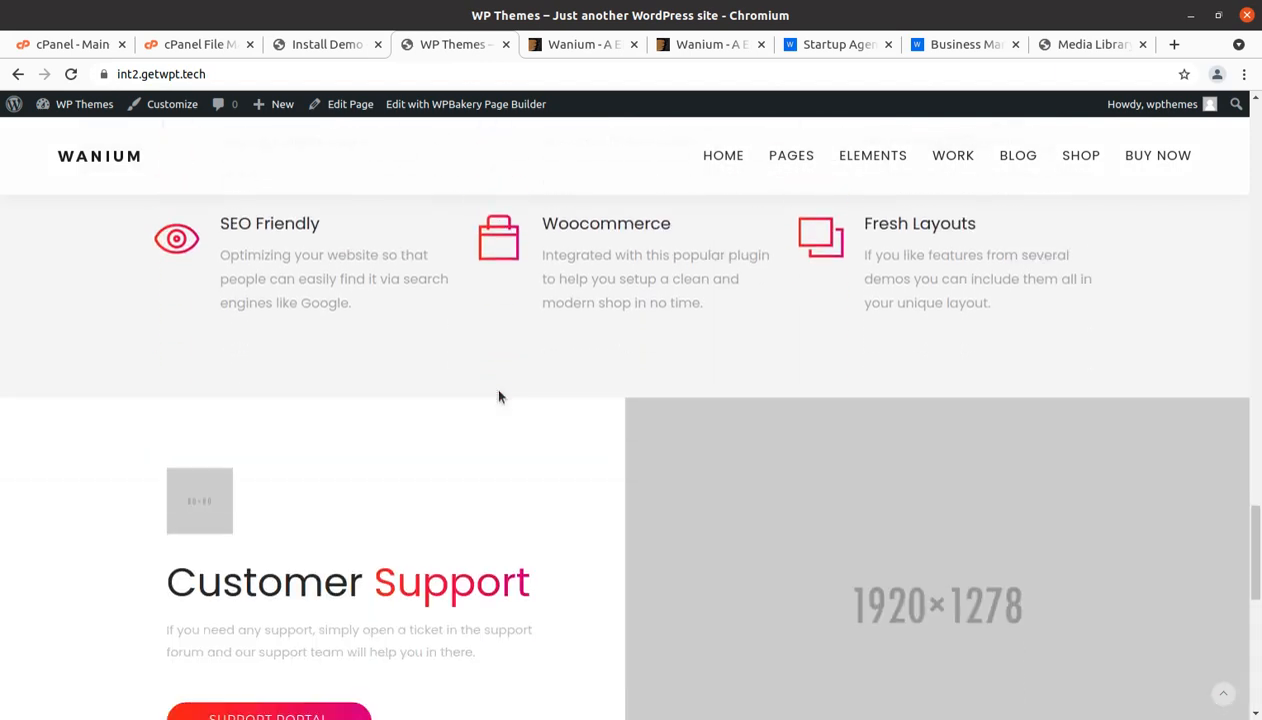
scroll(499, 397, down, 6)
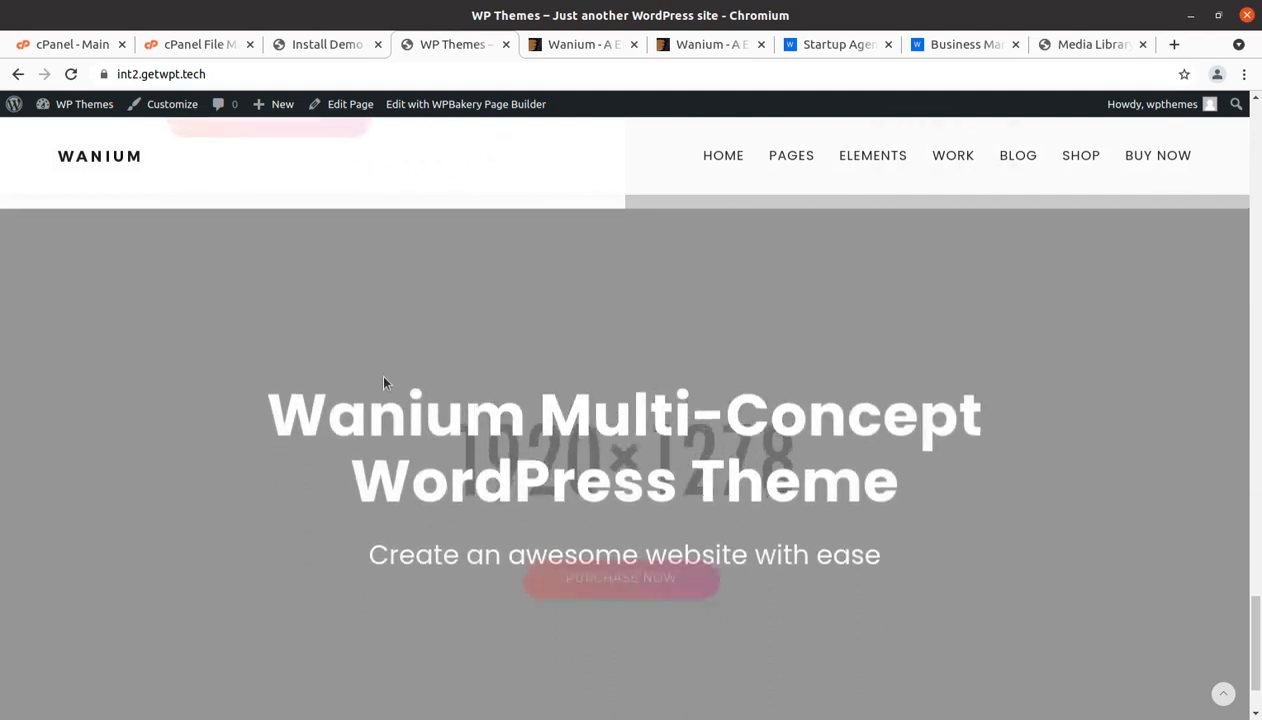
scroll(383, 380, down, 1)
scroll(383, 377, up, 2)
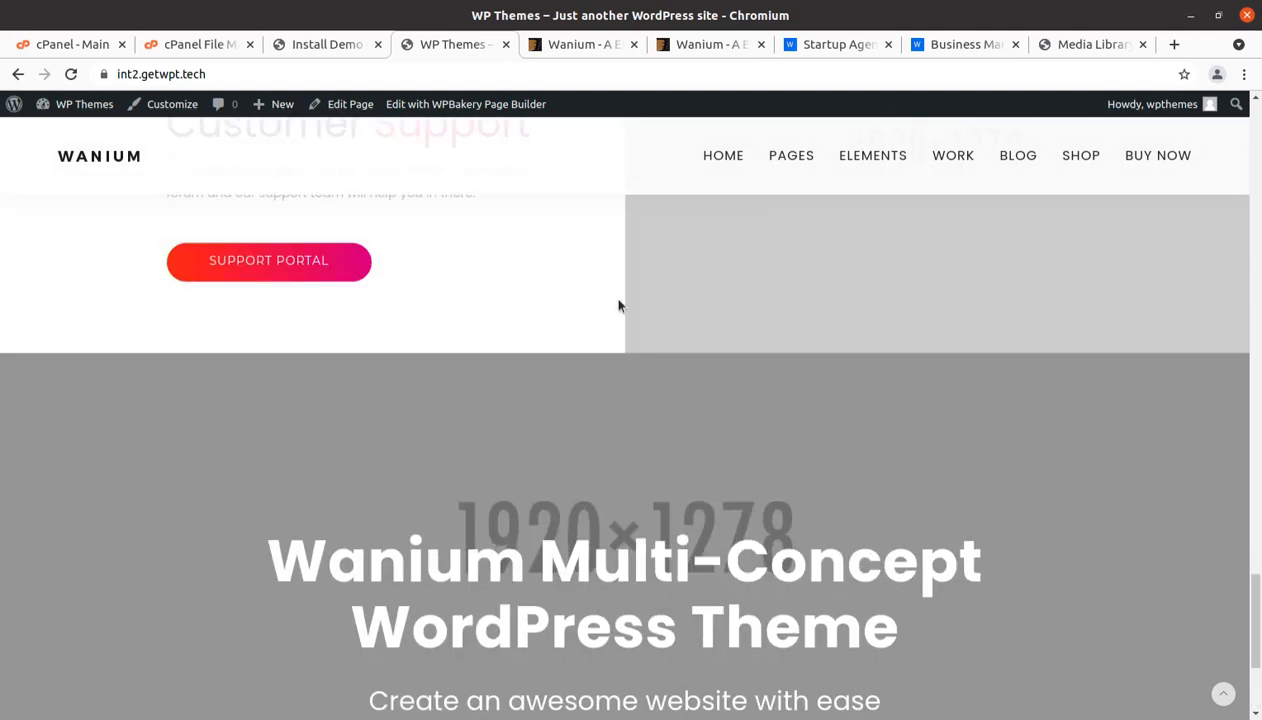
Check the Pages submenu and the other site navigation entries, and return to the home page's opening banner.
mouse_move(771, 175)
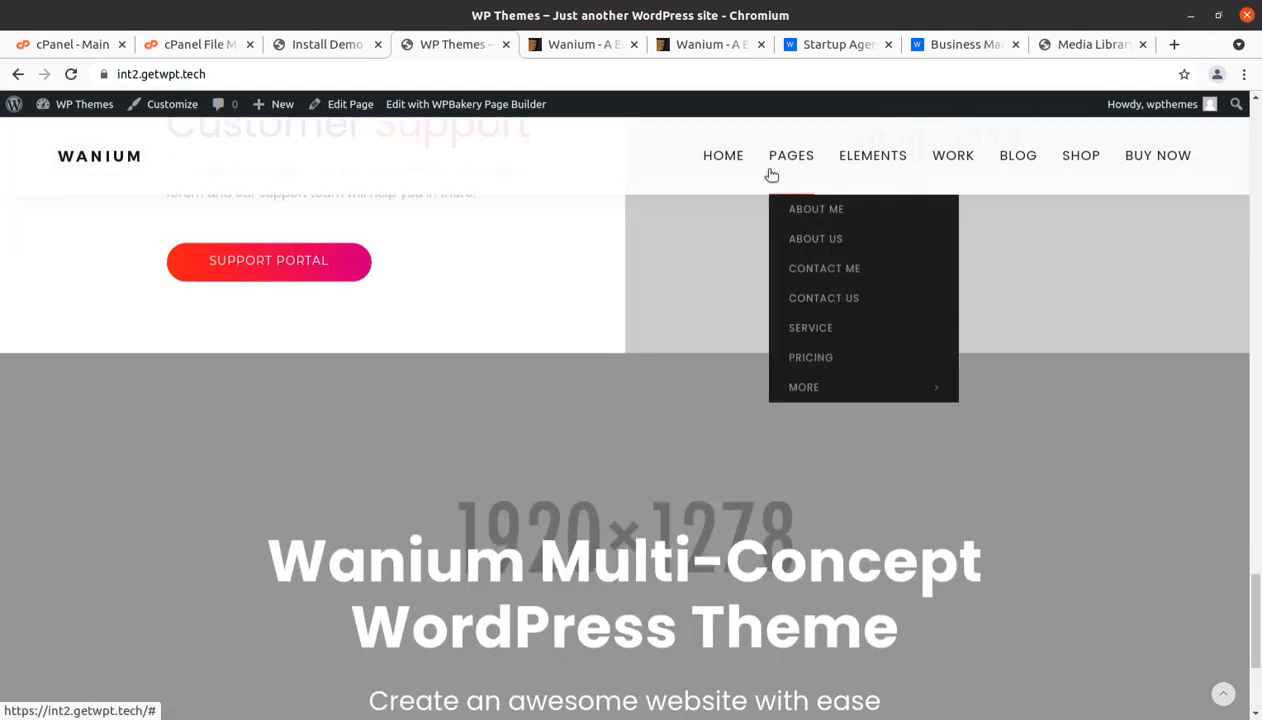
mouse_move(943, 162)
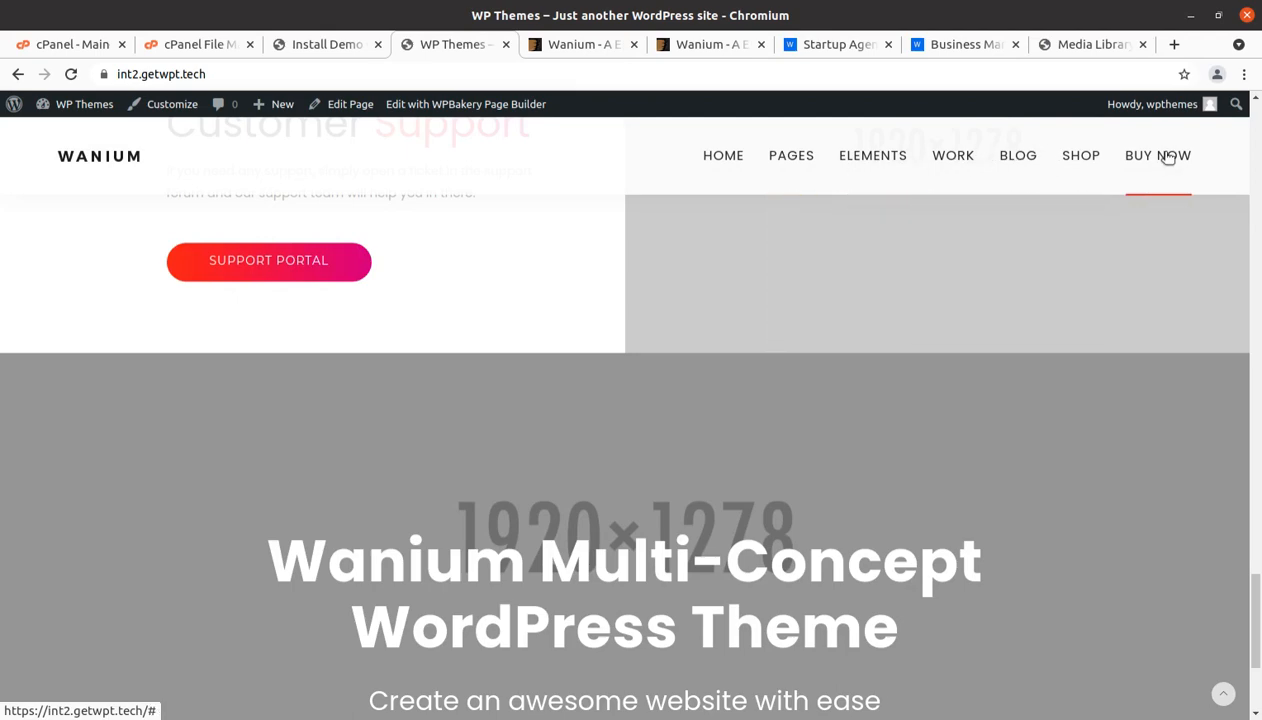
scroll(797, 388, up, 5)
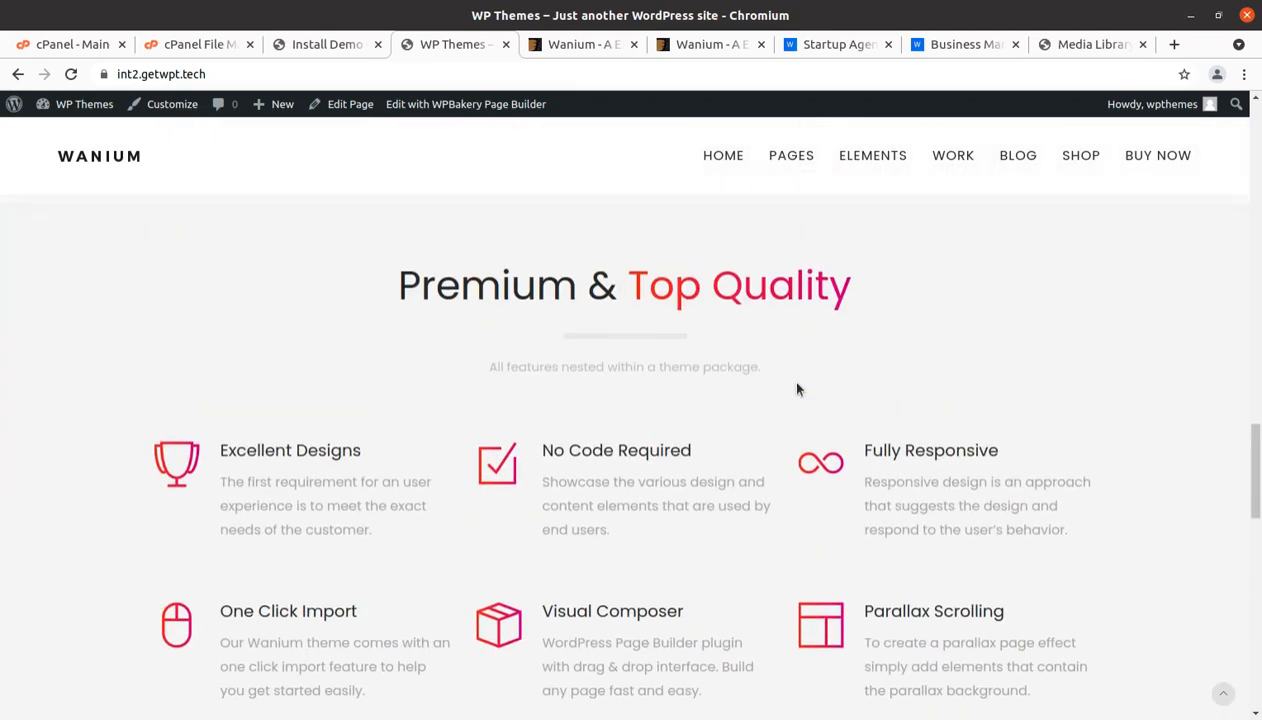
scroll(797, 388, up, 10)
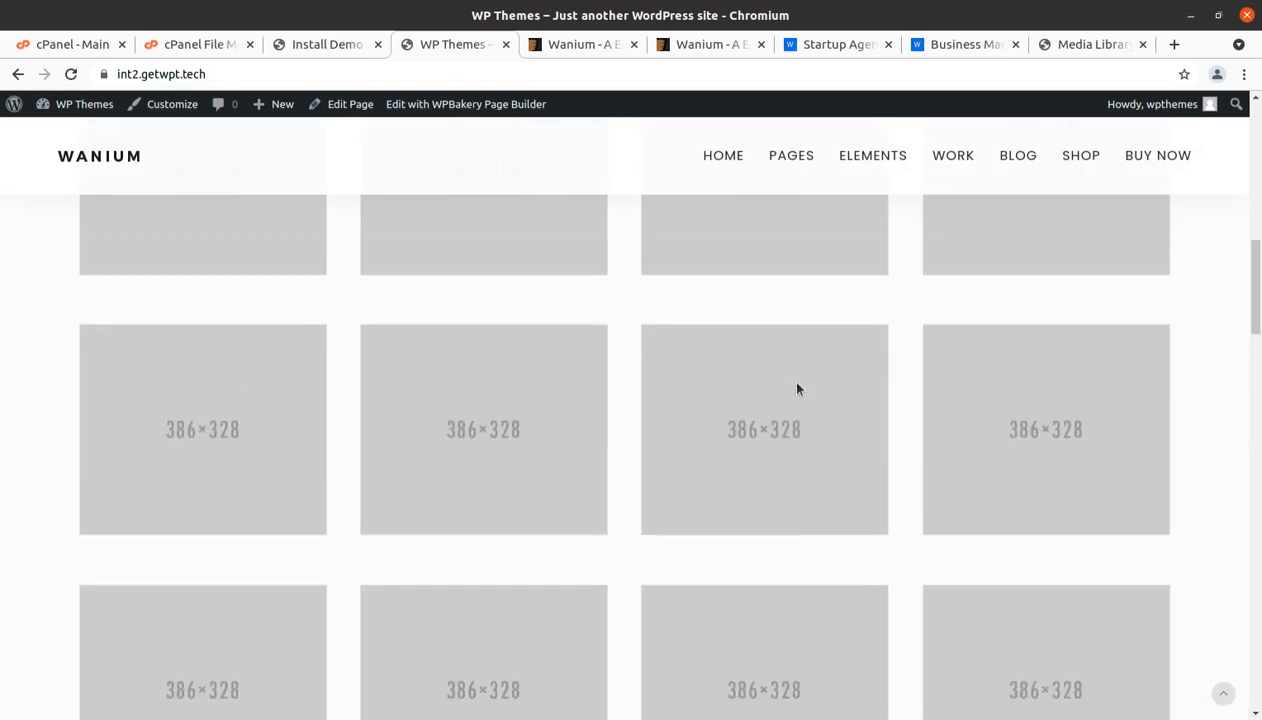
scroll(797, 388, up, 10)
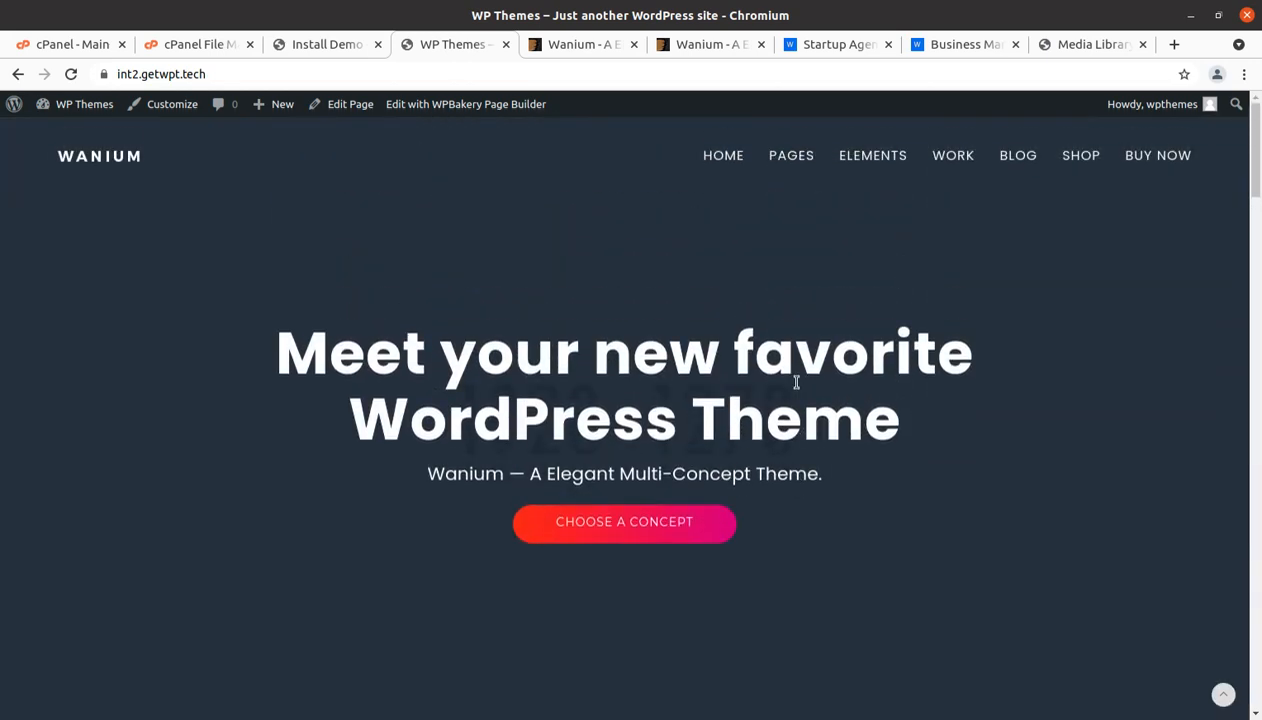
Return to the WordPress admin, go to its Dashboard and open Wanium Customize in a new browser tab.
click(330, 45)
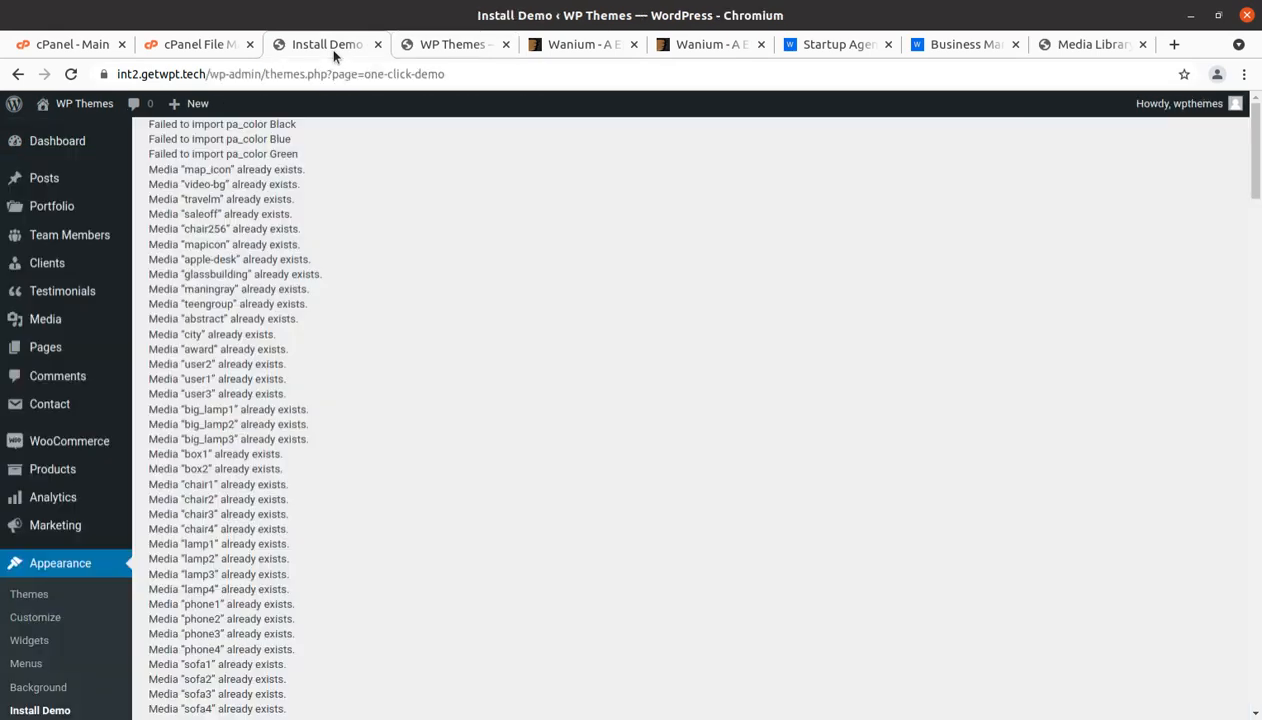
click(55, 146)
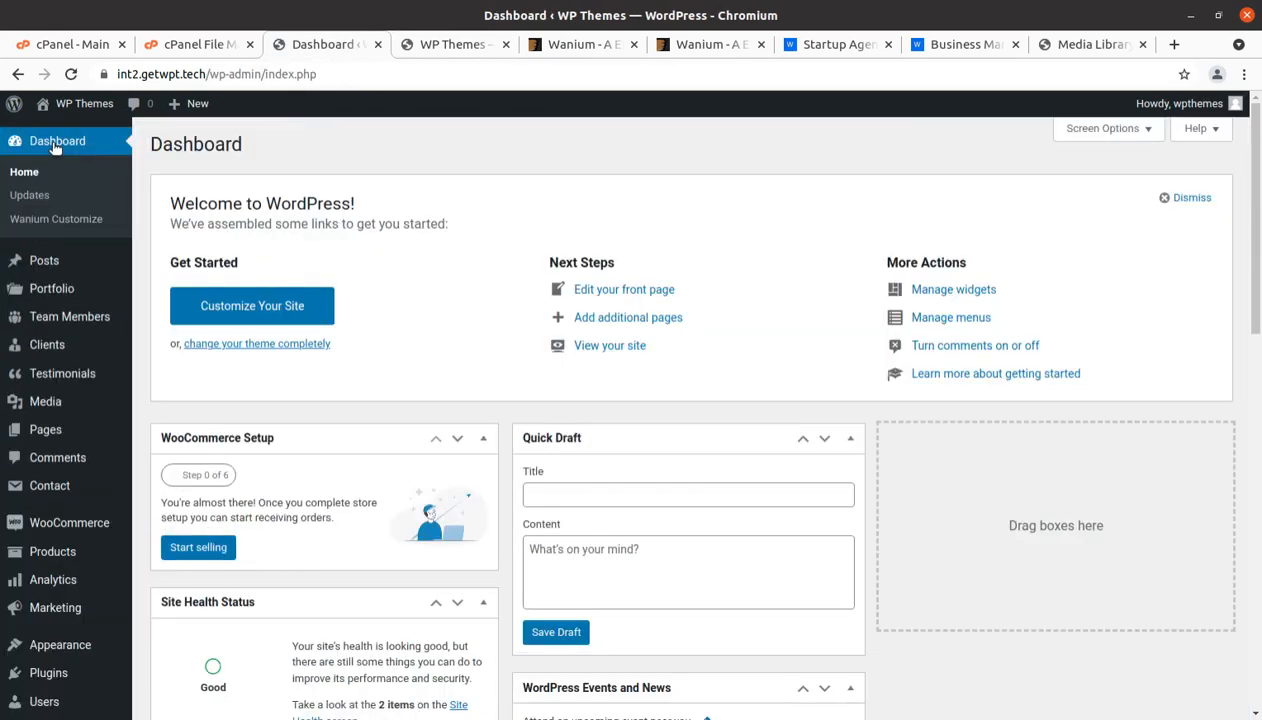
middle_click(35, 218)
click(410, 44)
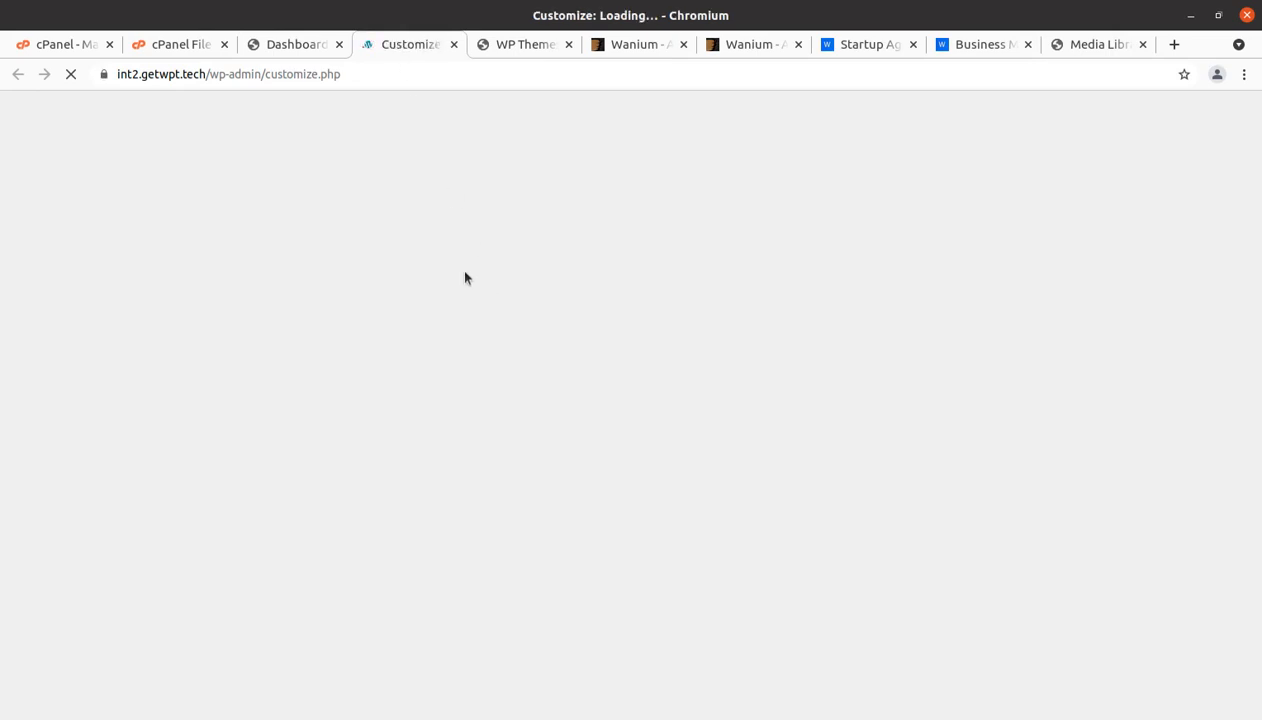
Look through the Dashboard's admin menu, including the Appearance, Media, WPBakery Page Builder and WooCommerce entries.
click(296, 46)
scroll(50, 360, down, 3)
mouse_move(84, 508)
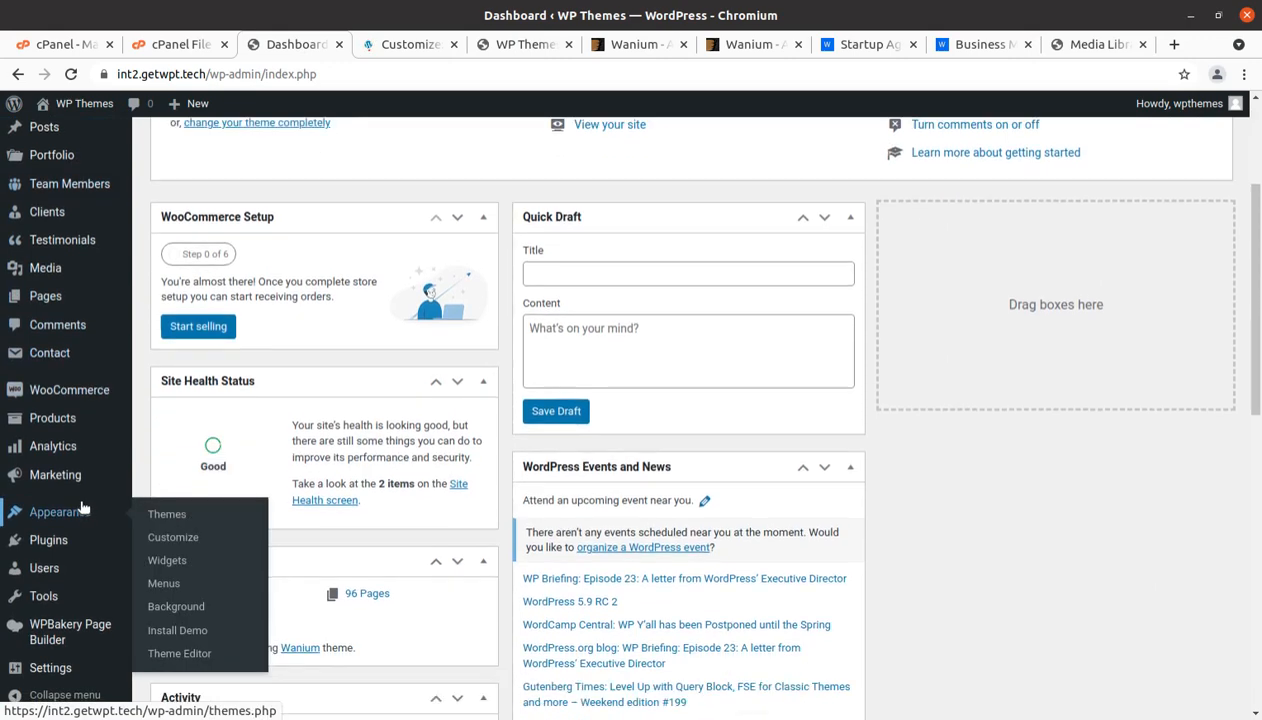
scroll(62, 560, down, 4)
scroll(55, 650, up, 4)
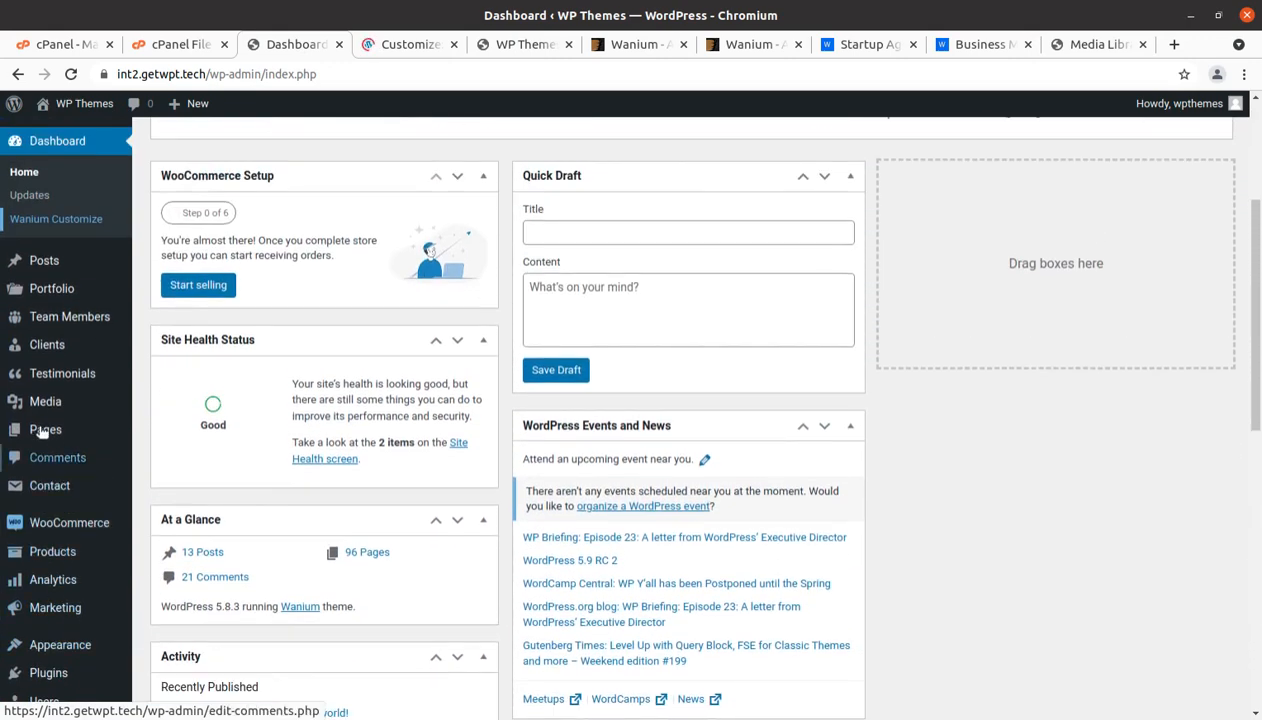
mouse_move(65, 388)
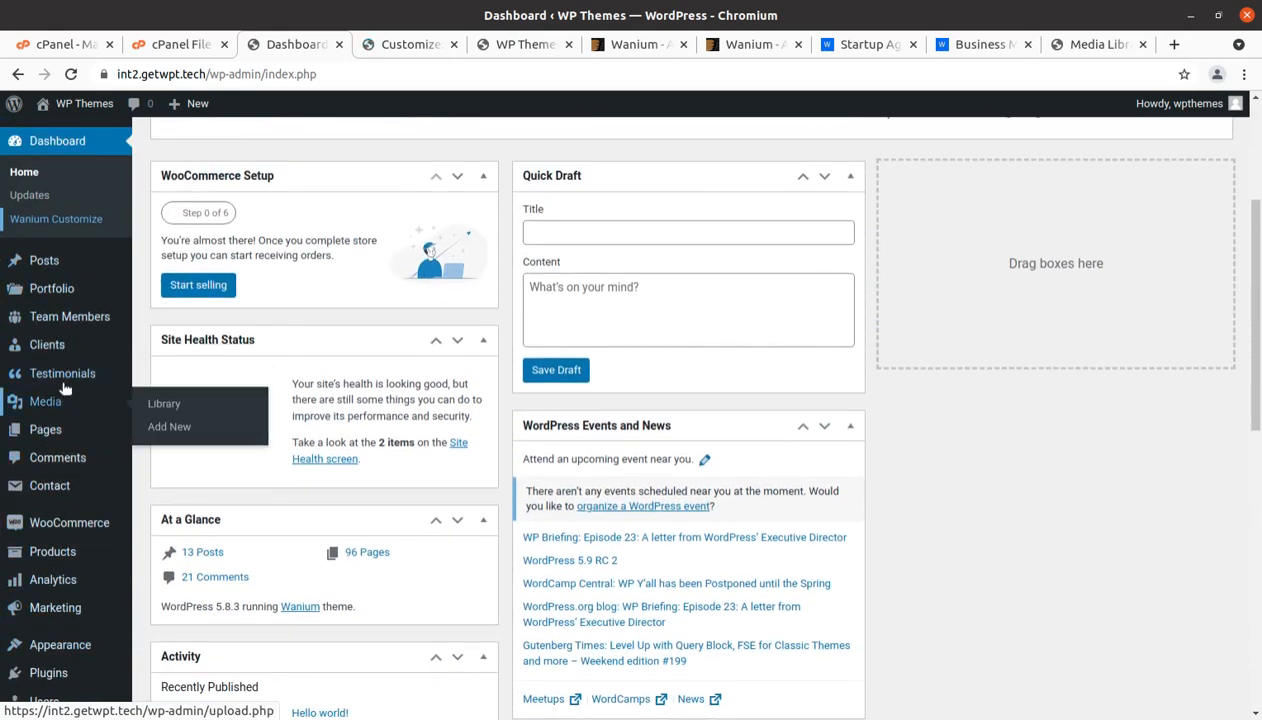
scroll(62, 410, down, 2)
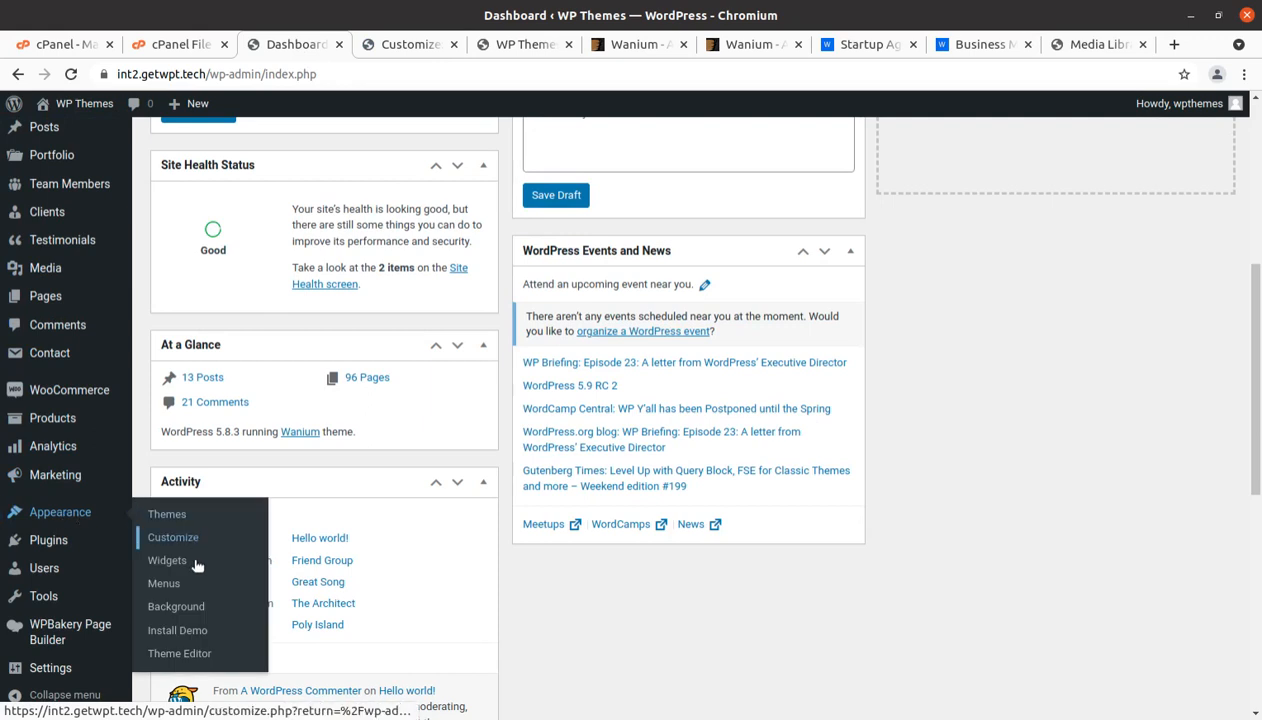
mouse_move(60, 626)
scroll(60, 624, up, 1)
scroll(60, 624, down, 1)
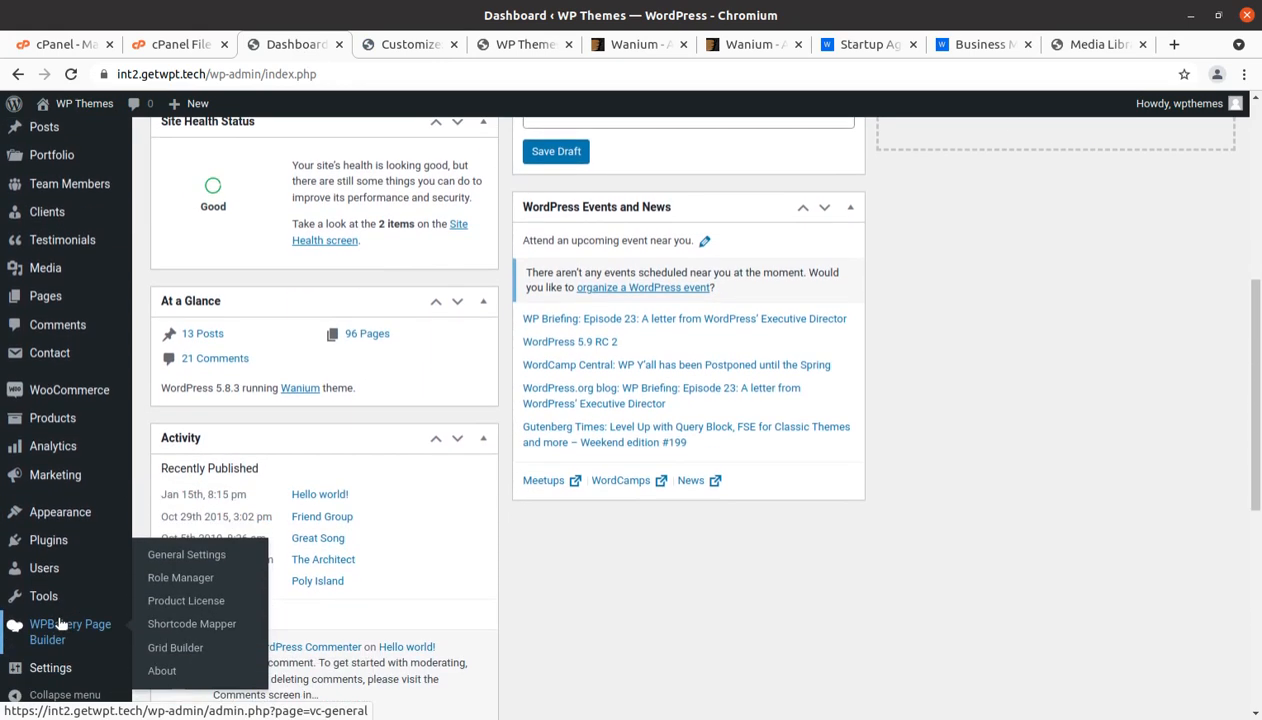
scroll(60, 640, up, 3)
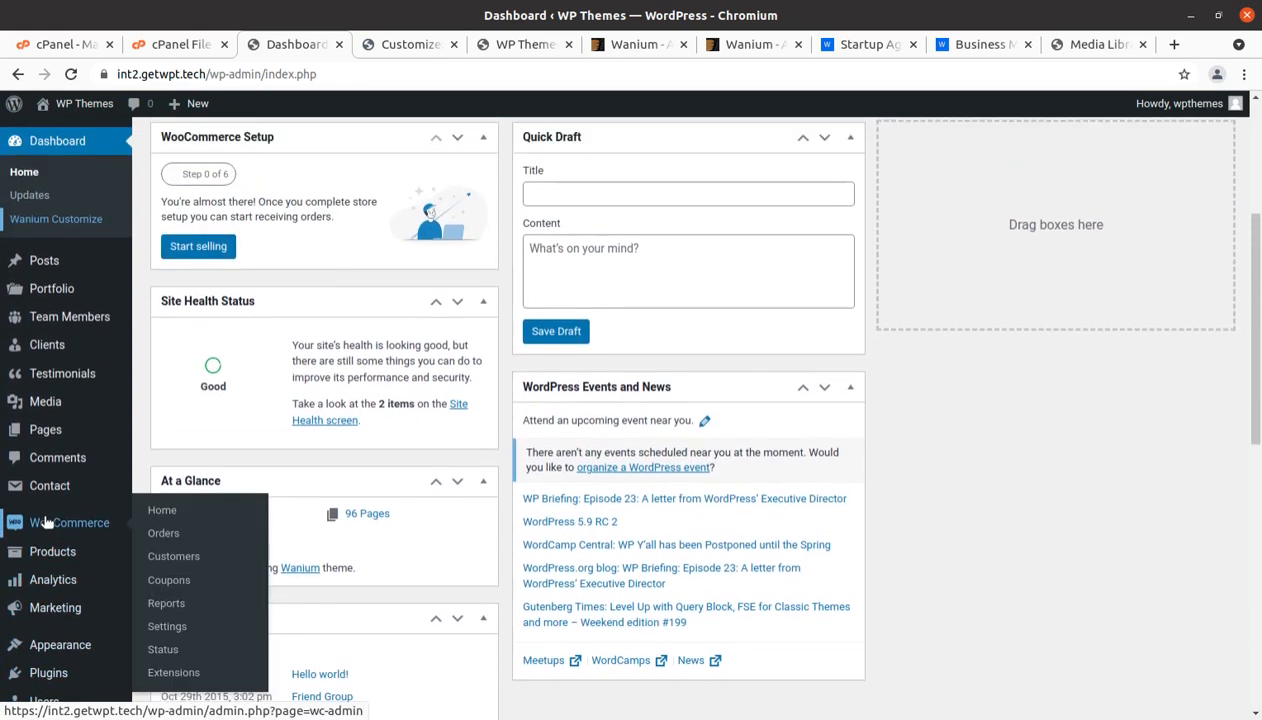
scroll(45, 500, up, 4)
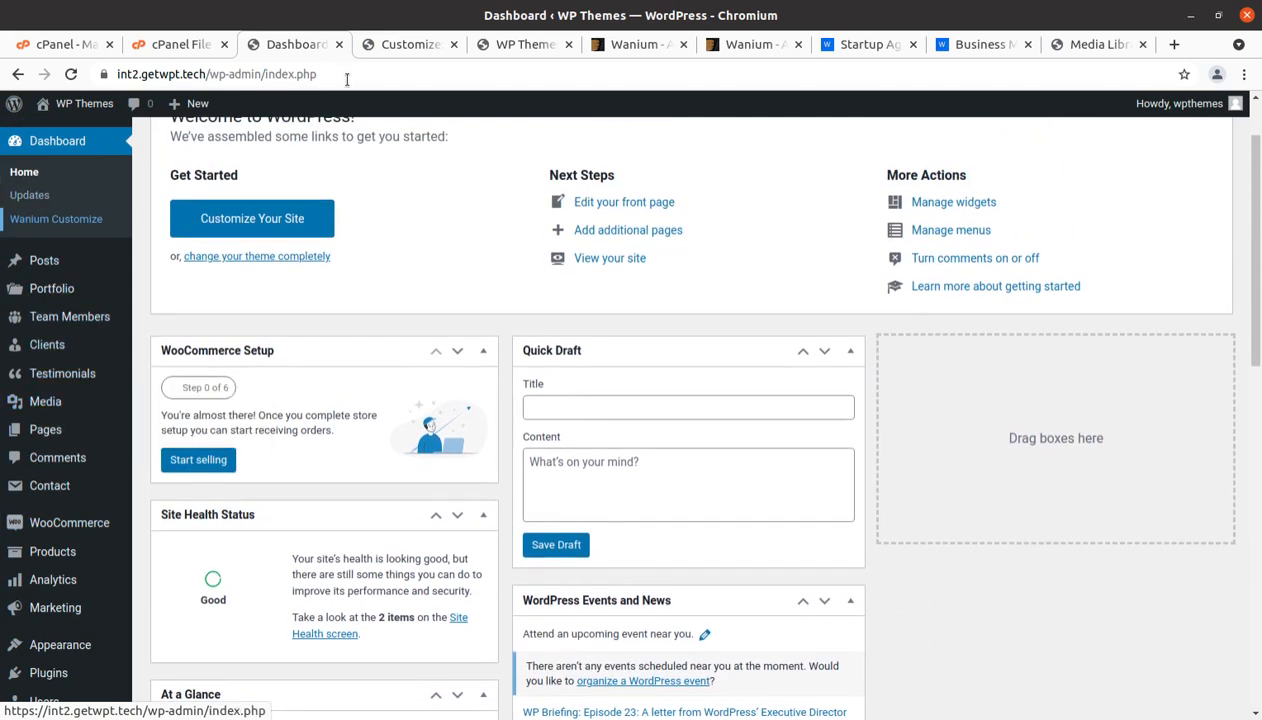
Go to the theme customizer and review its Site Identity, Colors and Background Image settings.
click(410, 45)
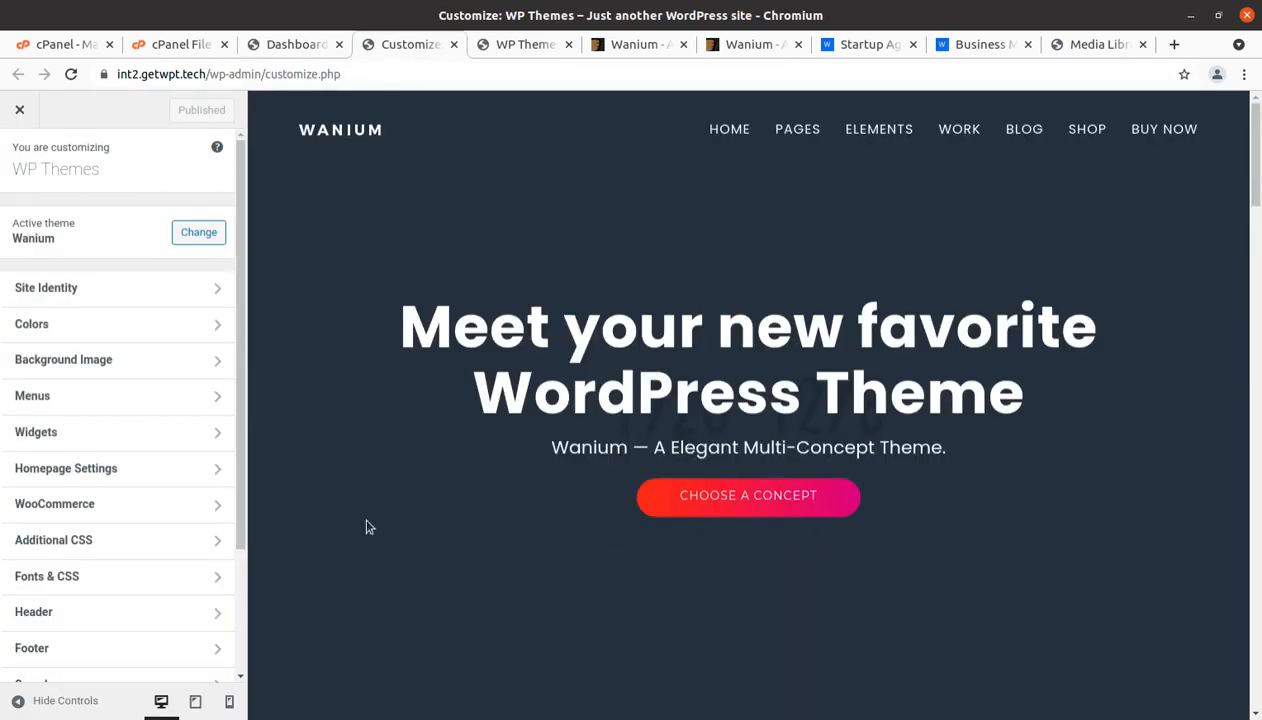
click(81, 293)
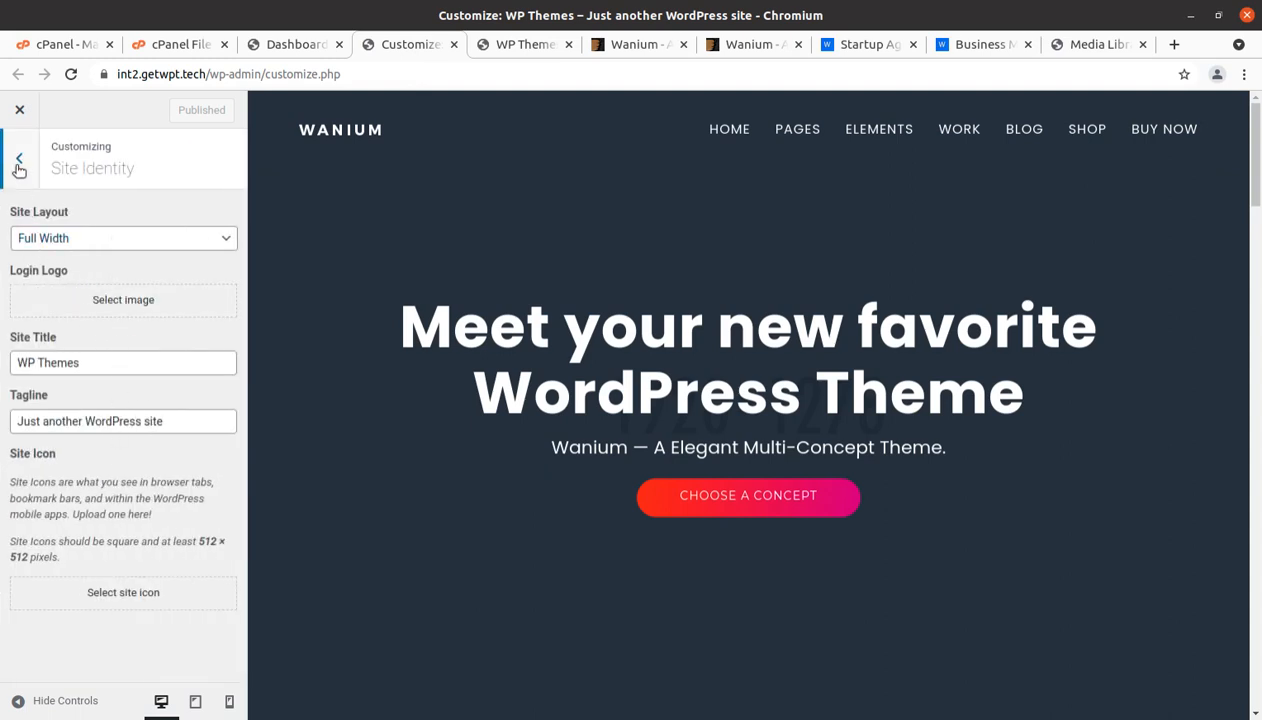
click(18, 162)
click(96, 332)
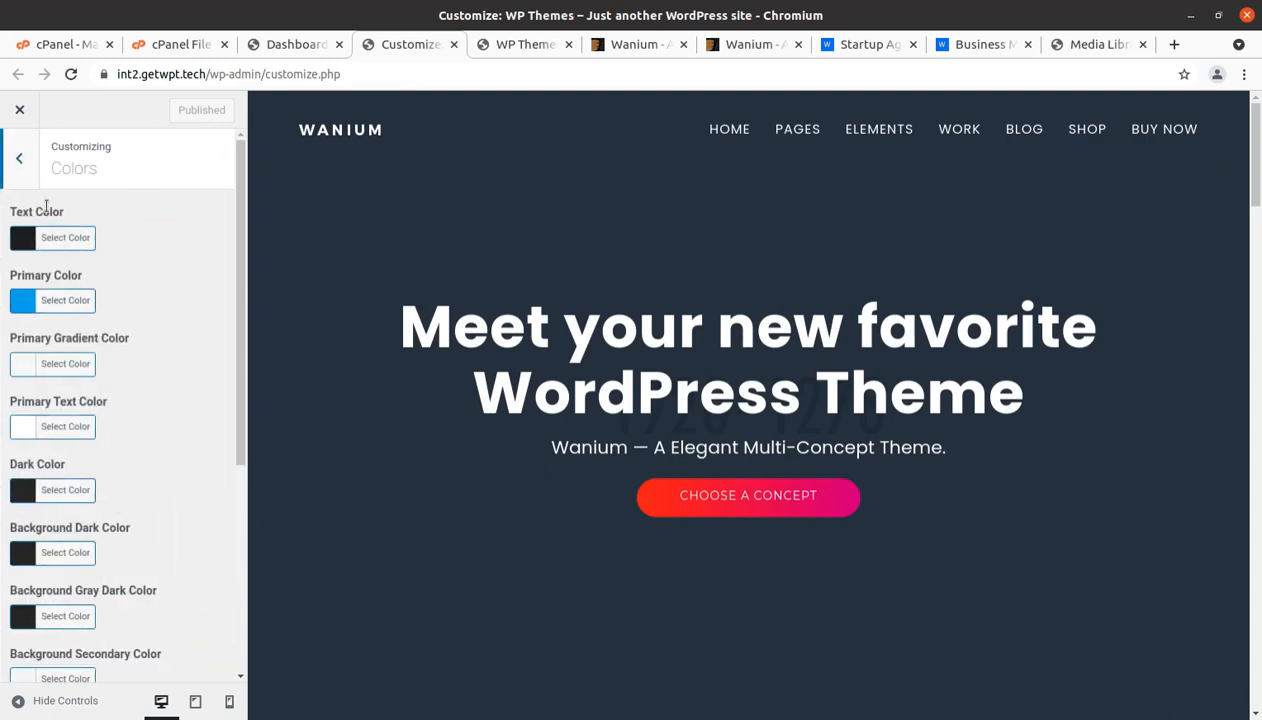
click(20, 161)
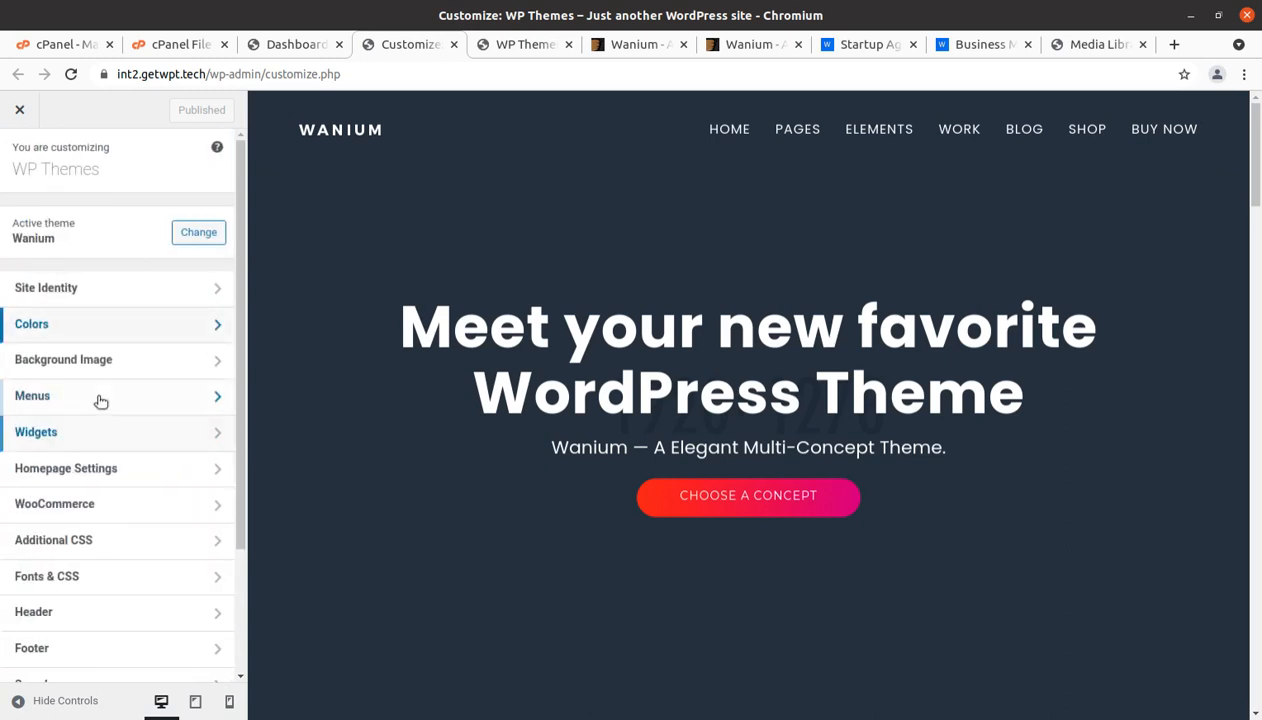
click(101, 362)
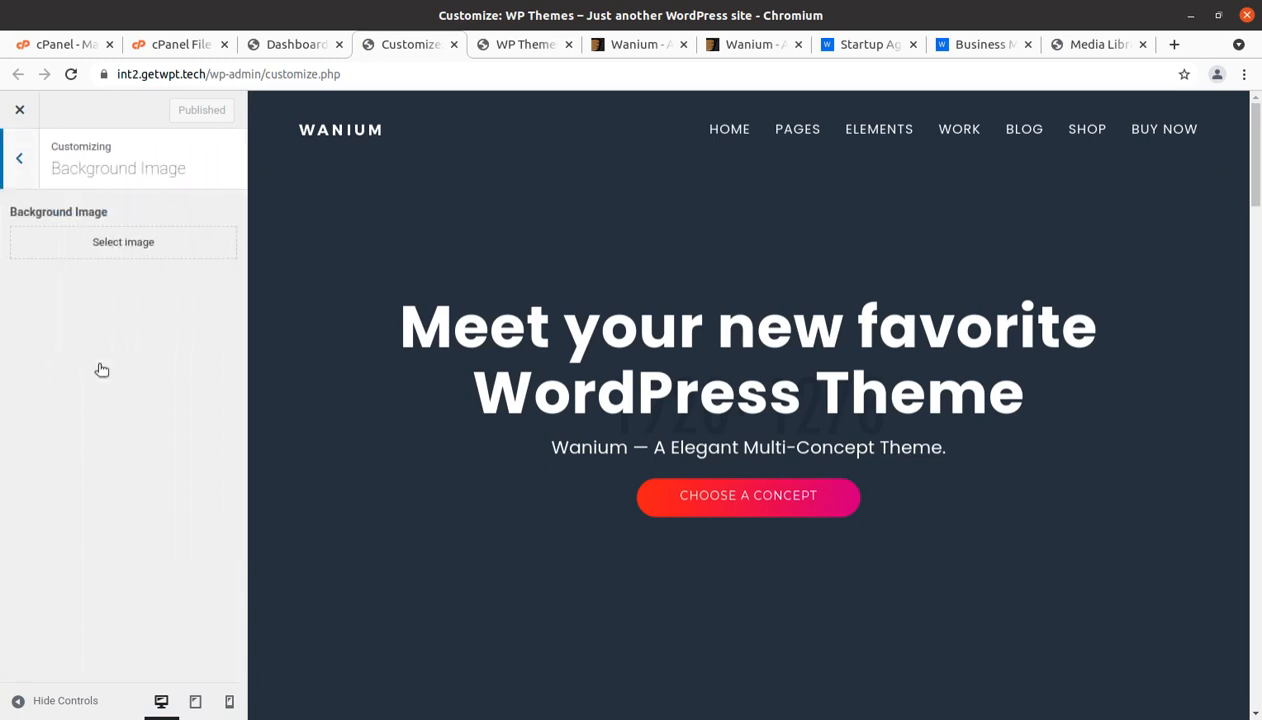
click(19, 162)
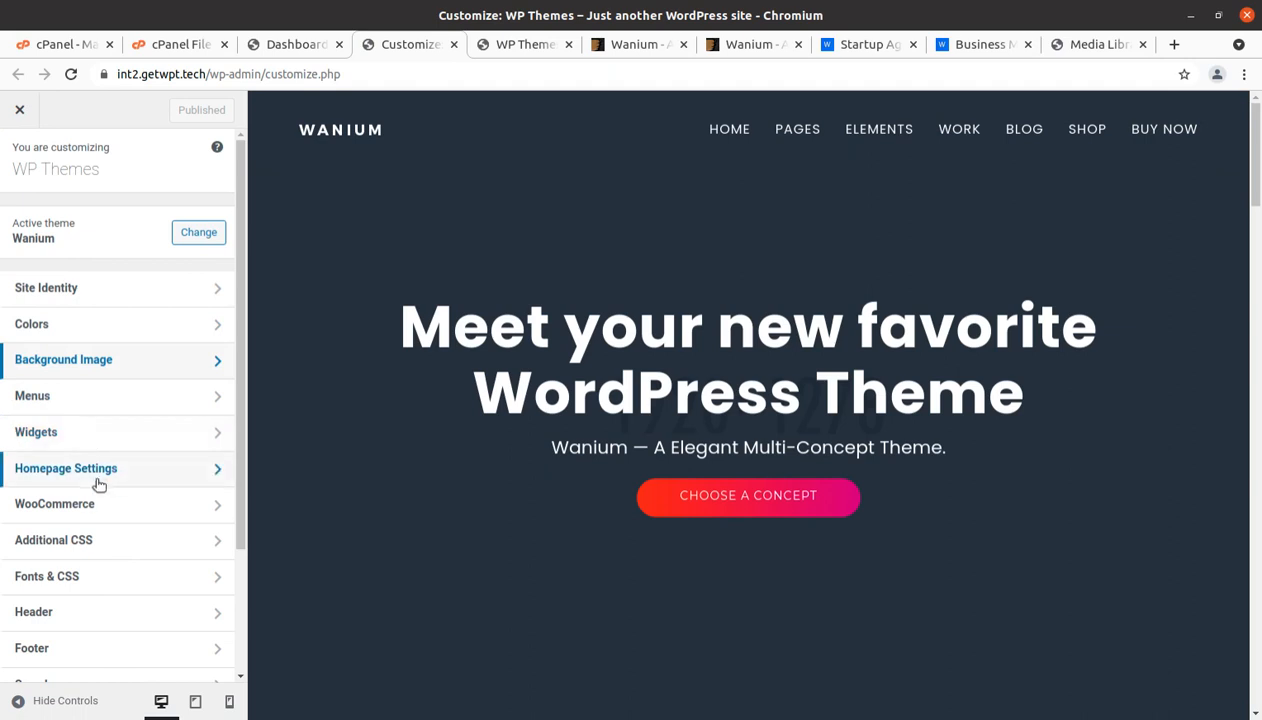
Review the customizer's Header settings, including logo, menu and layout options, and its Footer settings, returning to the section list.
scroll(133, 607, down, 3)
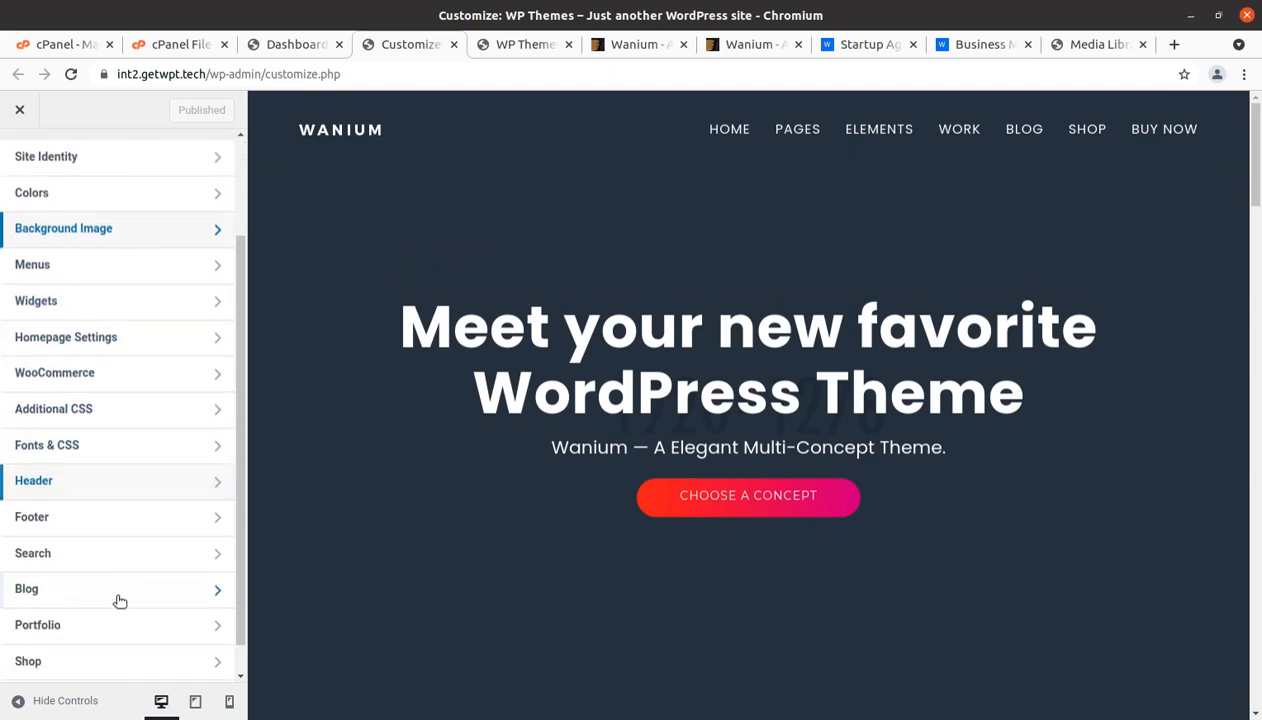
scroll(118, 507, down, 1)
click(77, 454)
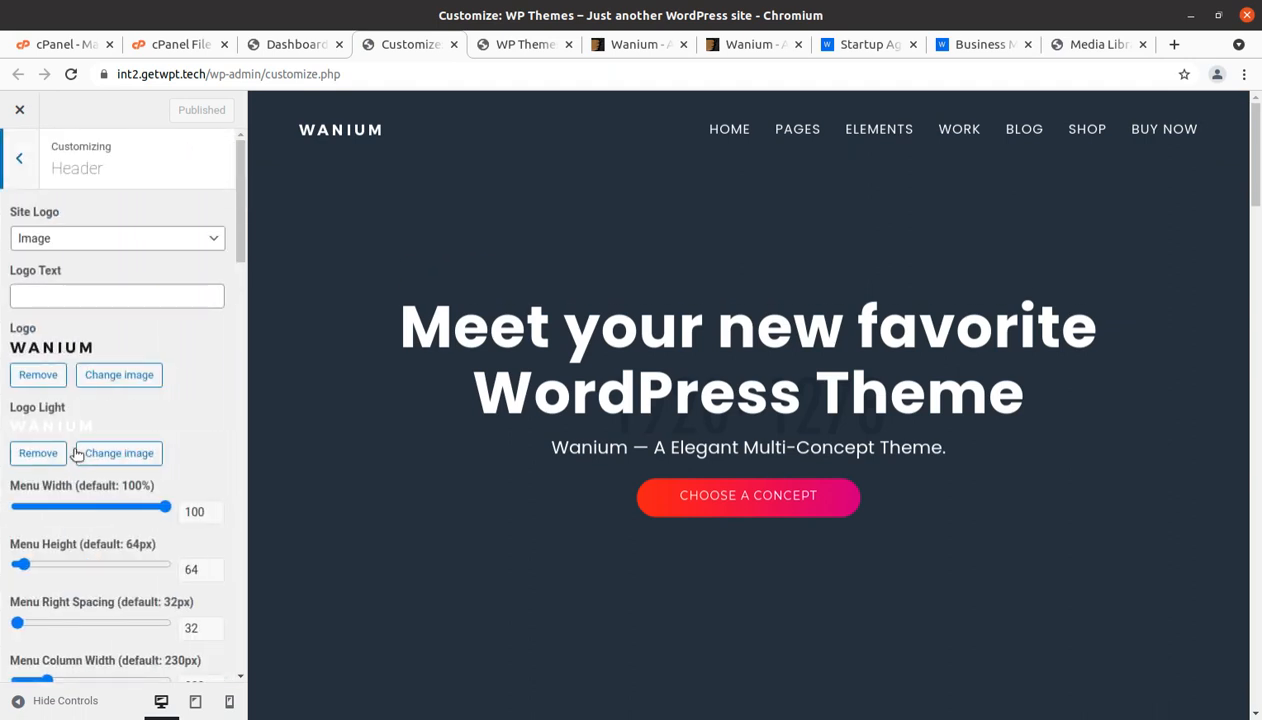
scroll(165, 430, down, 3)
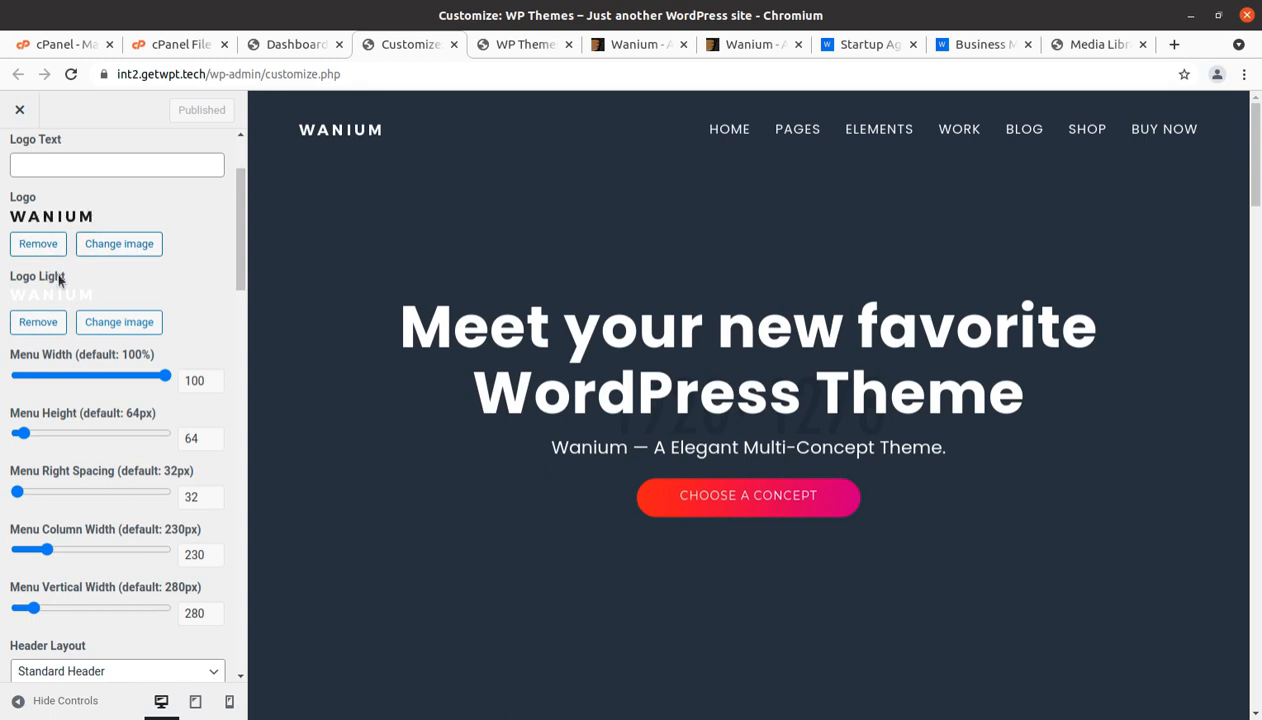
scroll(71, 330, down, 10)
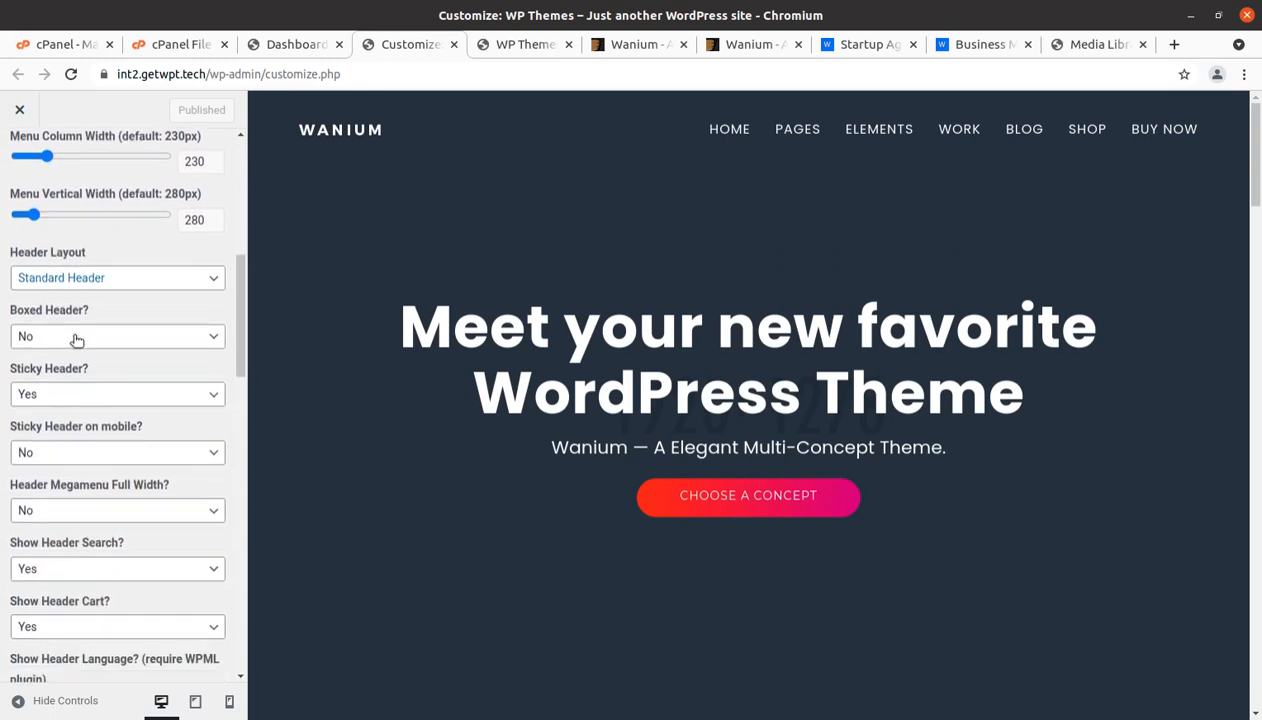
scroll(60, 260, up, 1)
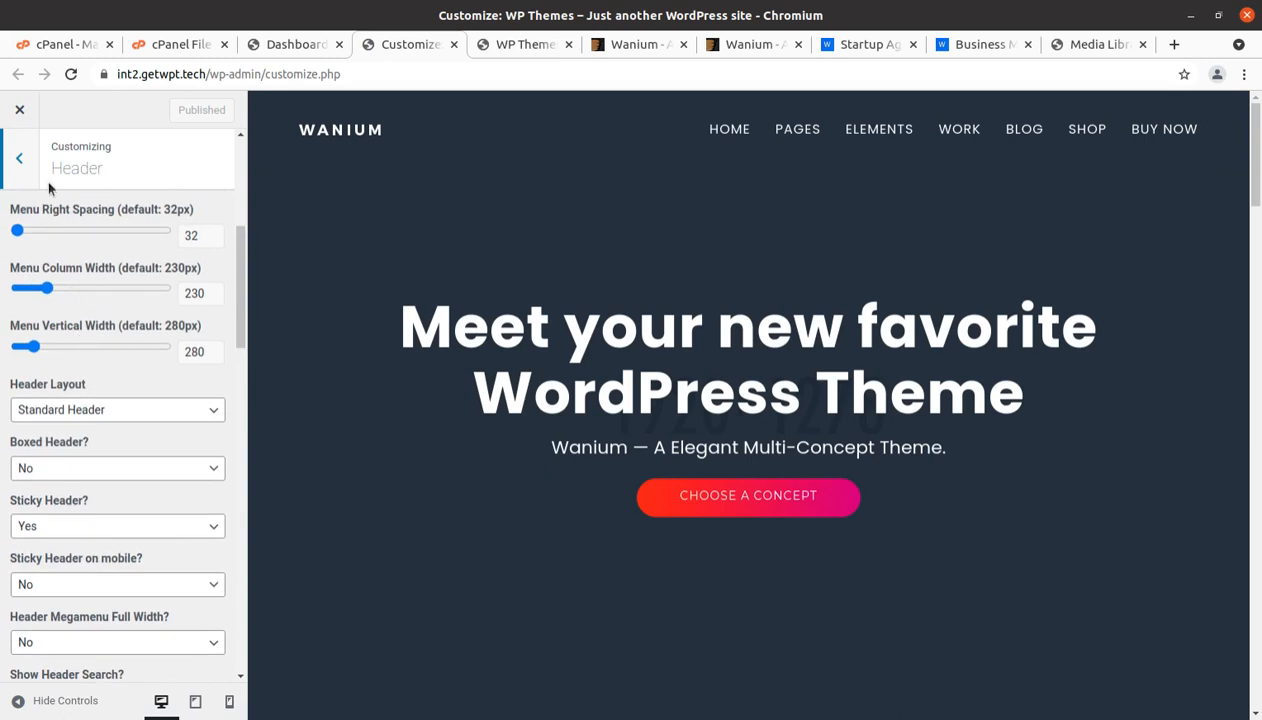
click(20, 159)
click(99, 486)
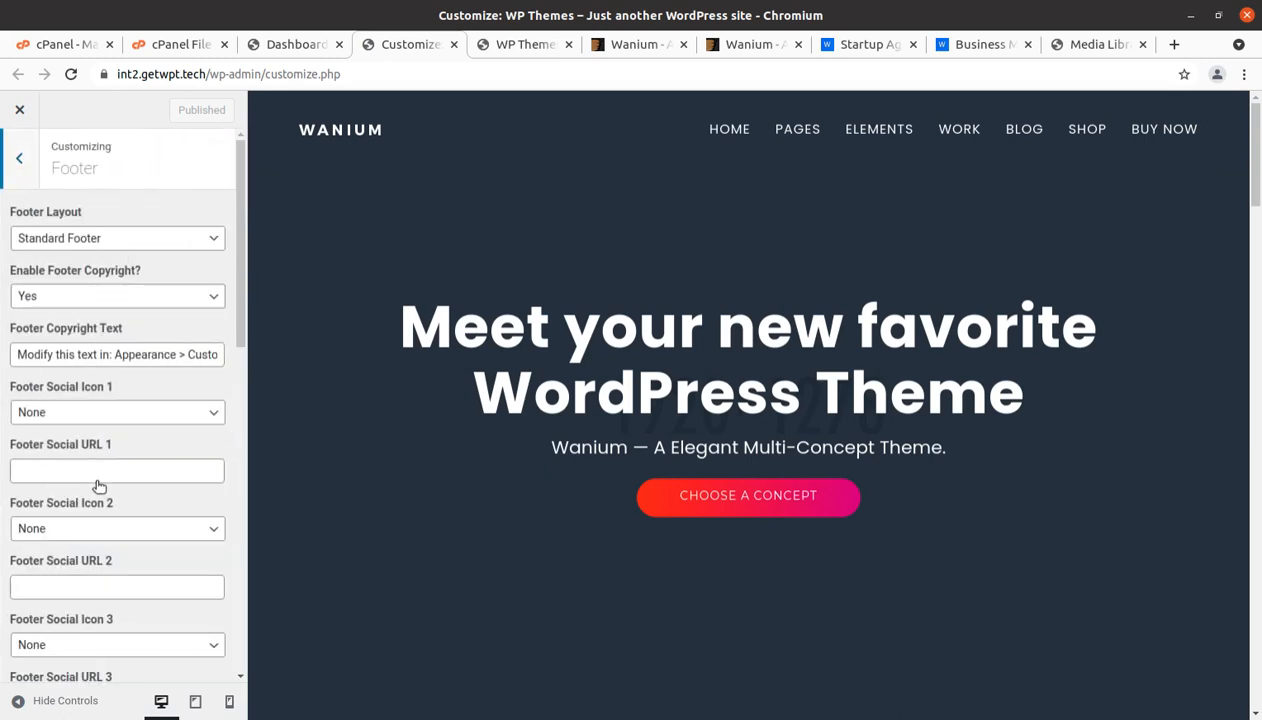
click(19, 162)
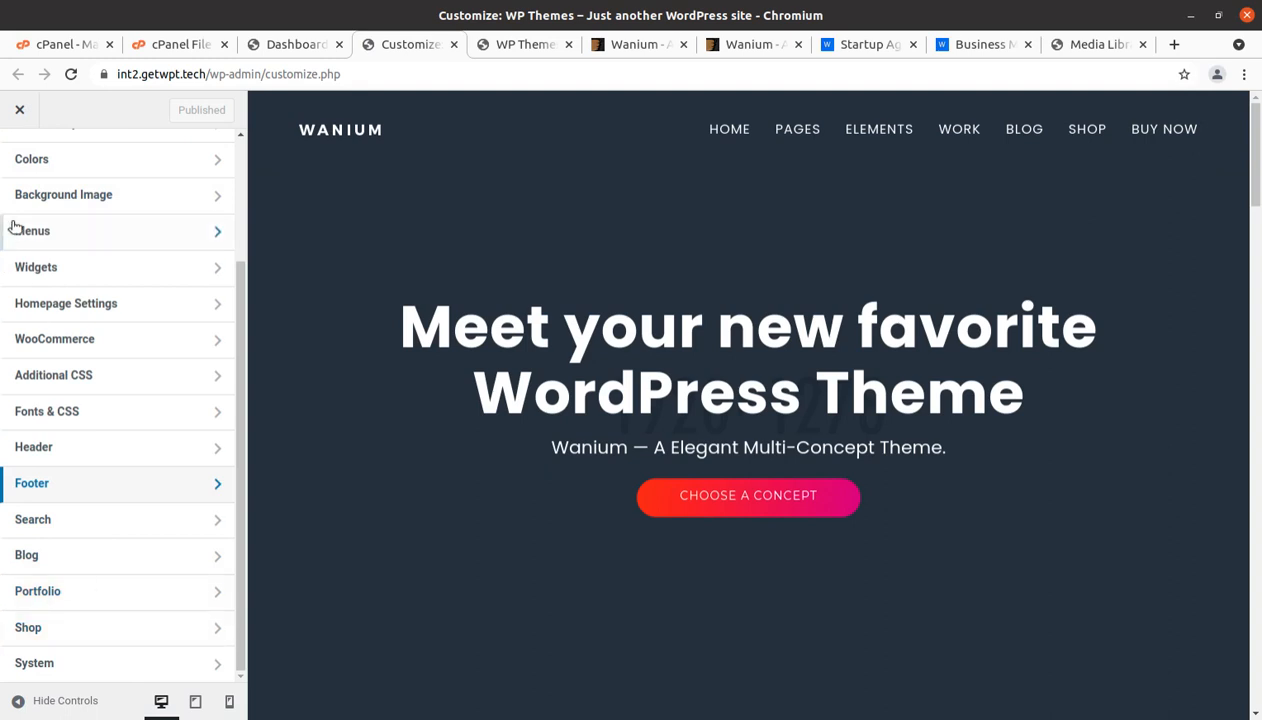
Close the theme customizer, switch to the live site, look over its homepage and reload it through the WANIUM logo.
scroll(195, 400, up, 3)
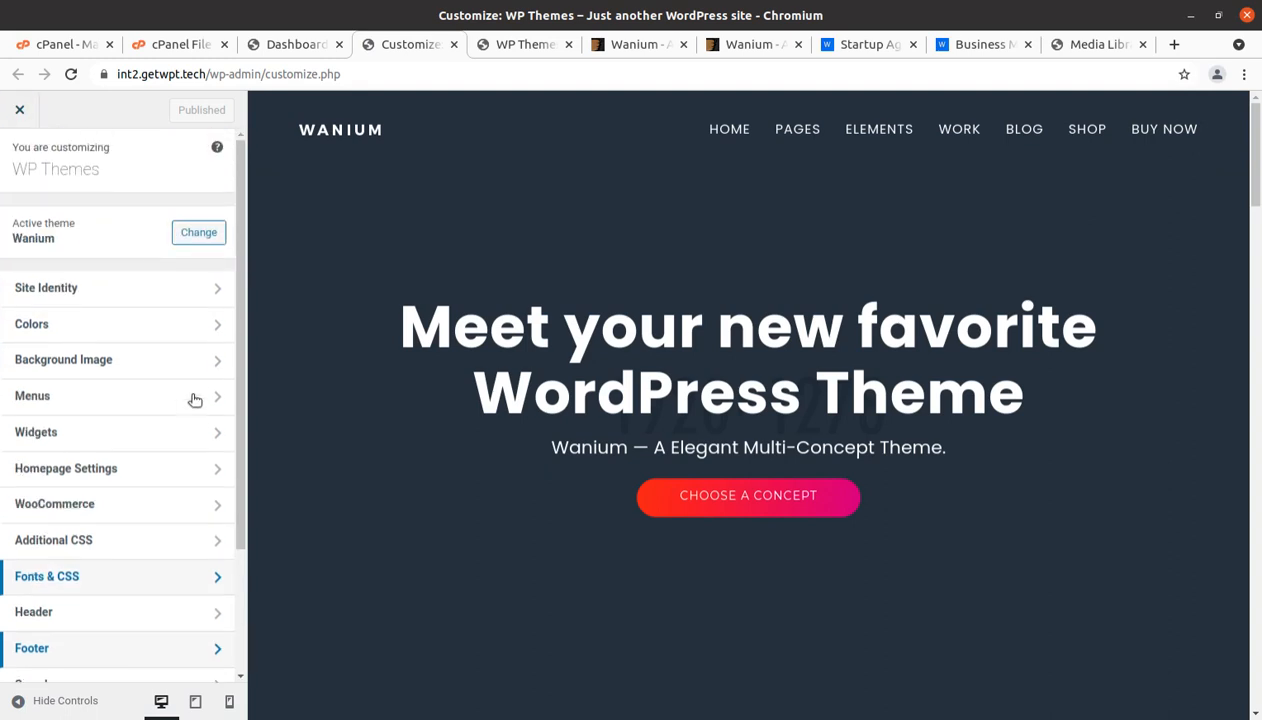
click(21, 112)
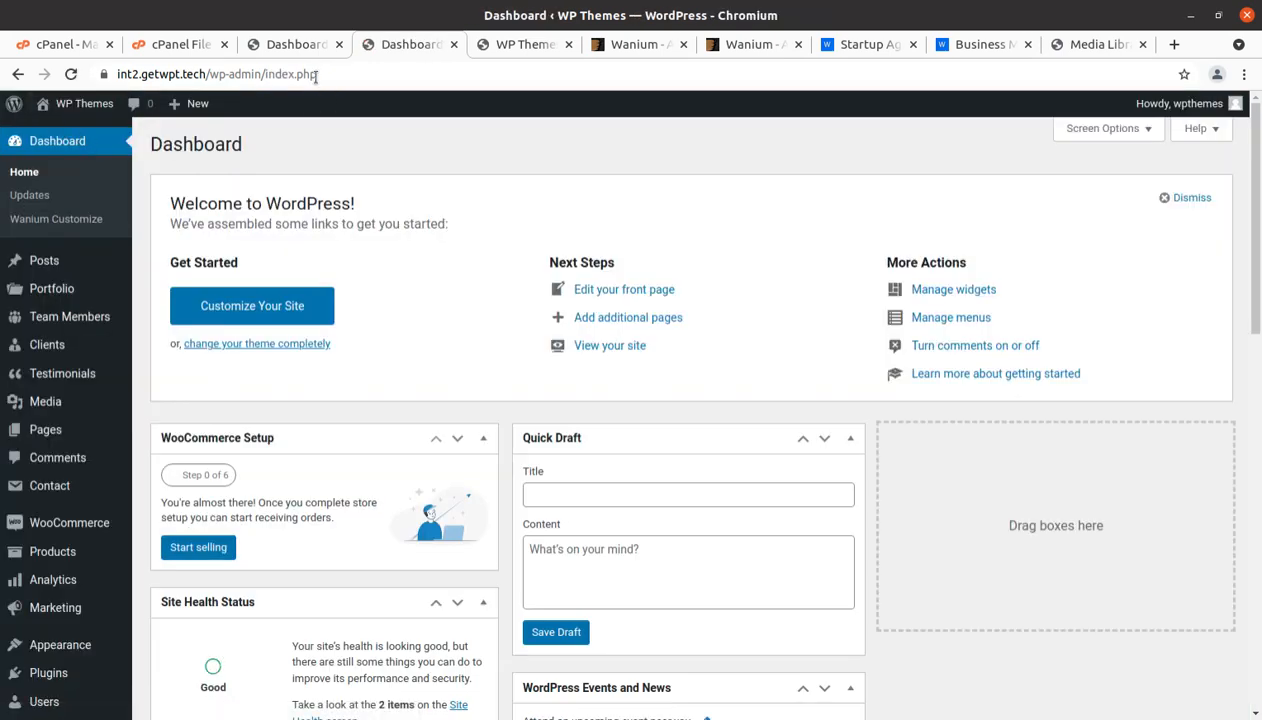
click(520, 46)
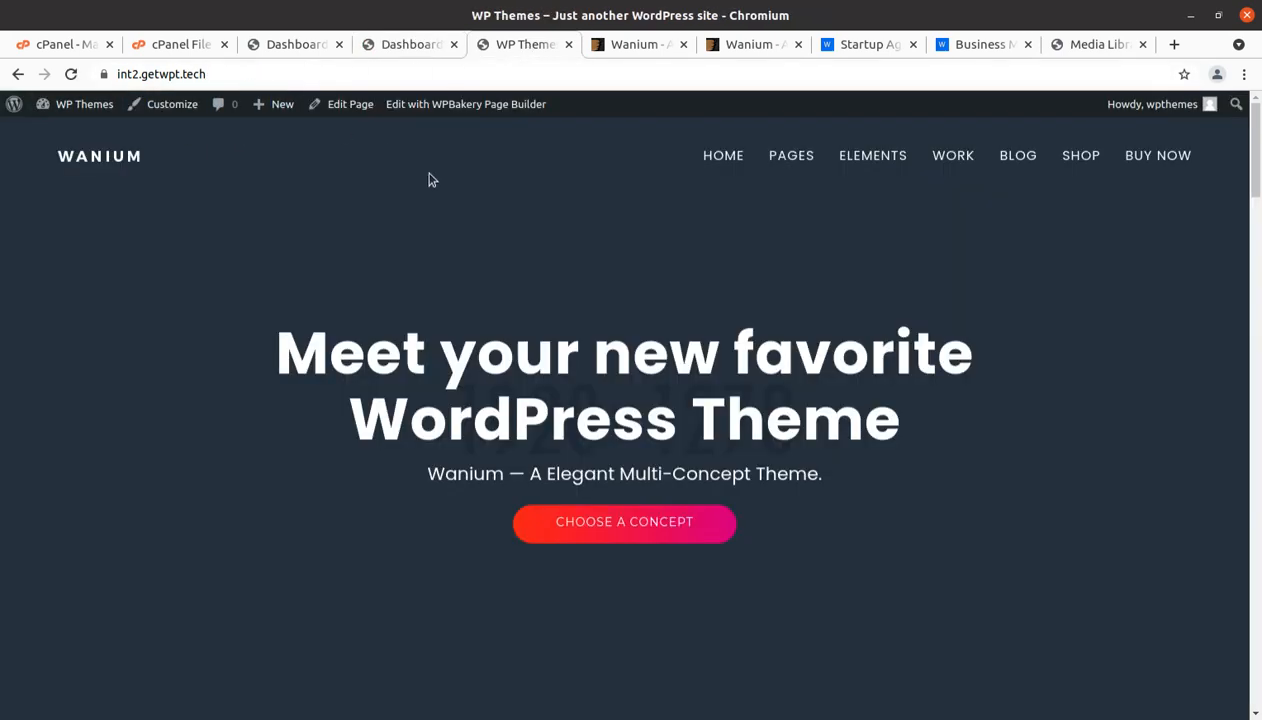
scroll(527, 281, down, 5)
scroll(527, 281, up, 3)
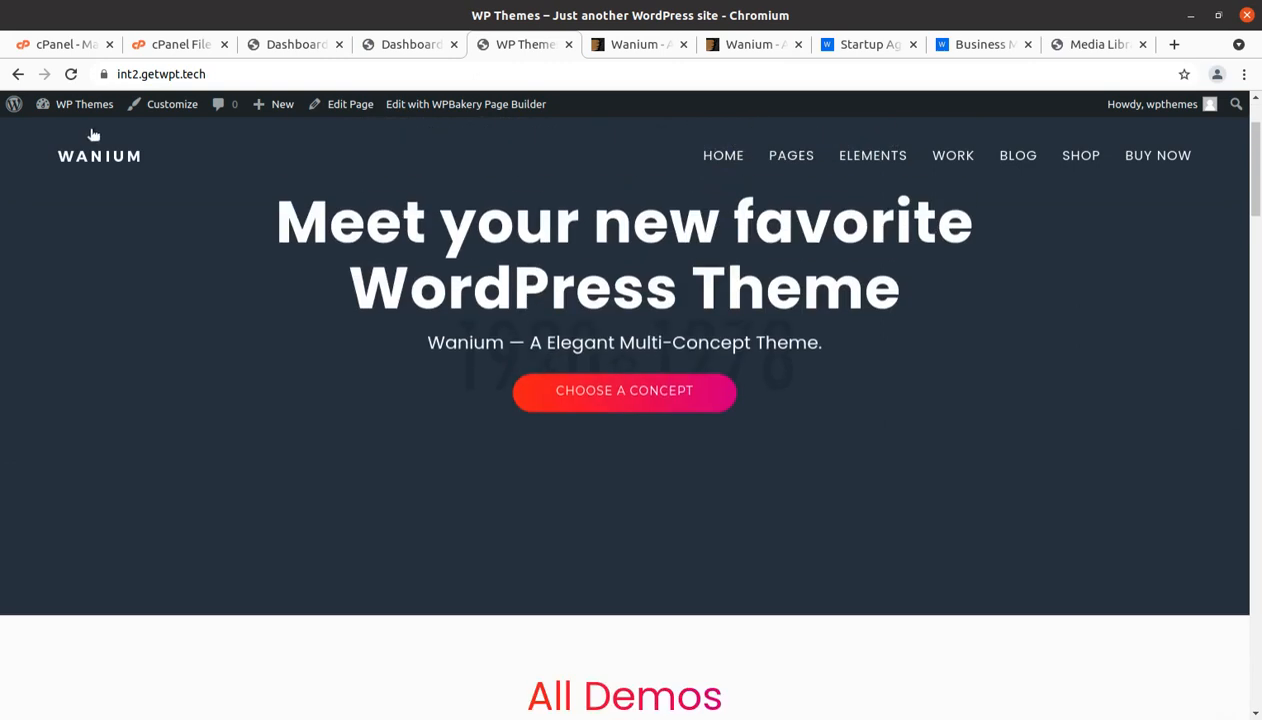
click(101, 161)
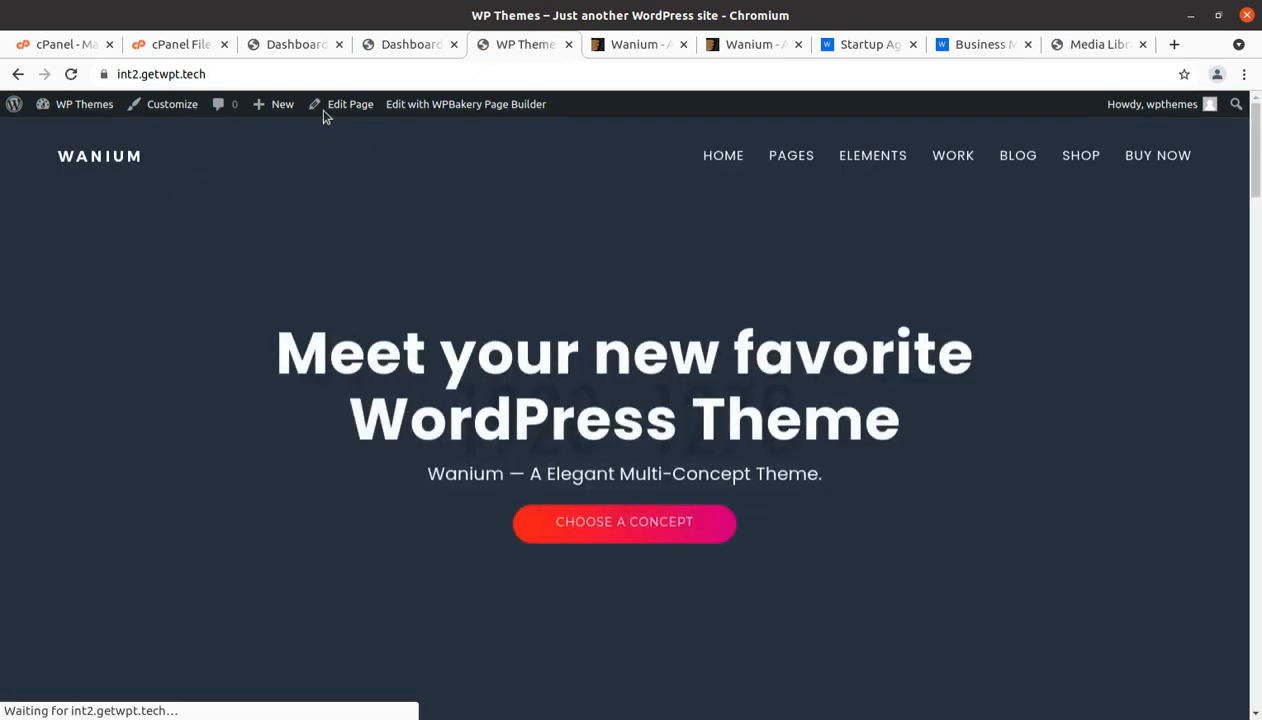
Close the duplicate Dashboard browser tab and open the list of all pages in the WordPress admin.
click(389, 50)
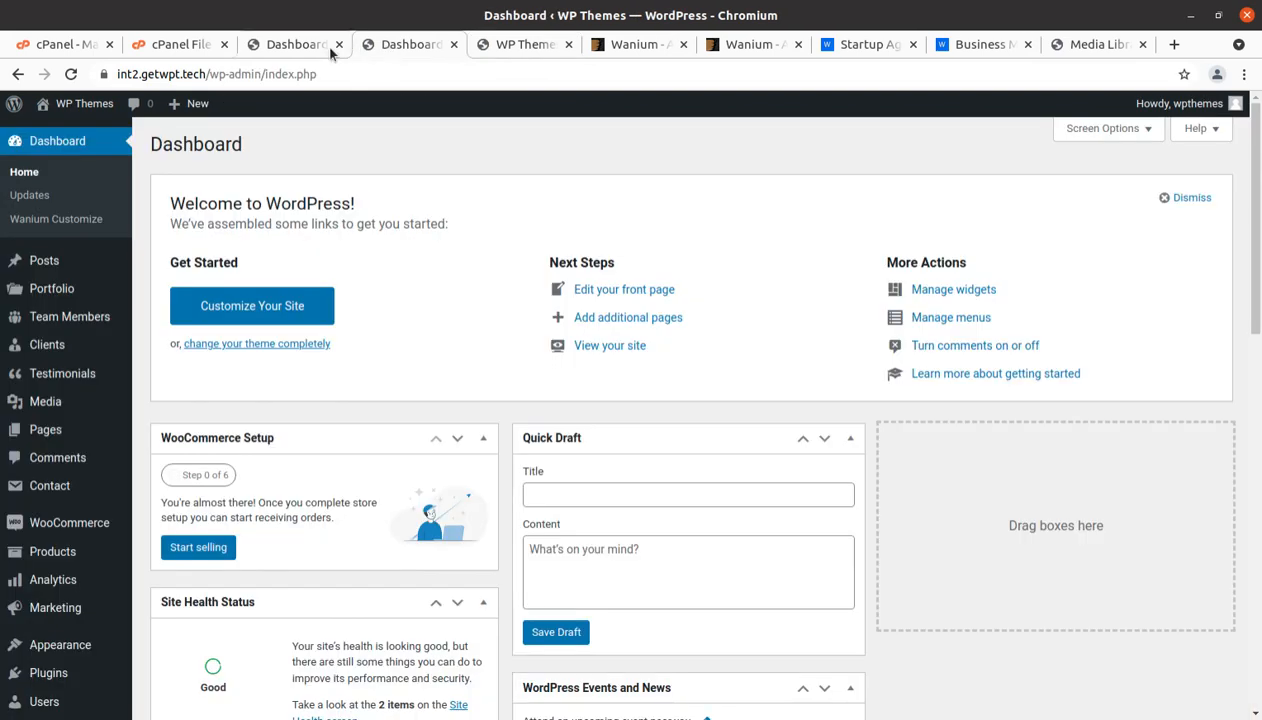
click(339, 45)
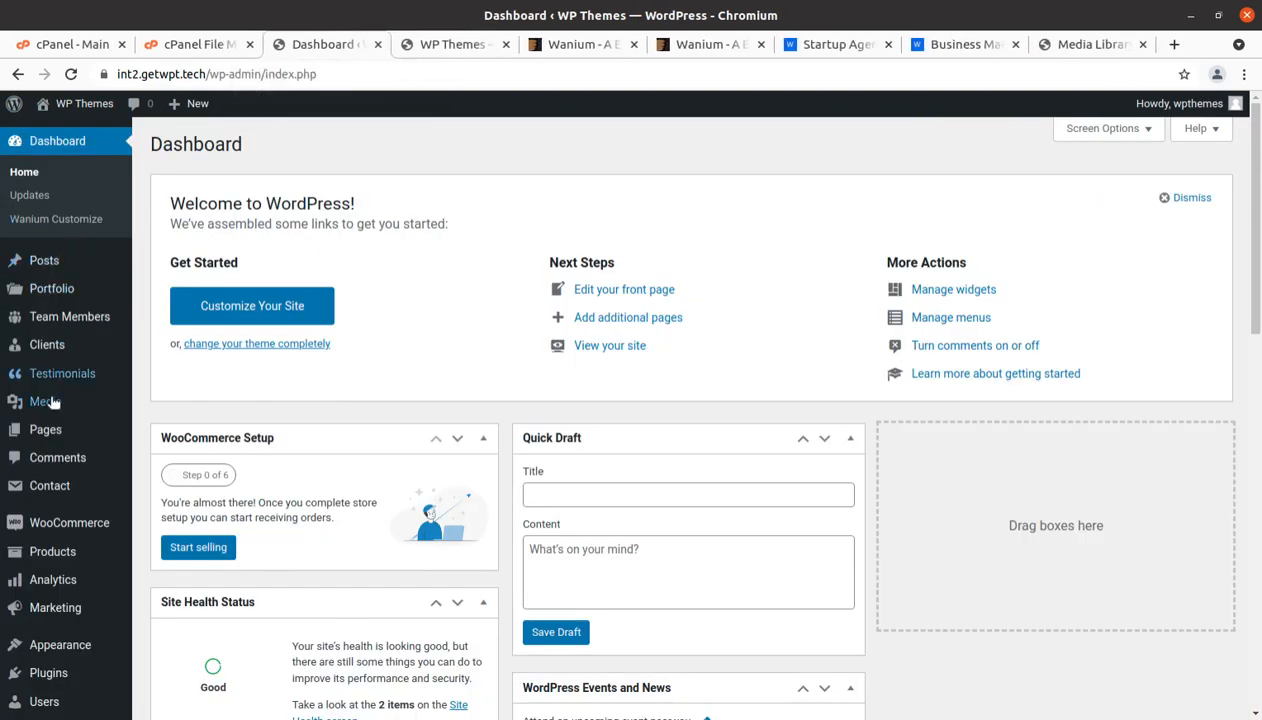
mouse_move(50, 429)
click(170, 433)
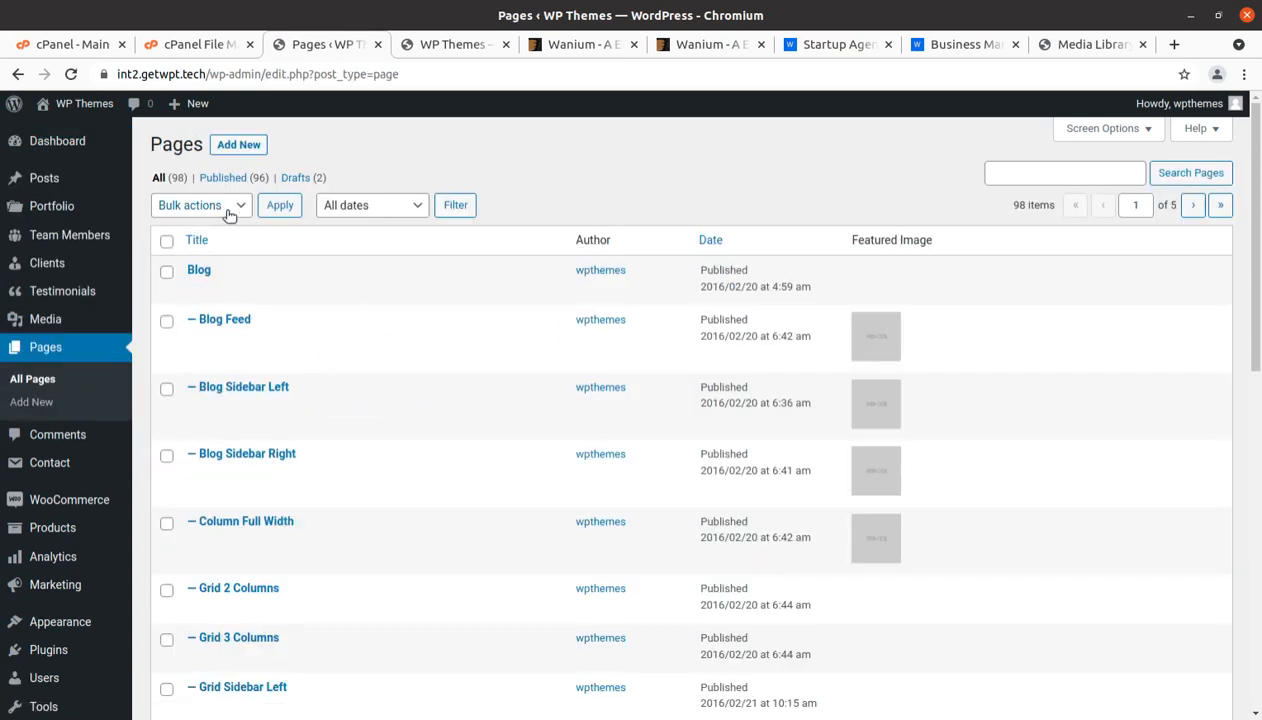
Look through the imported pages on the first and second screens of the Pages list.
scroll(346, 411, down, 7)
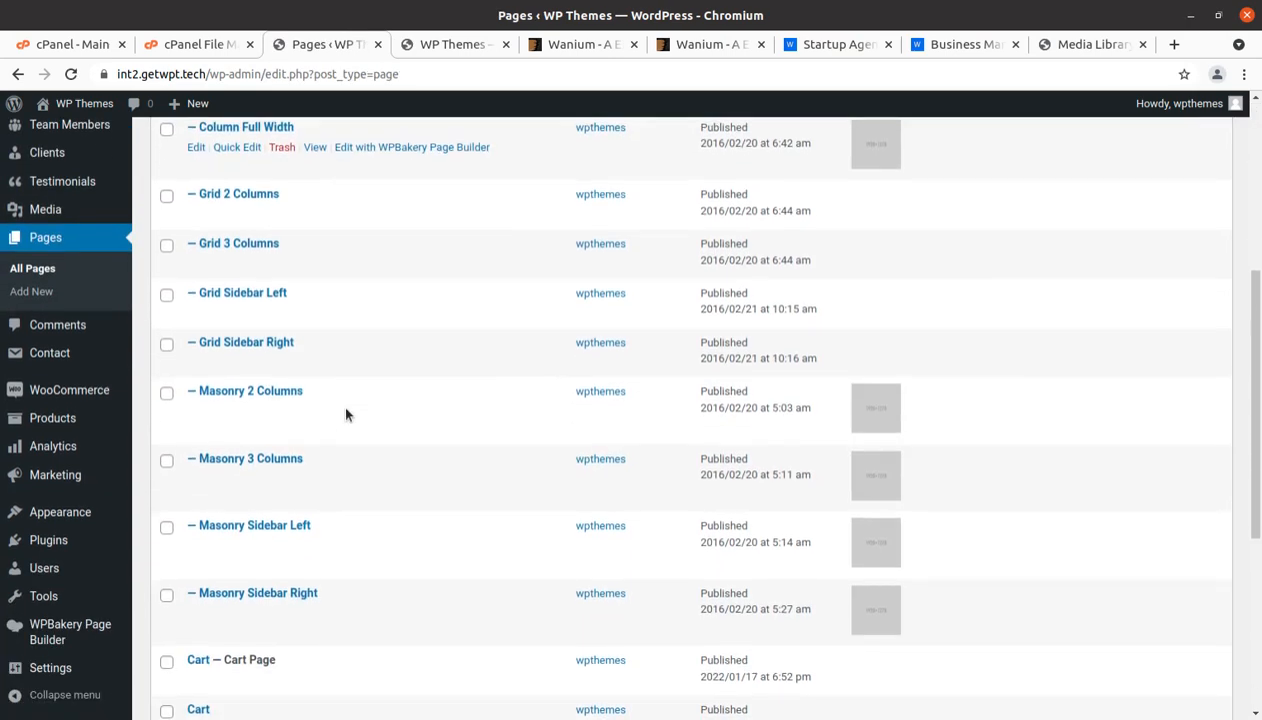
scroll(346, 413, down, 2)
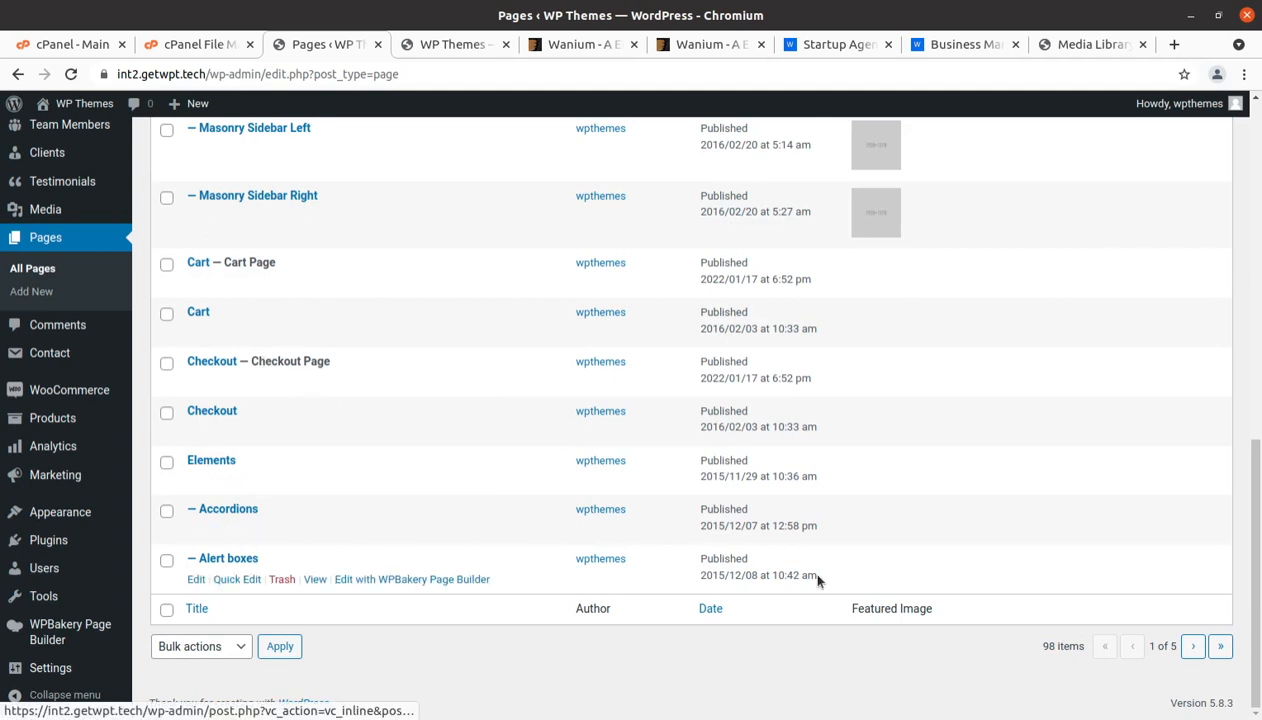
click(1192, 647)
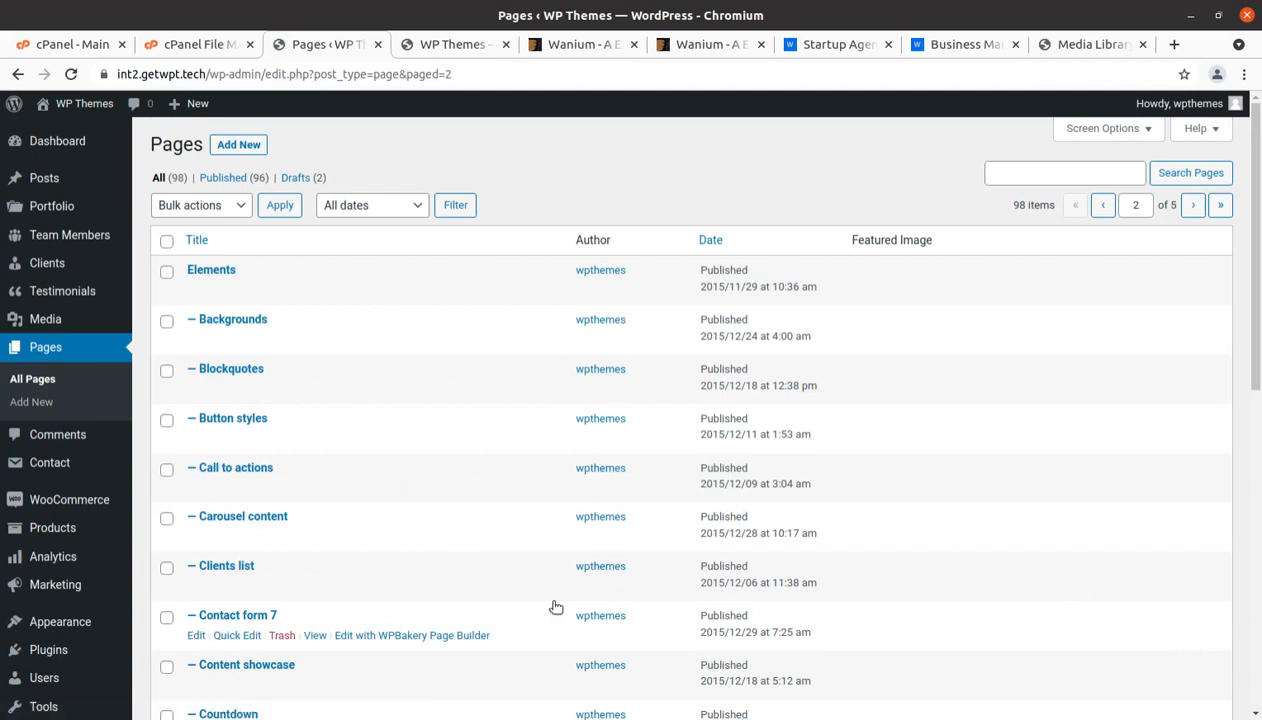
scroll(394, 540, down, 5)
scroll(396, 543, down, 3)
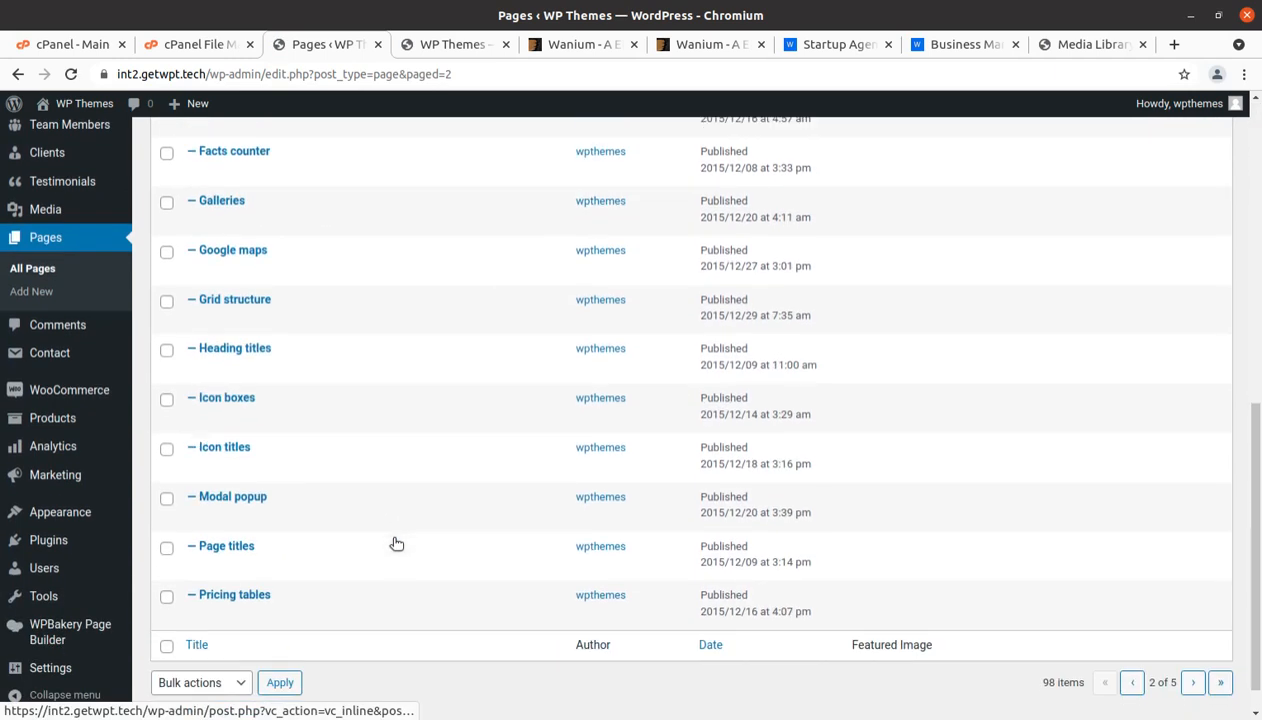
scroll(265, 295, up, 3)
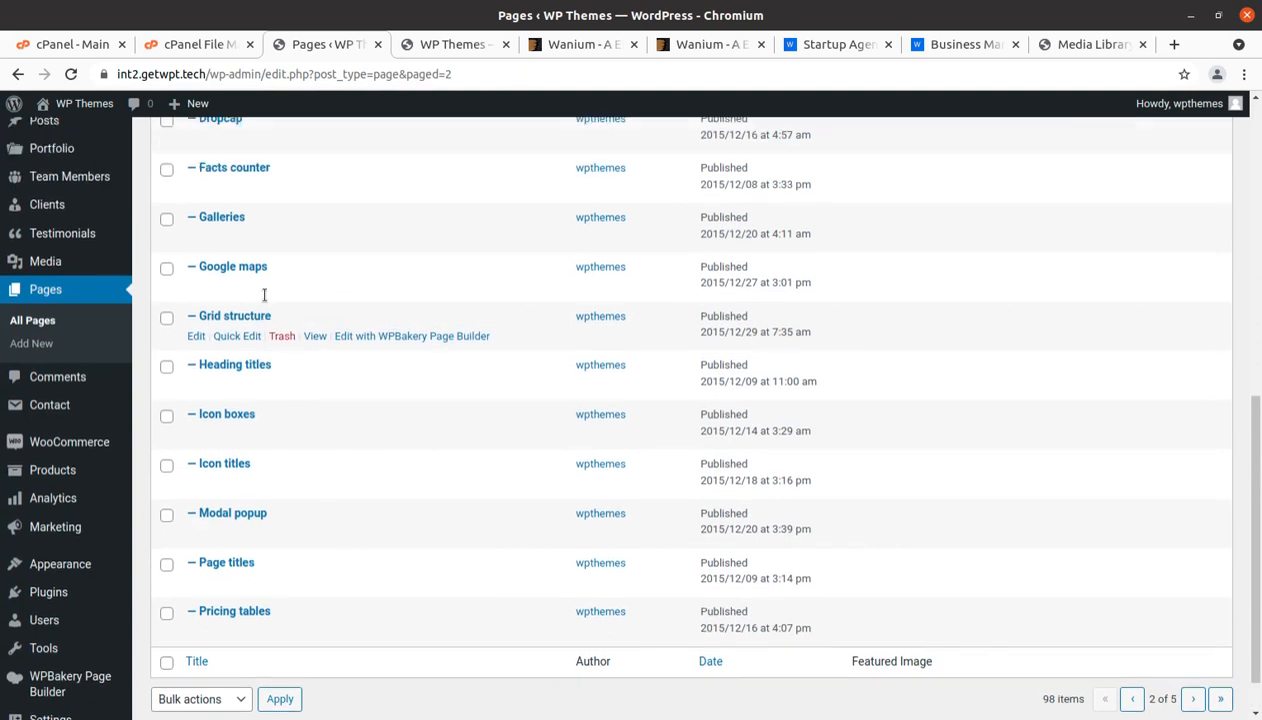
scroll(291, 316, up, 3)
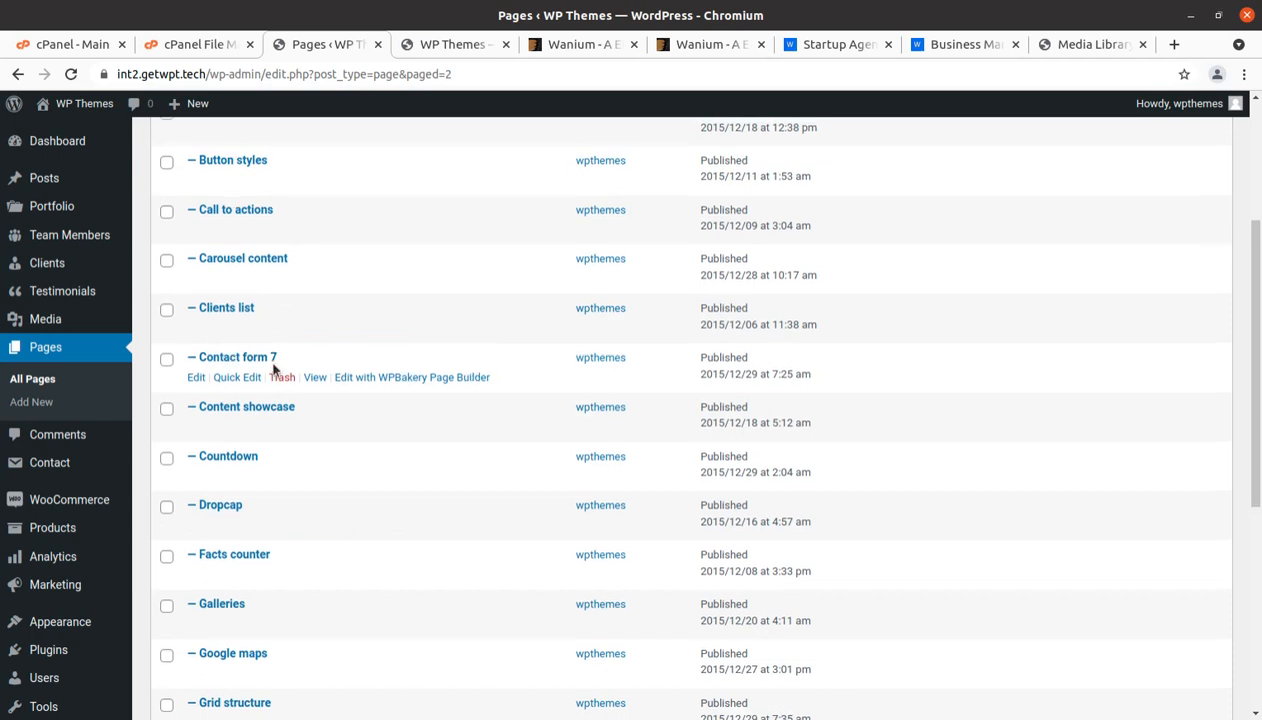
scroll(275, 358, up, 3)
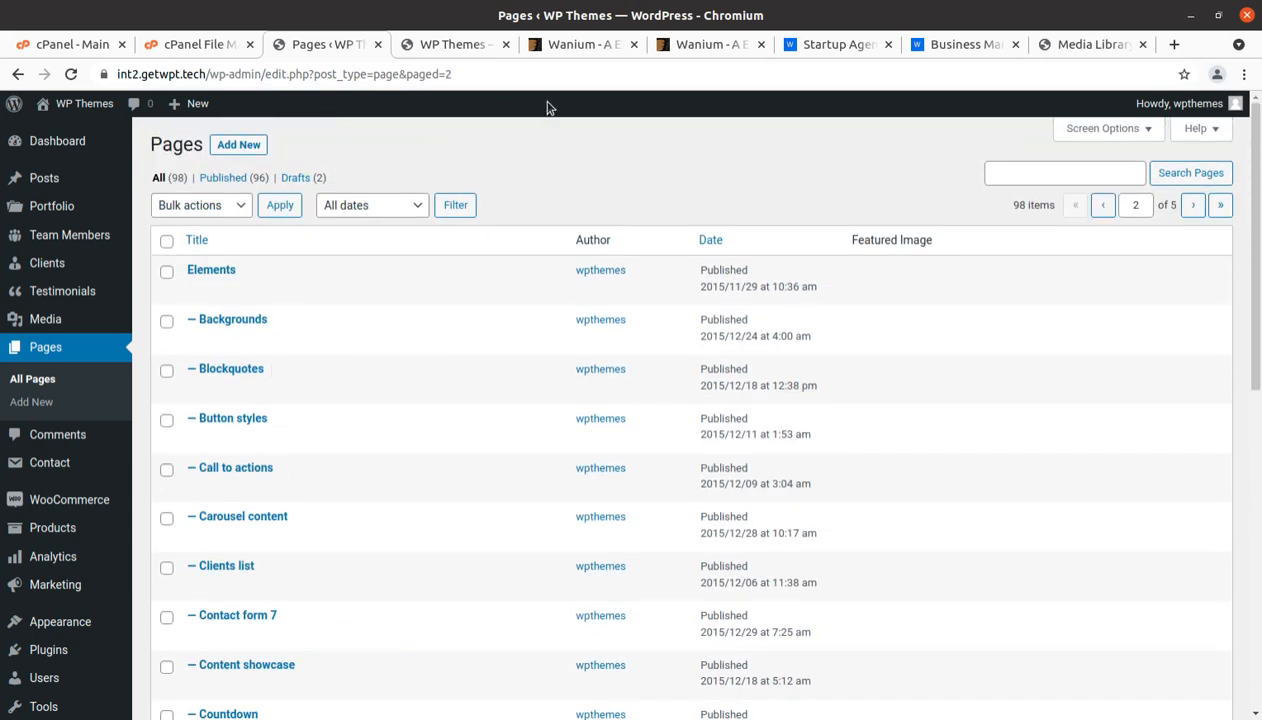
Switch to the live site, check the Pages, Elements, Work and Shop submenus and return to the homepage through the logo.
click(472, 50)
mouse_move(795, 165)
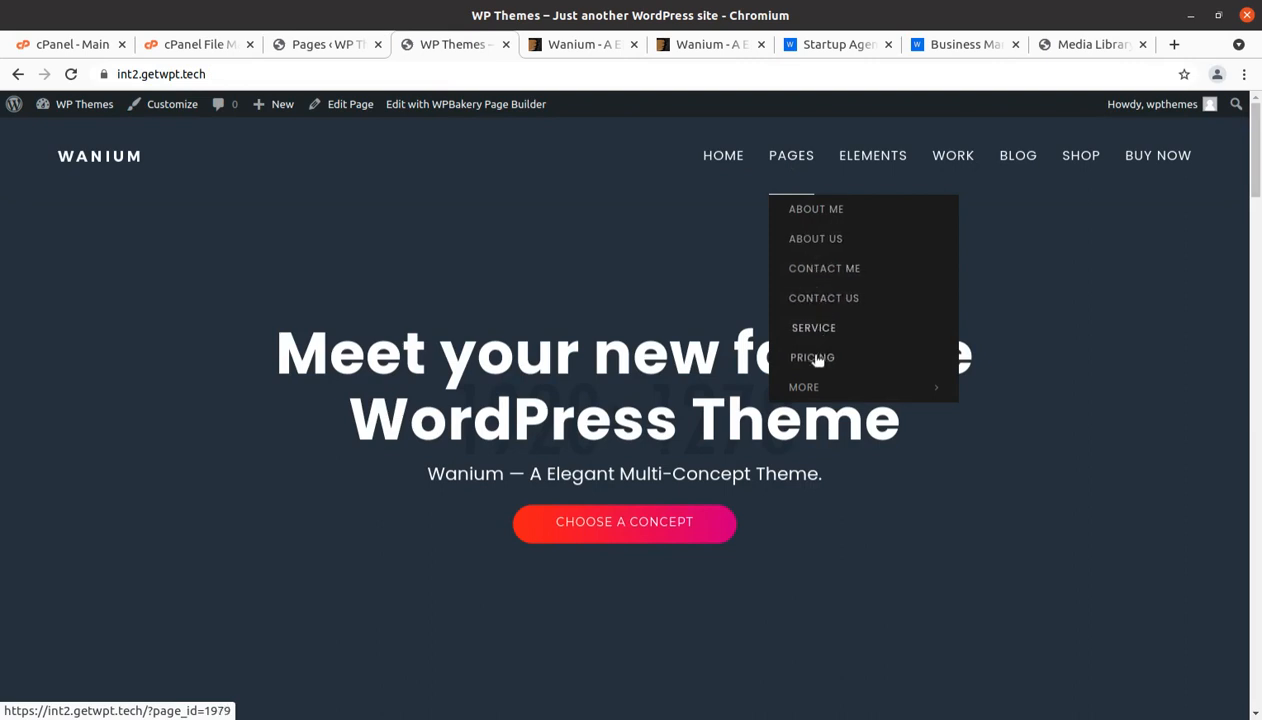
mouse_move(855, 165)
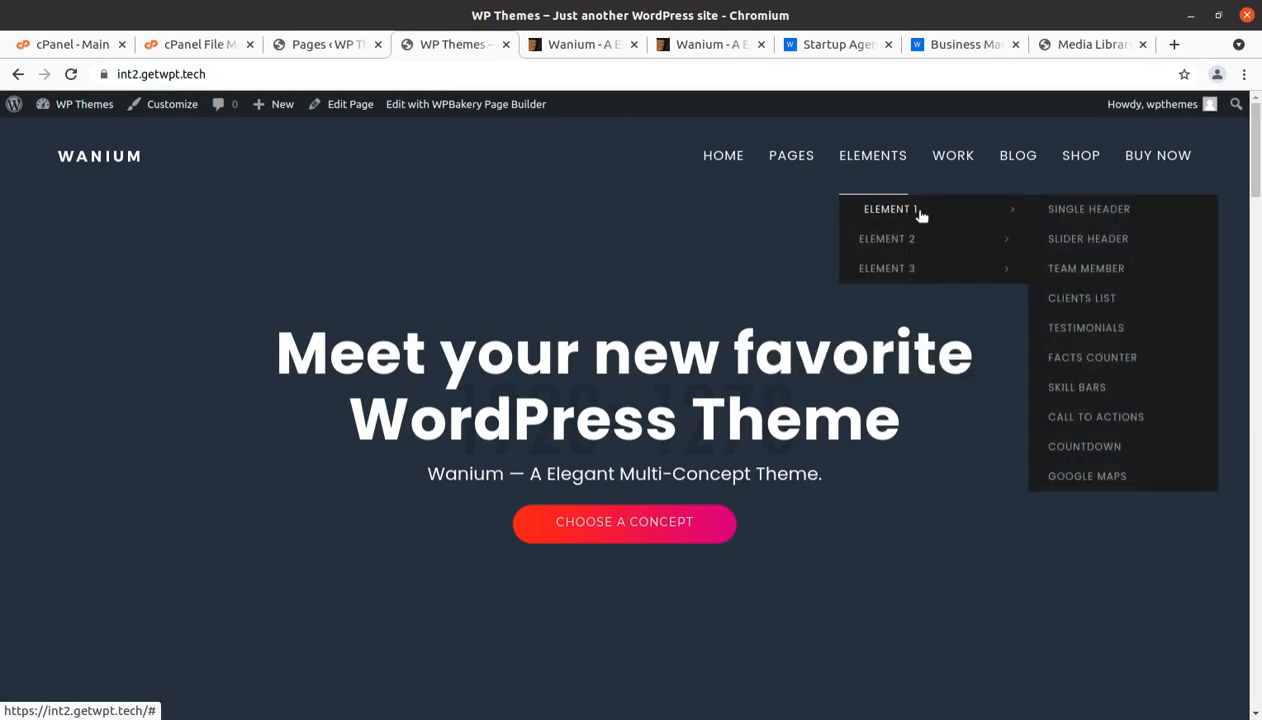
mouse_move(948, 162)
mouse_move(967, 219)
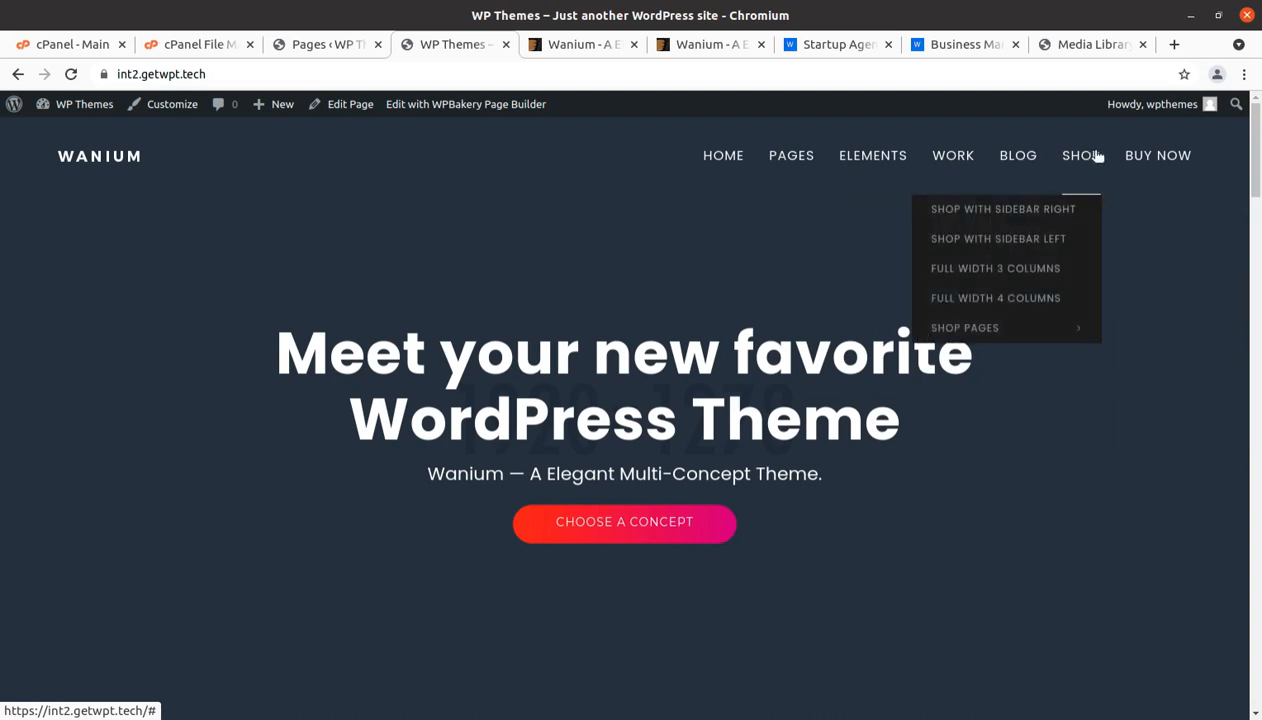
click(133, 156)
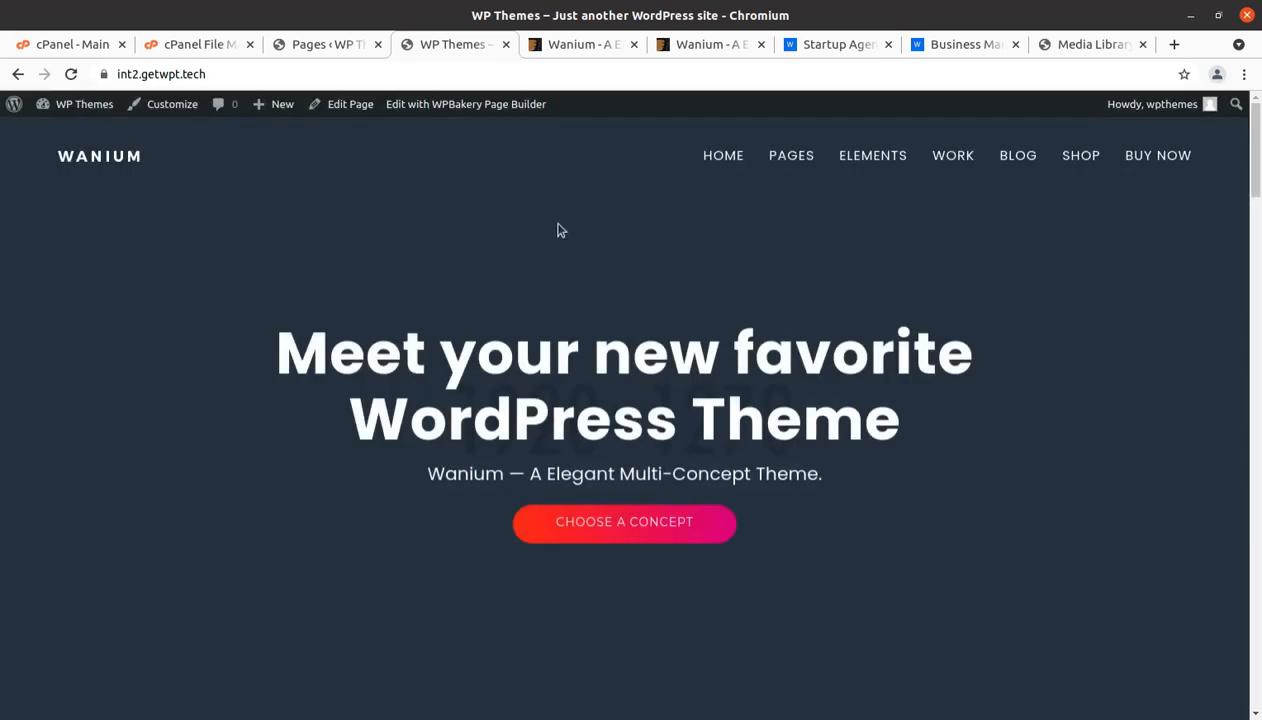
Open the homepage in WPBakery's frontend editor and inspect the Single Header's title, subtitle and content settings, closing them without saving.
click(437, 110)
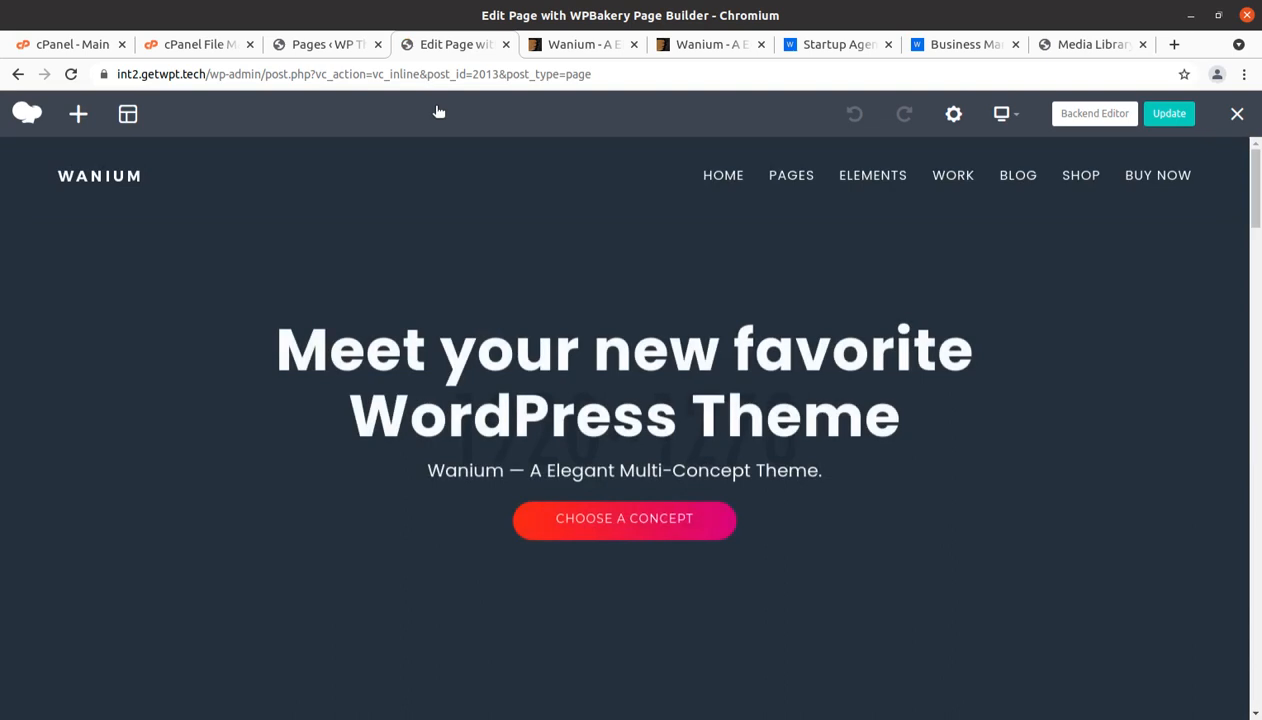
scroll(547, 220, down, 2)
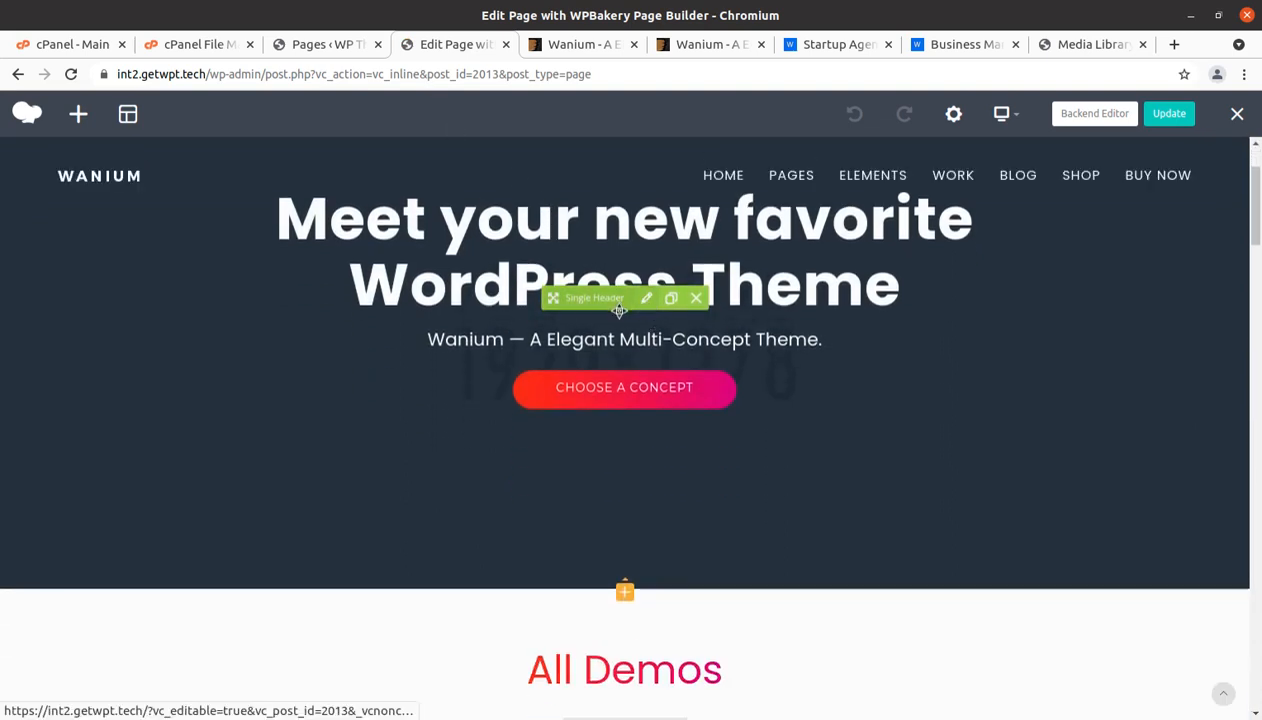
click(647, 300)
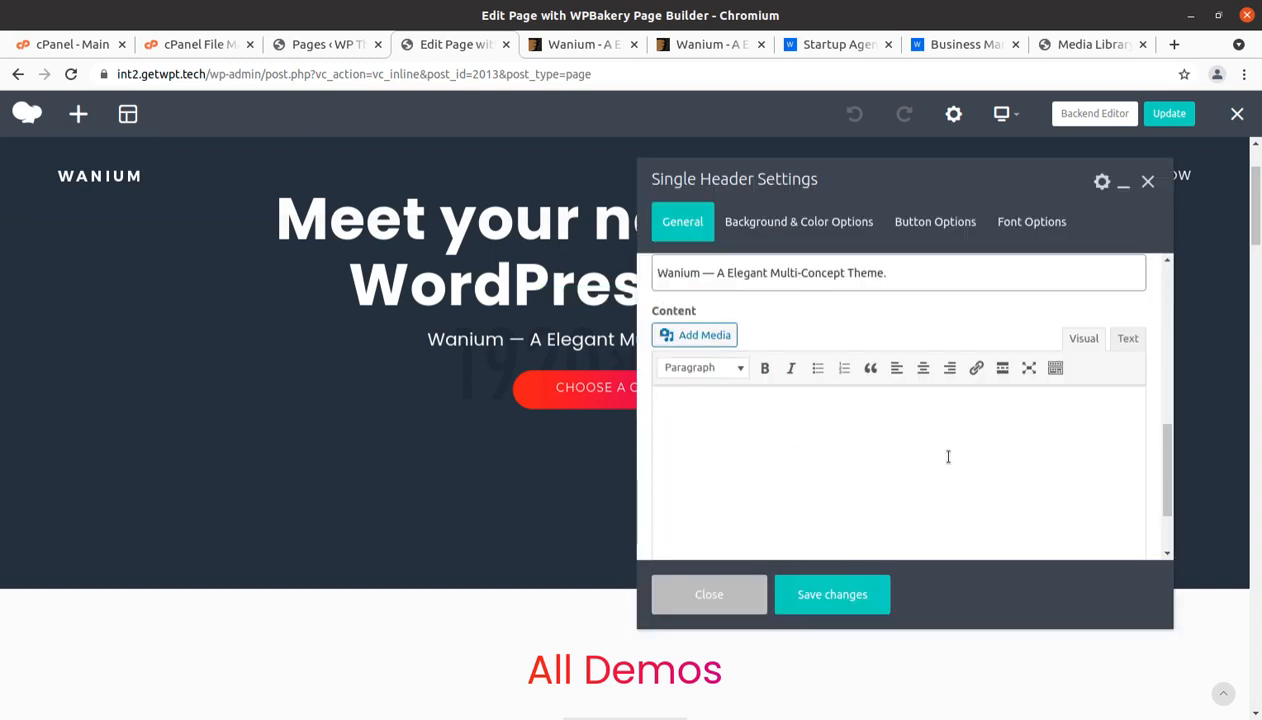
click(1127, 340)
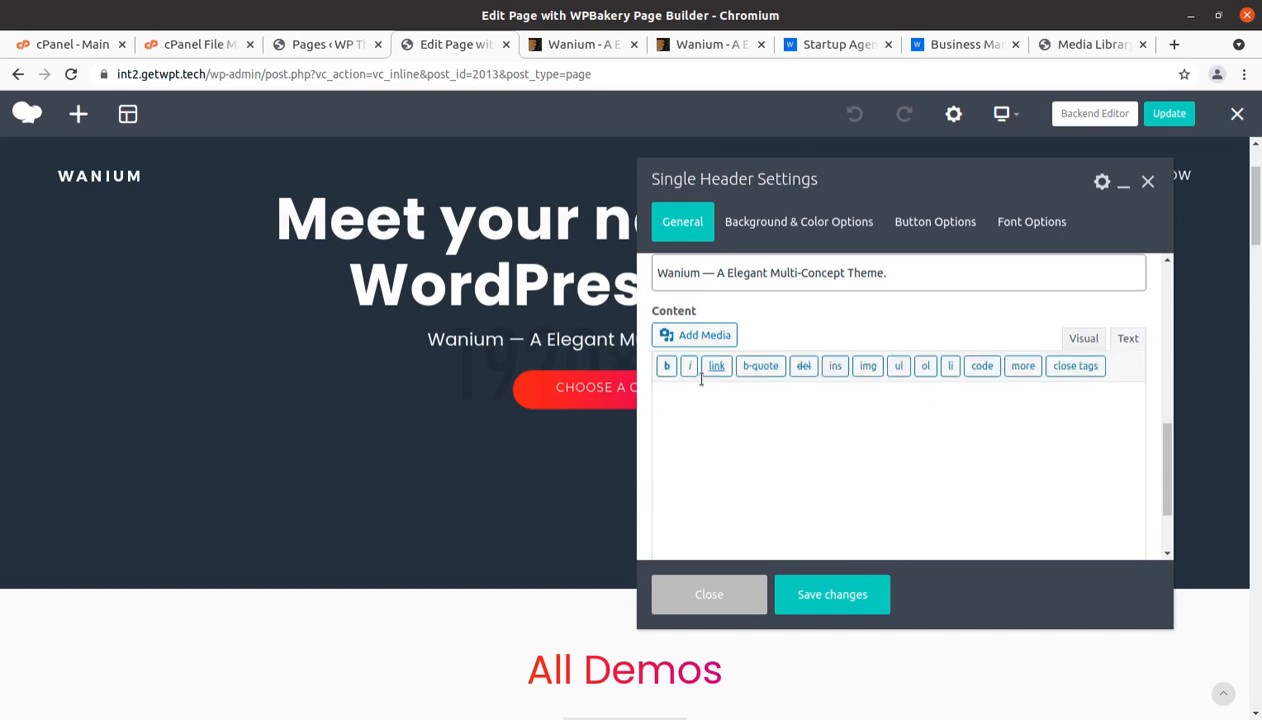
scroll(910, 272, up, 5)
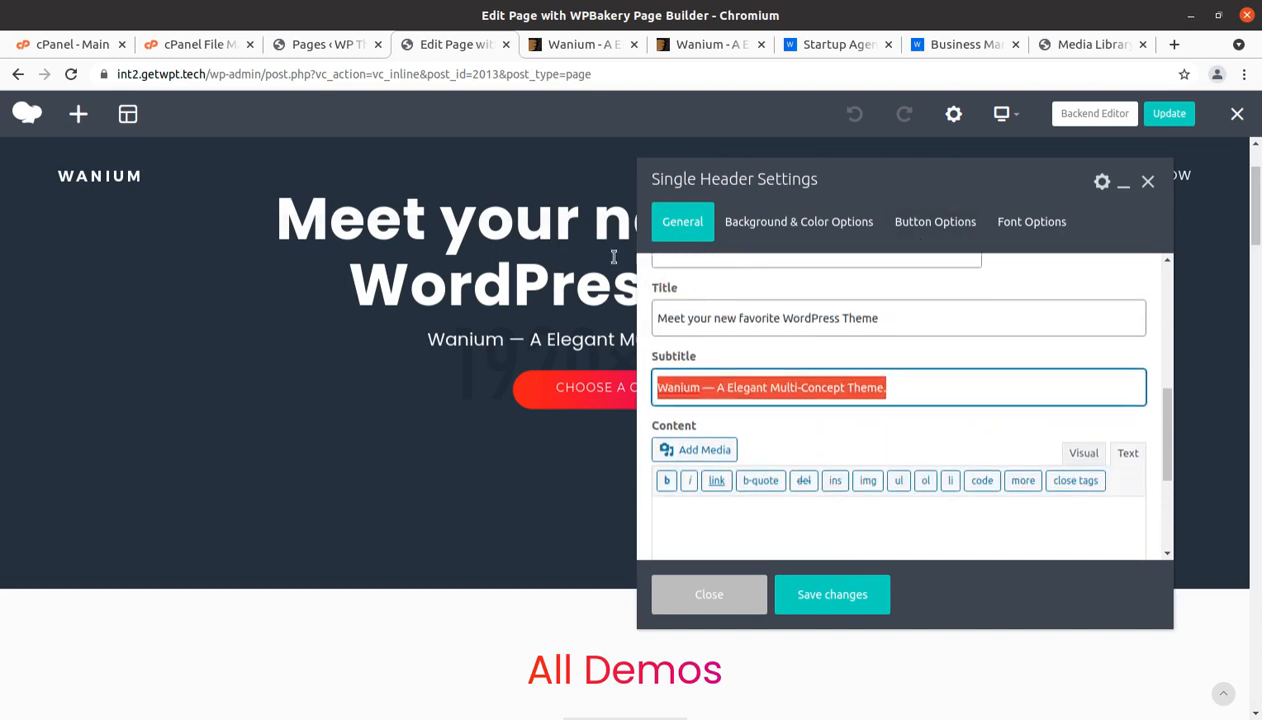
click(1148, 183)
scroll(727, 544, down, 2)
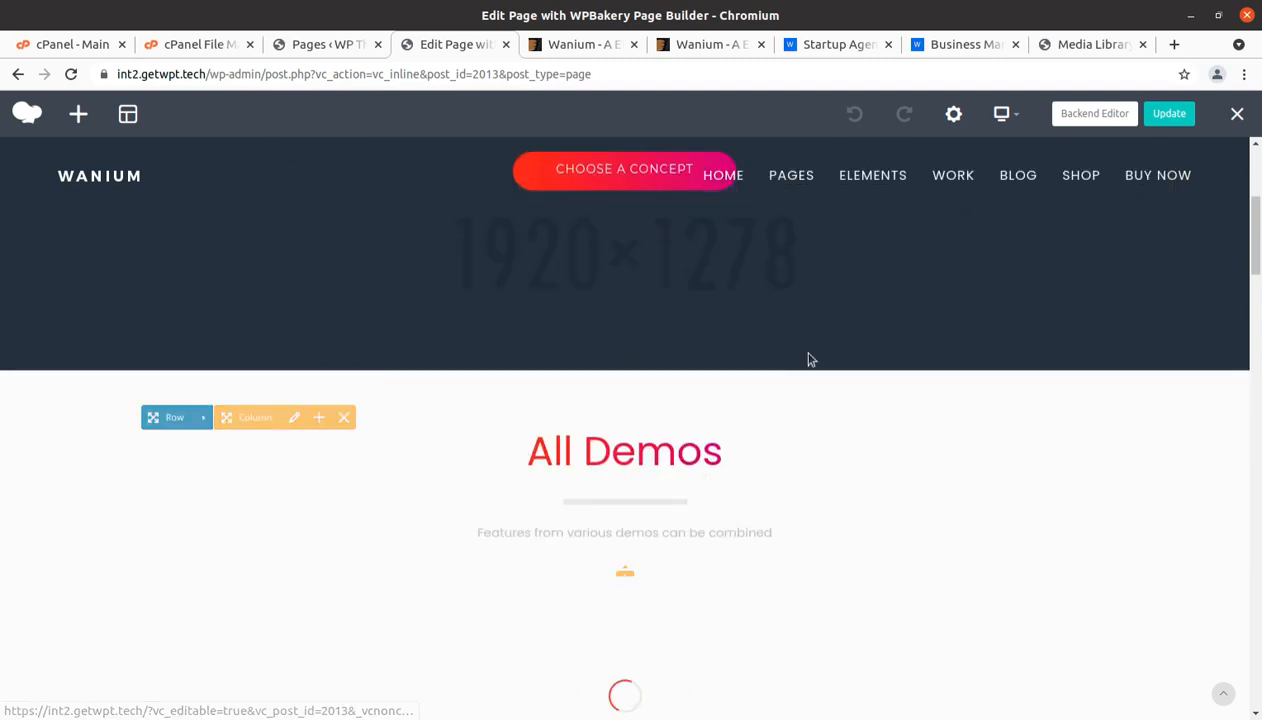
Switch the homepage to WPBakery's backend editor and look through its Single Header, Heading Title, Showcase content and Icon Box elements.
click(1072, 116)
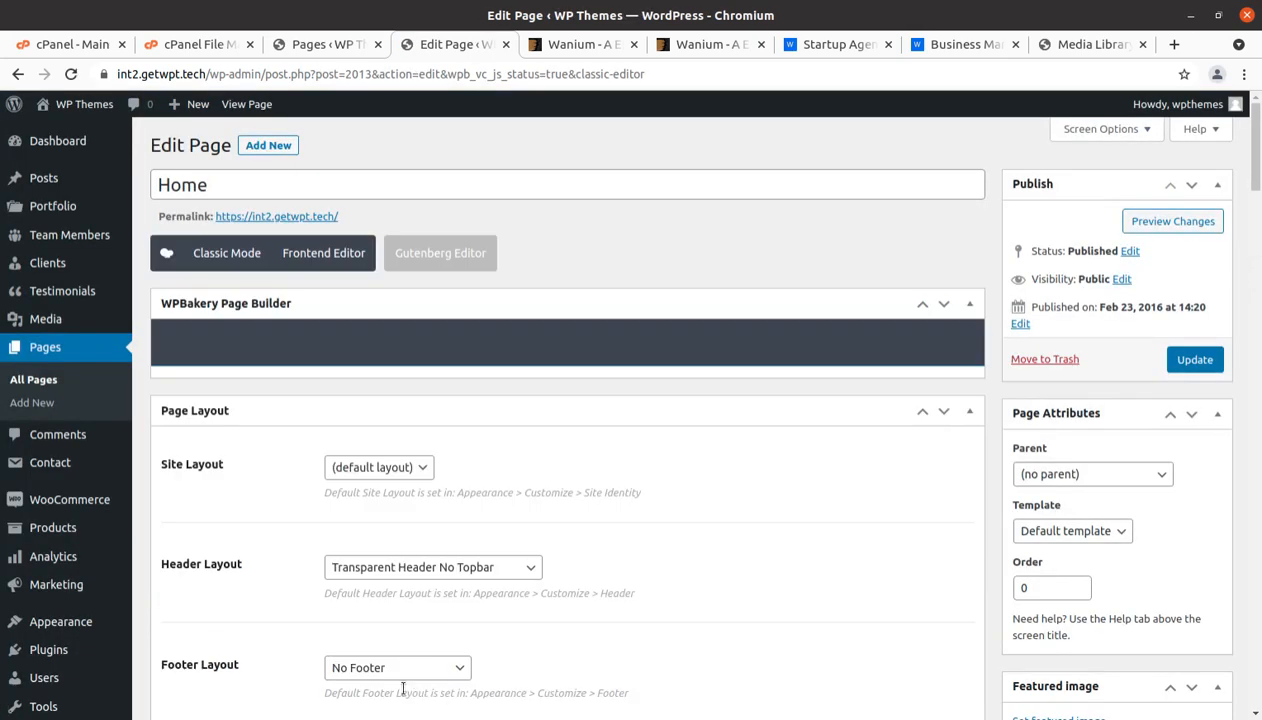
scroll(405, 685, down, 3)
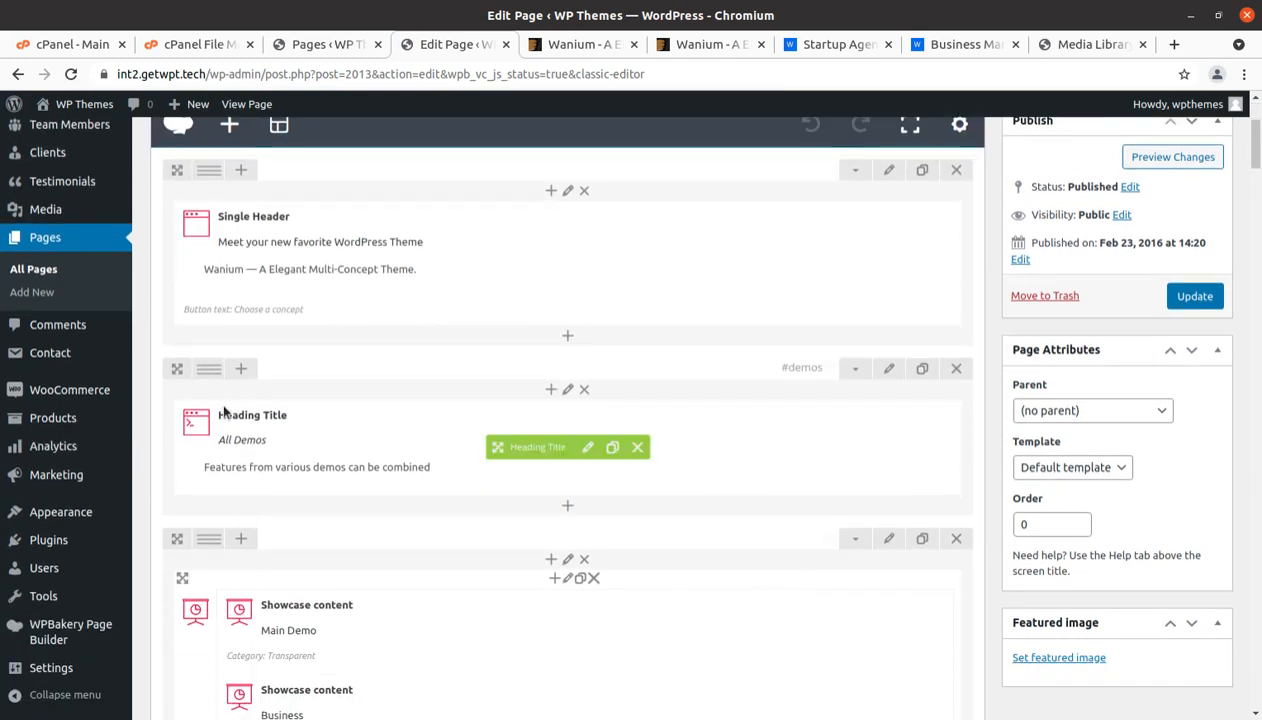
scroll(845, 416, down, 6)
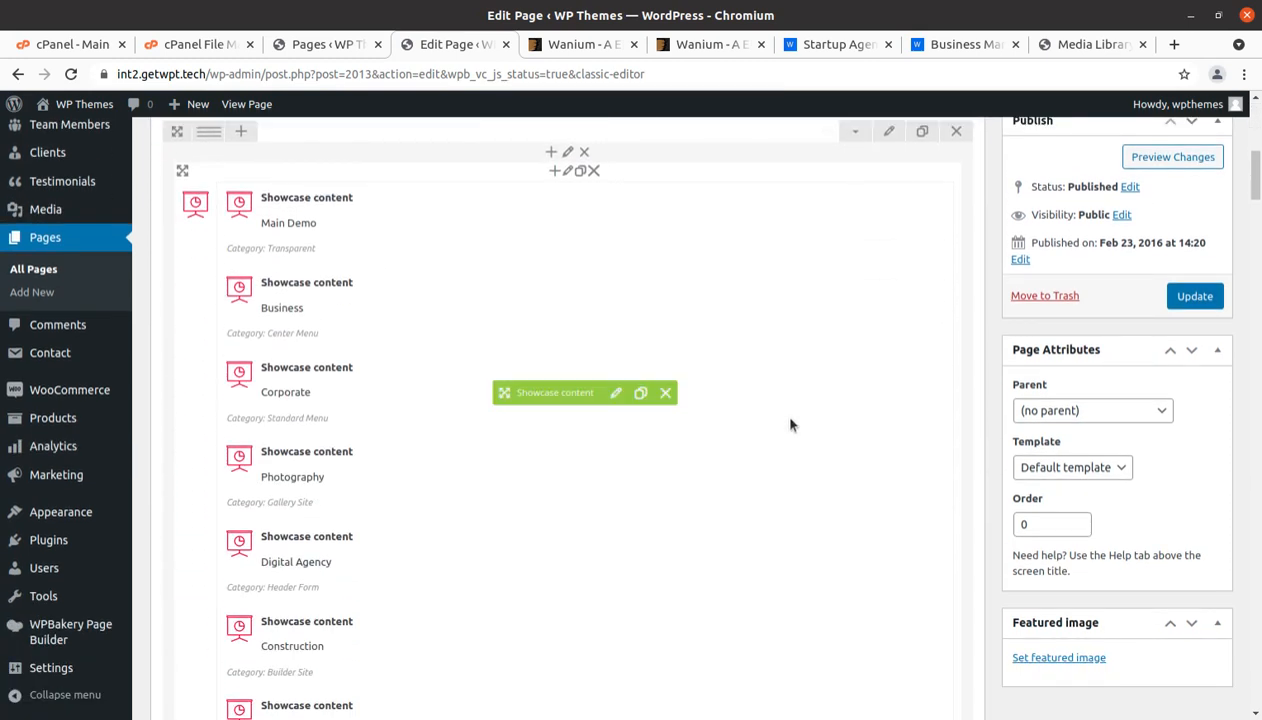
scroll(348, 368, down, 11)
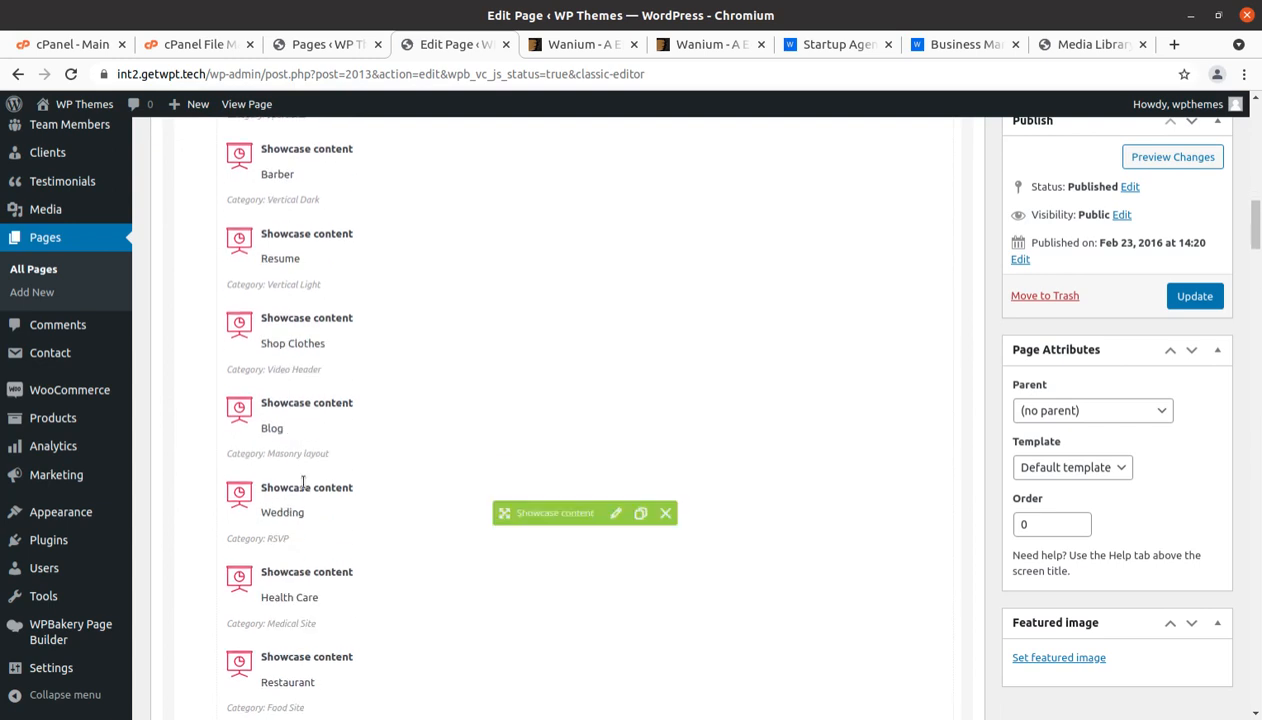
scroll(299, 489, down, 9)
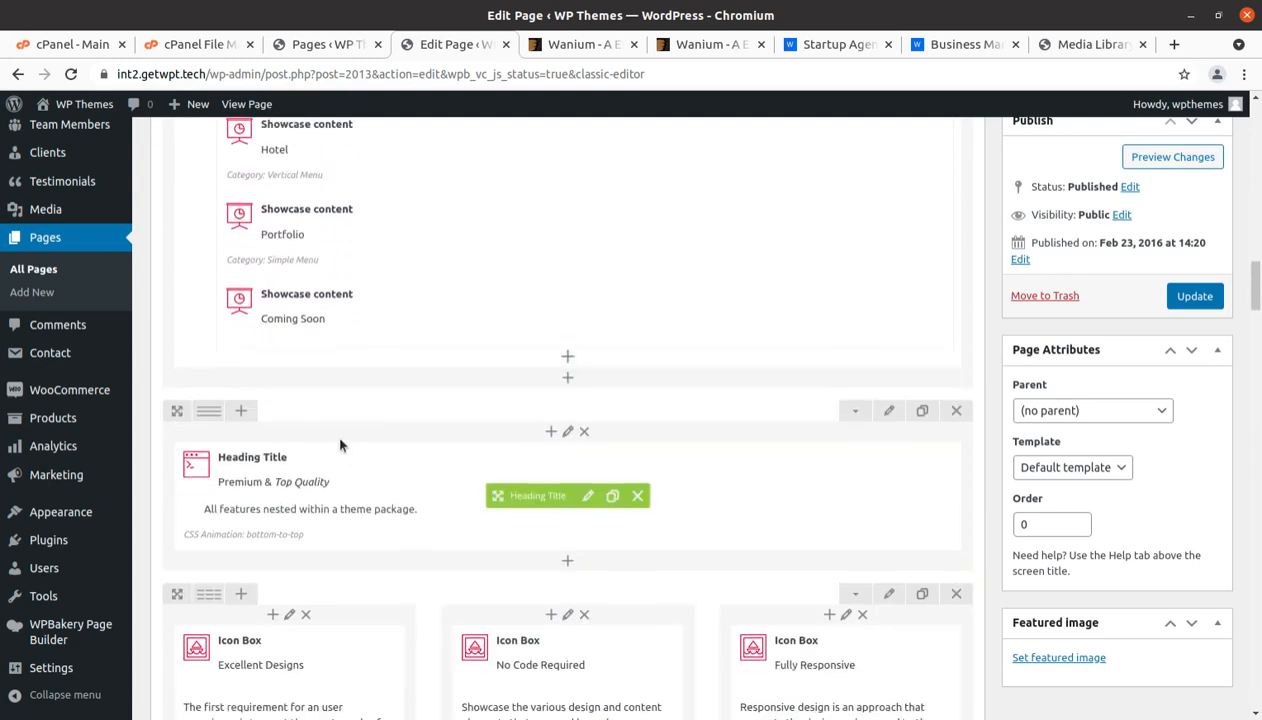
scroll(378, 449, down, 3)
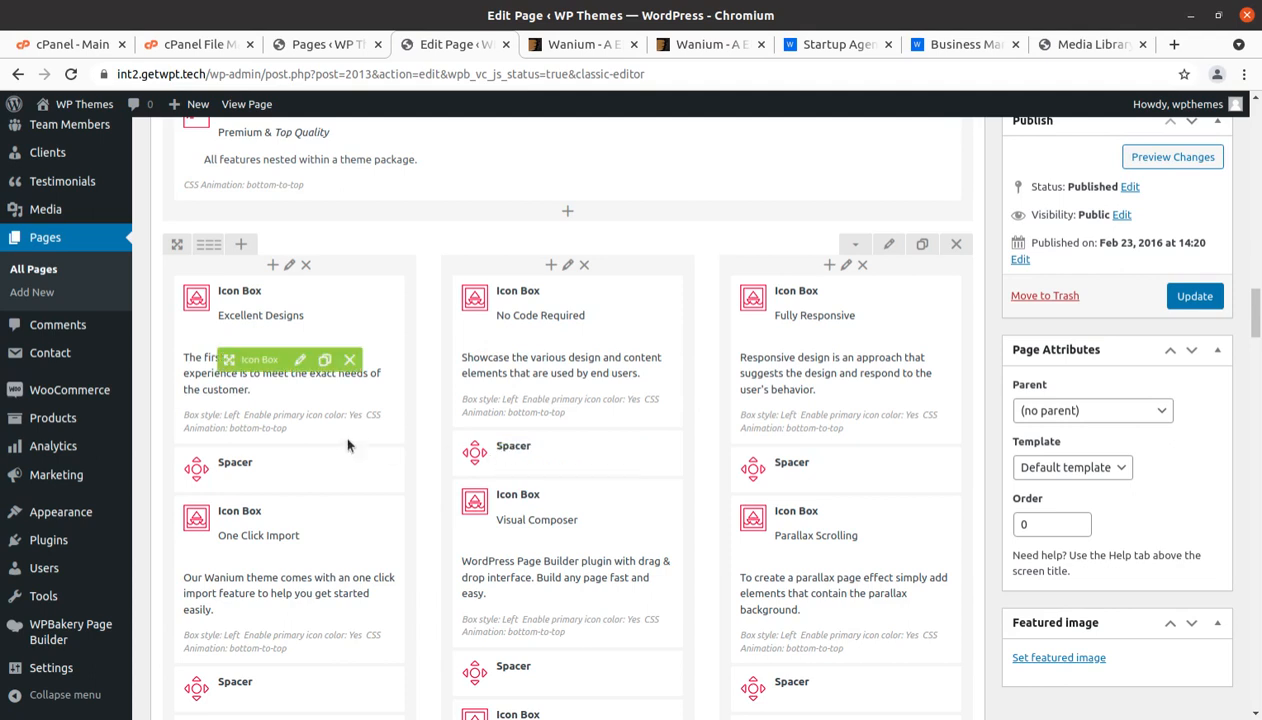
scroll(348, 443, up, 6)
scroll(348, 443, up, 3)
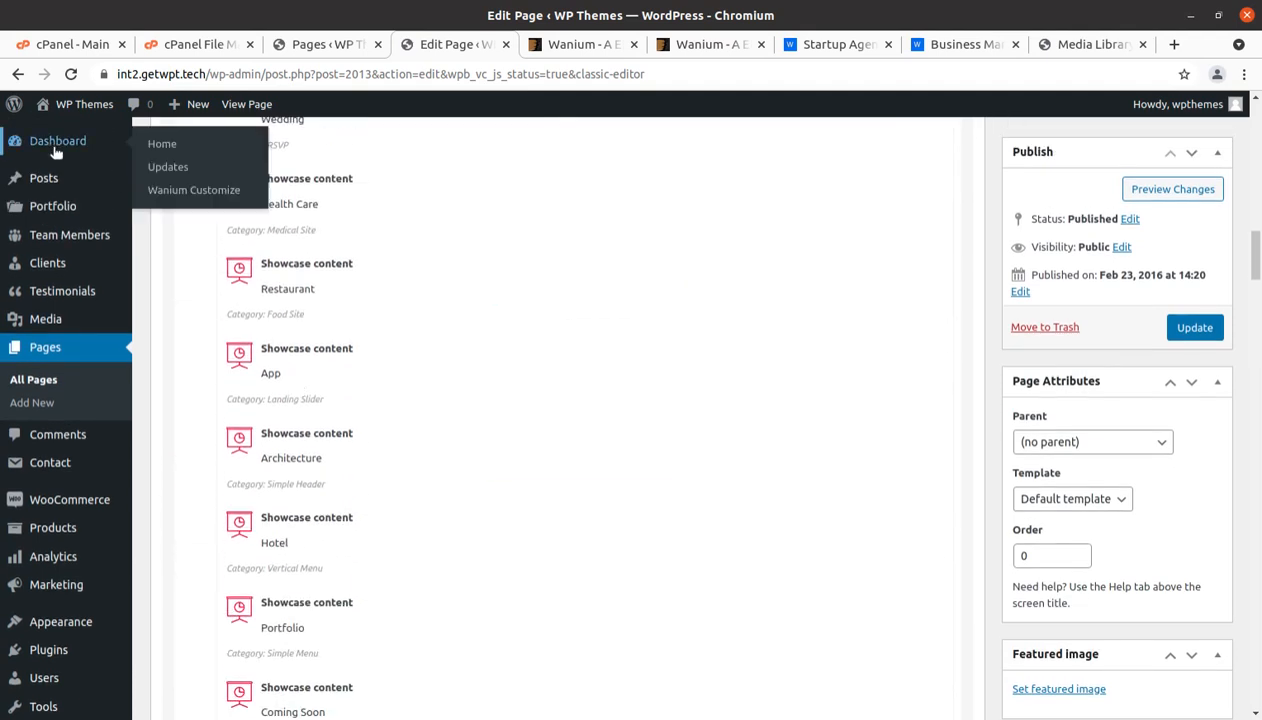
Return to the Dashboard, open the live site in a new browser tab and look over its header and All Demos section.
click(56, 148)
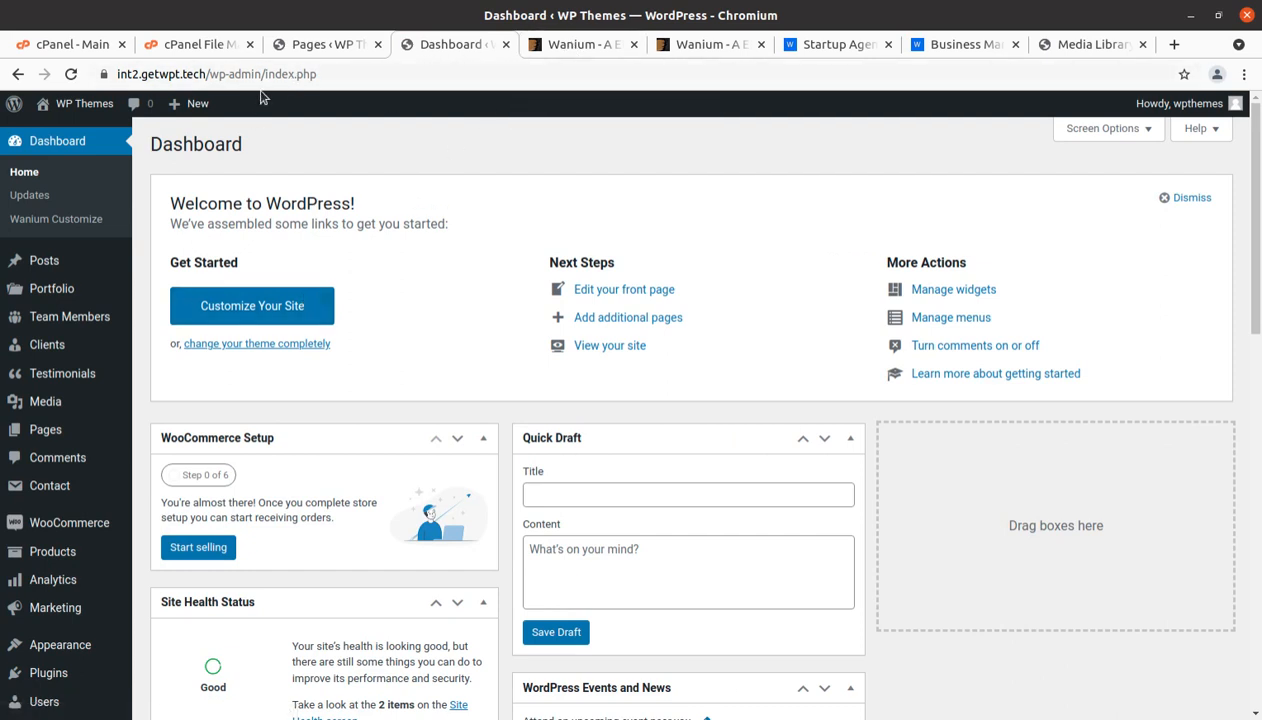
middle_click(62, 132)
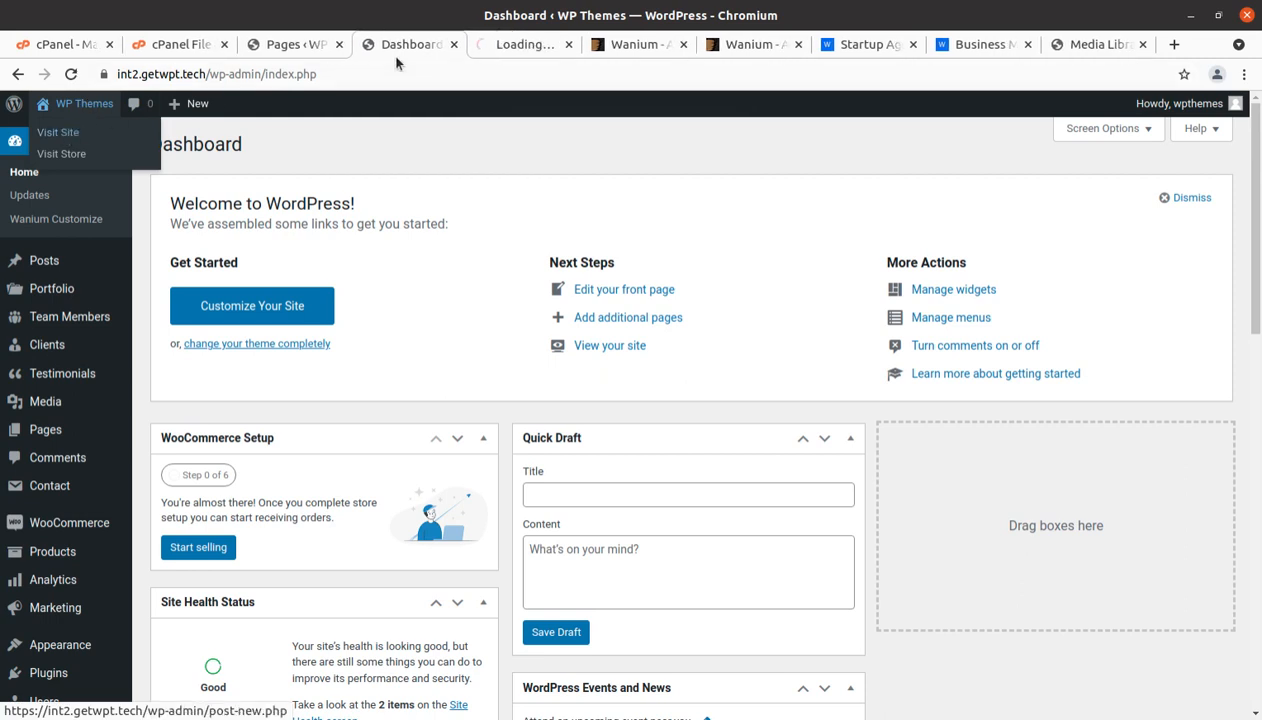
click(490, 44)
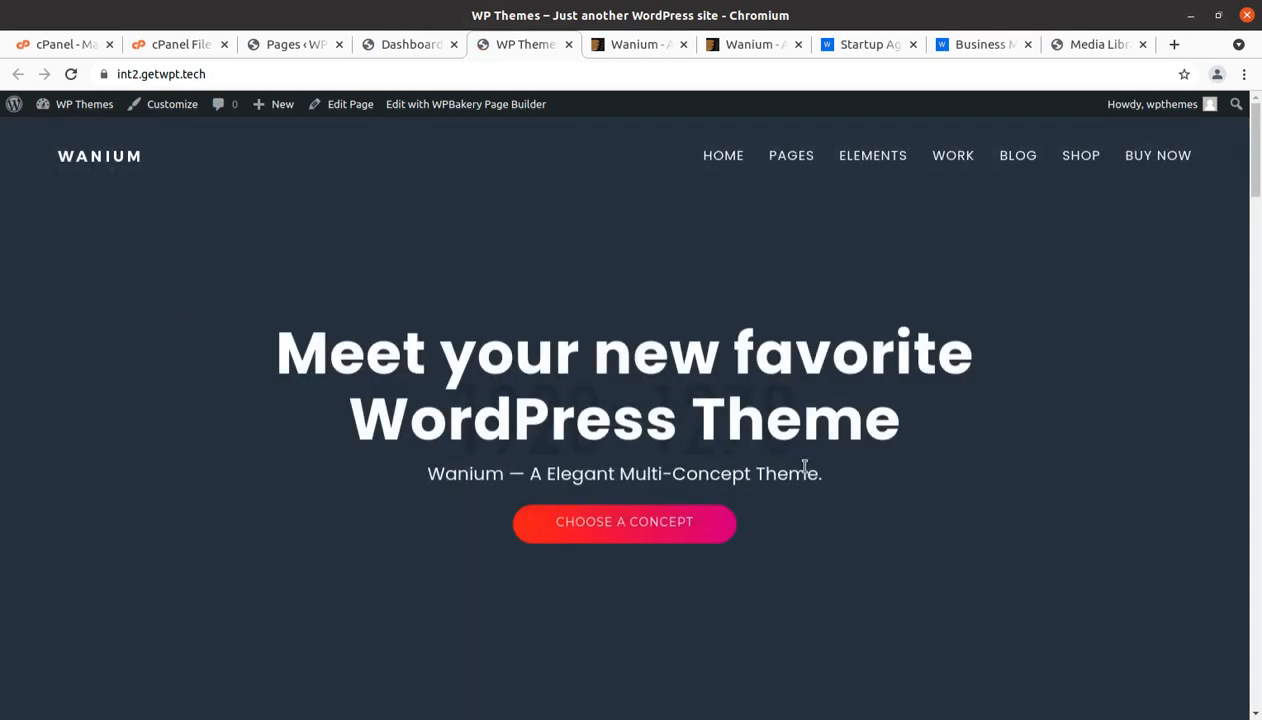
scroll(805, 470, down, 3)
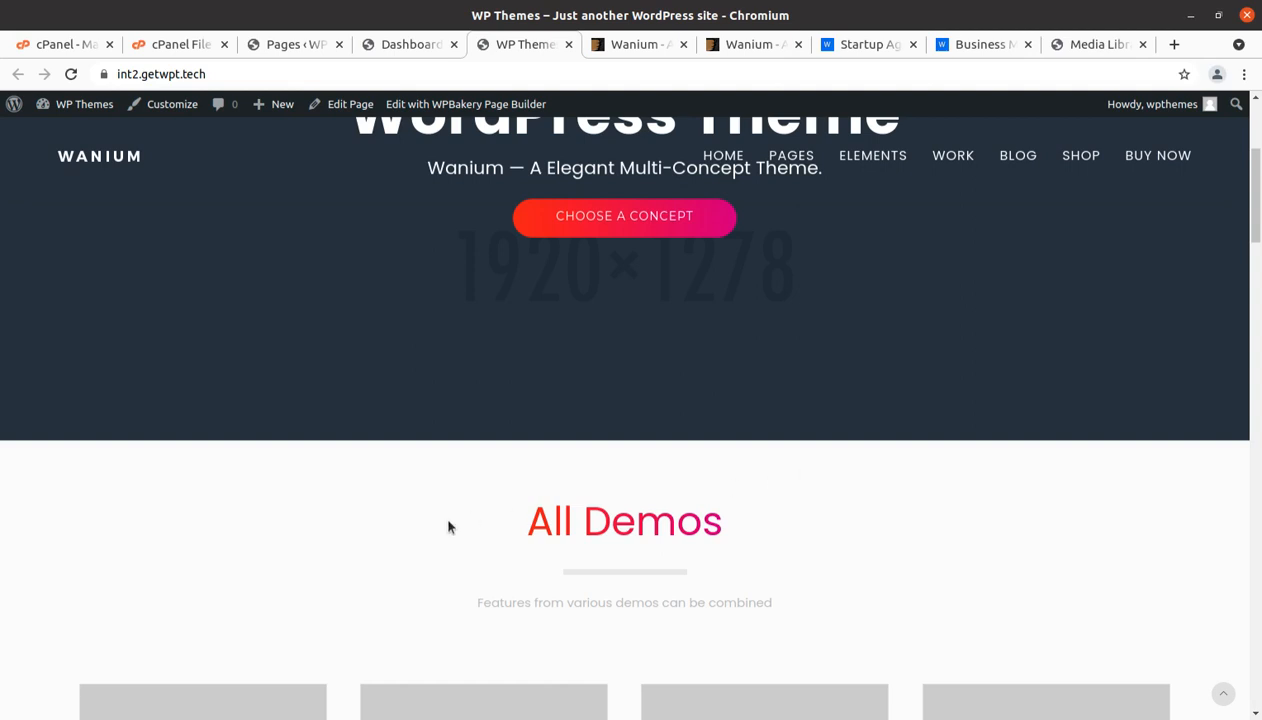
scroll(449, 526, down, 3)
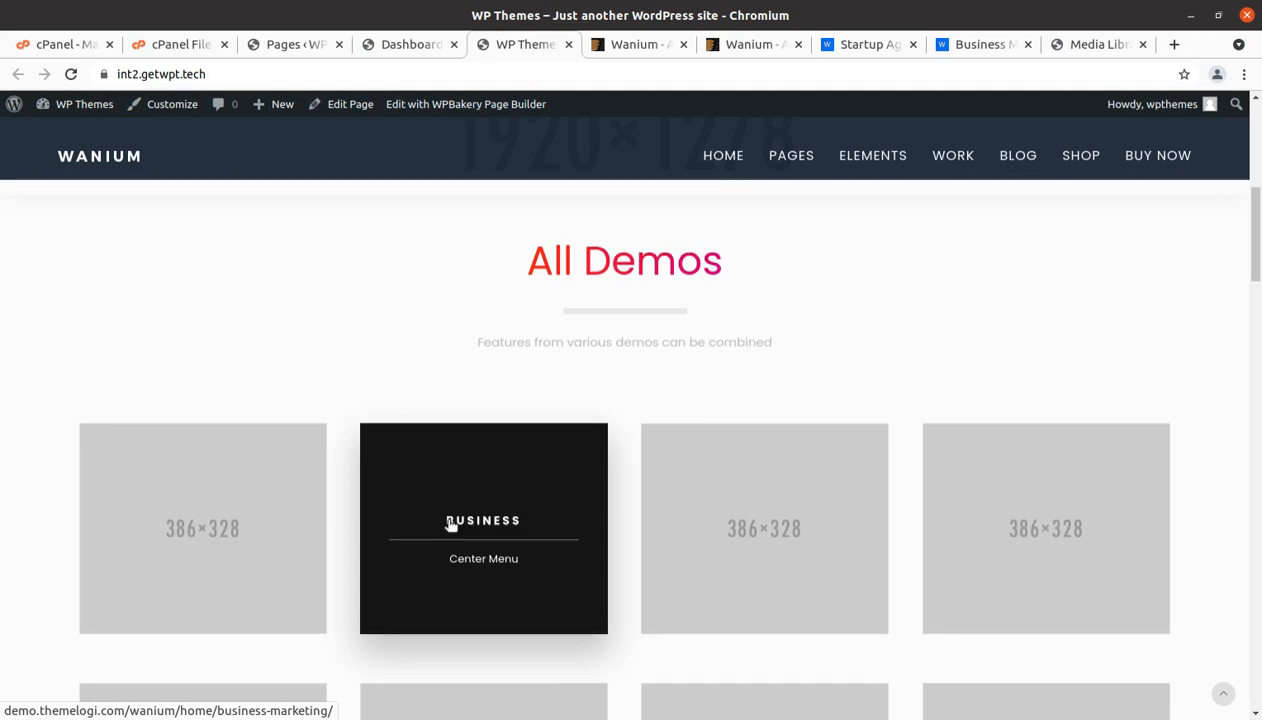
scroll(449, 527, up, 5)
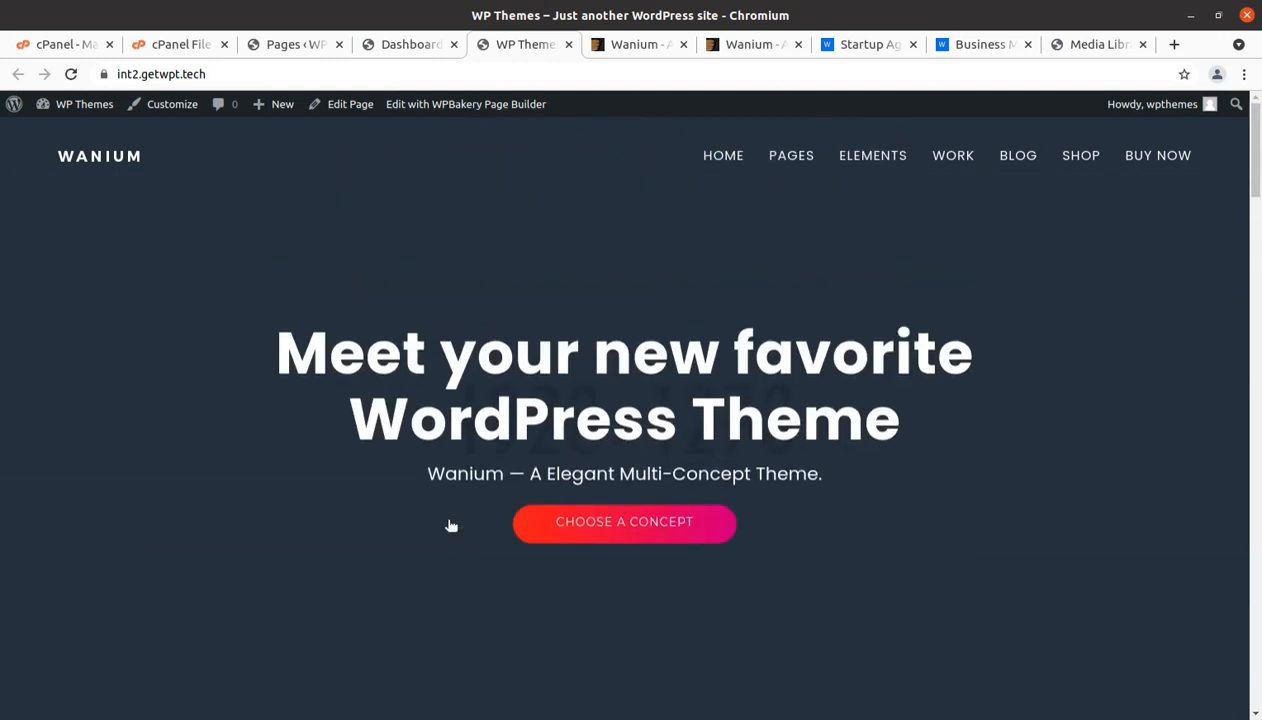